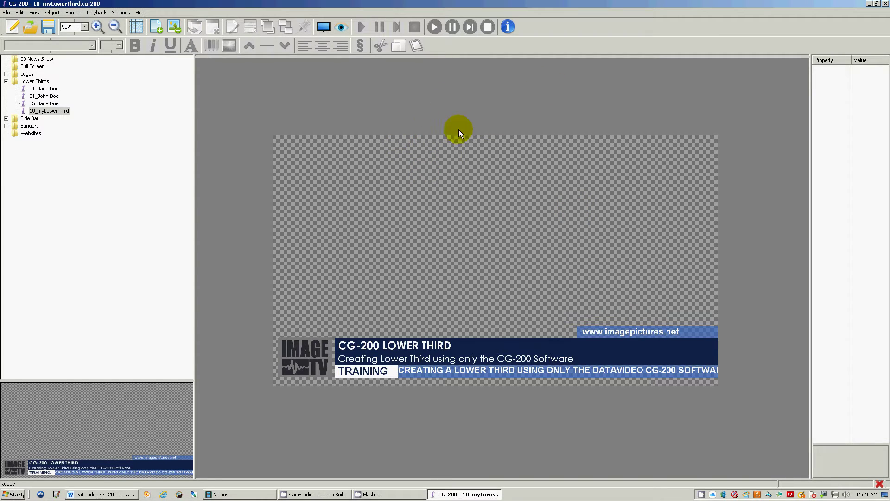
# - Show a slightly taller preview monitor, then play all objects of the lower third and stop them
pyautogui.click(341, 27)
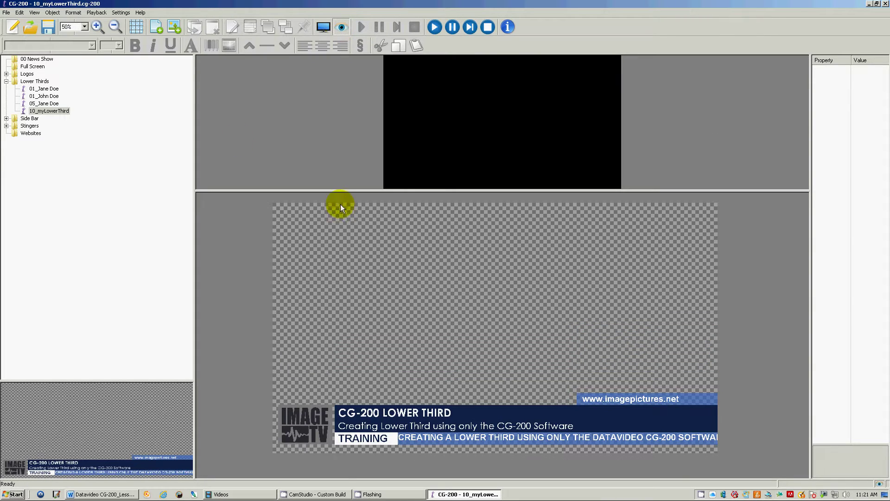
pyautogui.moveTo(337, 190); pyautogui.dragTo(333, 200)
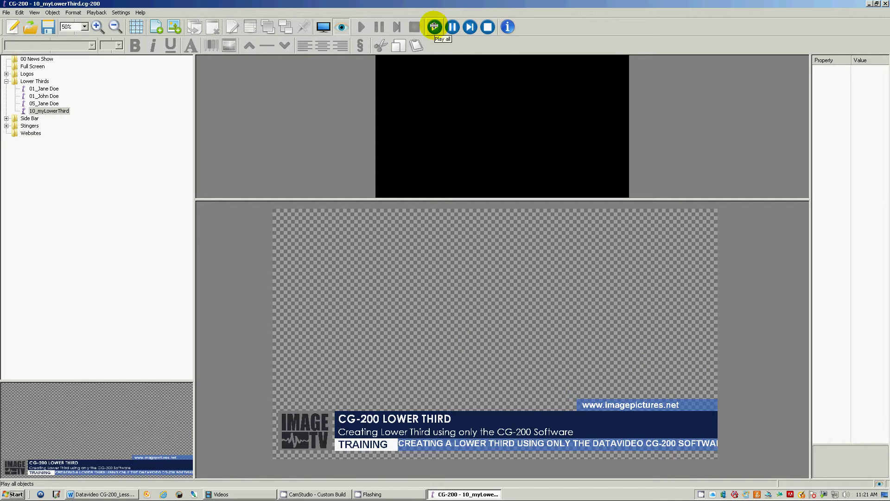
pyautogui.click(434, 26)
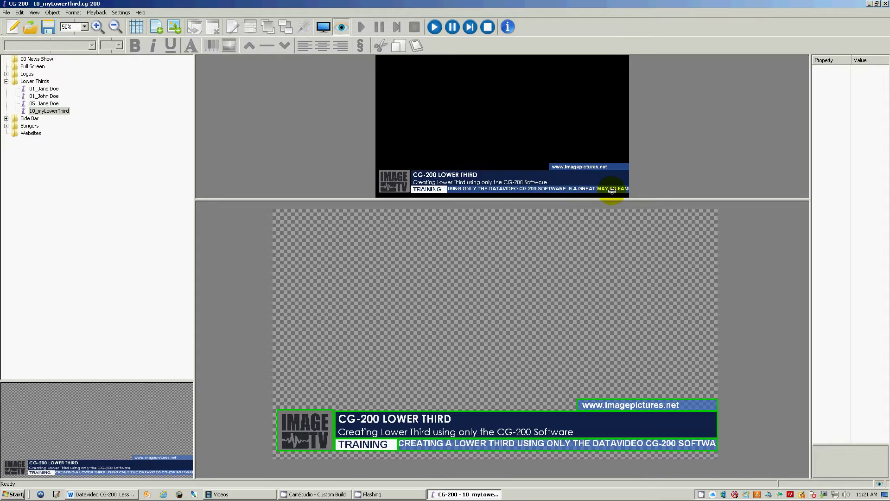
pyautogui.click(469, 26)
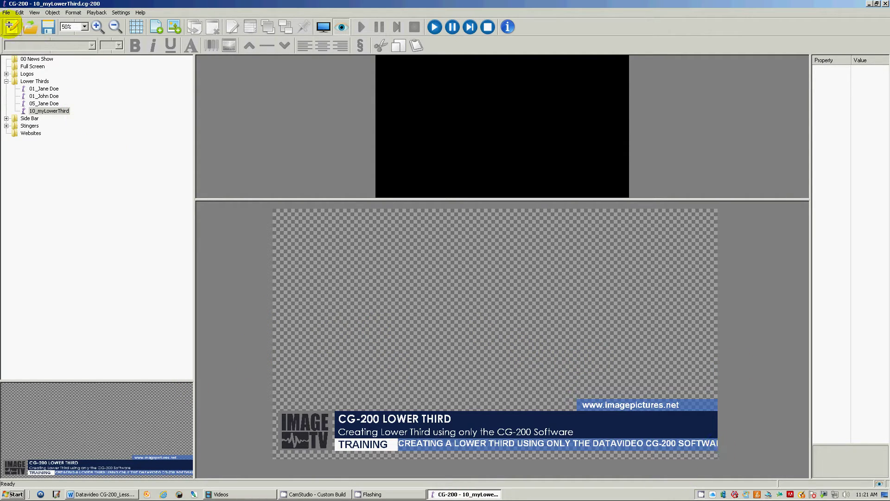
# - Create a new blank untitled page
pyautogui.click(11, 27)
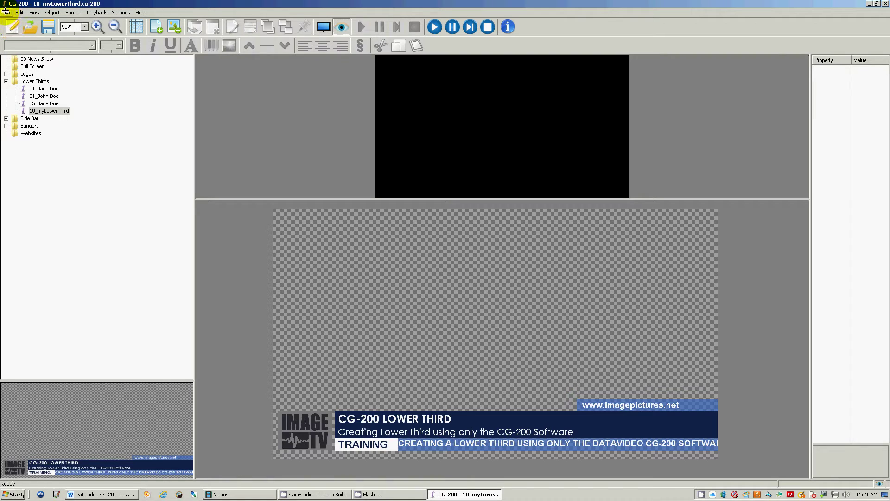
pyautogui.click(6, 12)
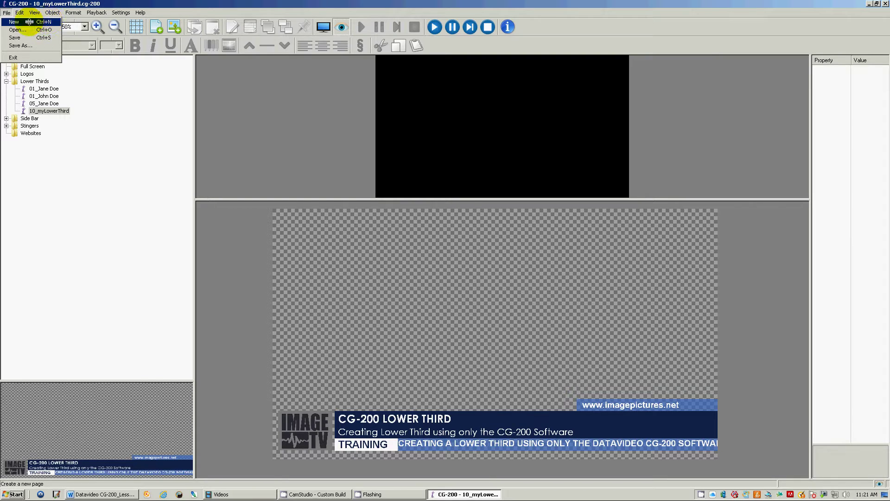
pyautogui.click(44, 22)
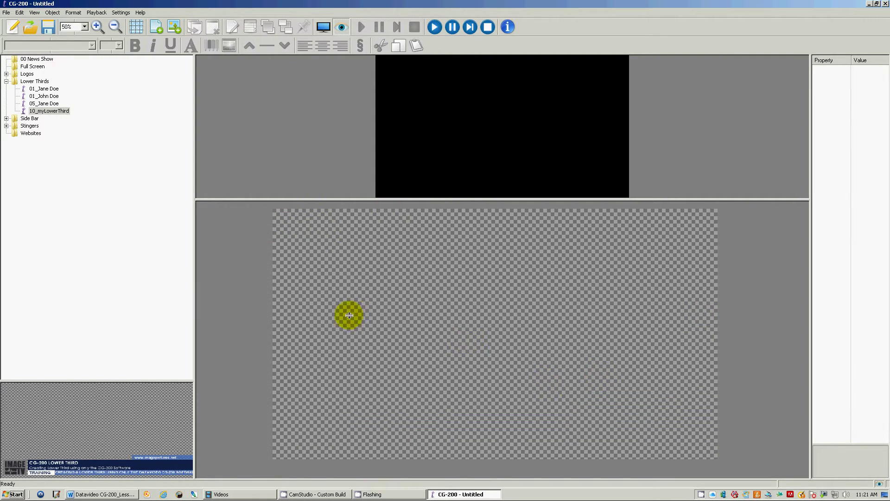
# - Add a simple grey rectangle object to the page
pyautogui.rightClick(406, 358)
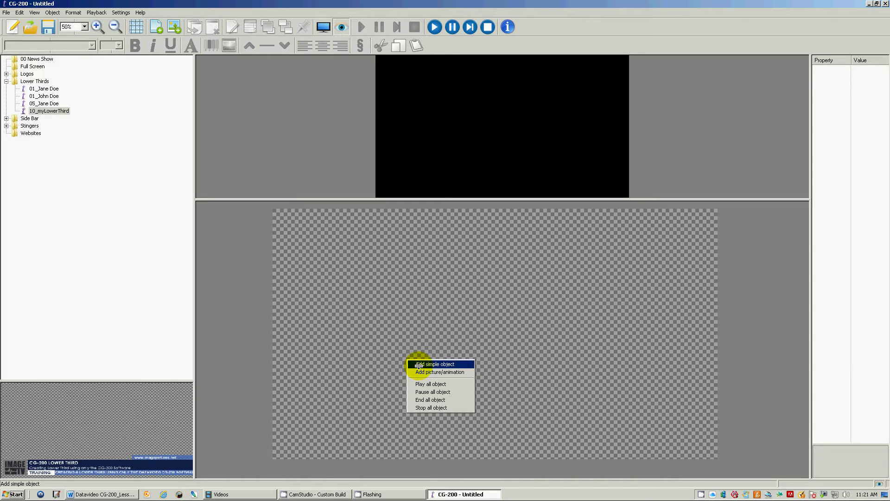
pyautogui.click(419, 364)
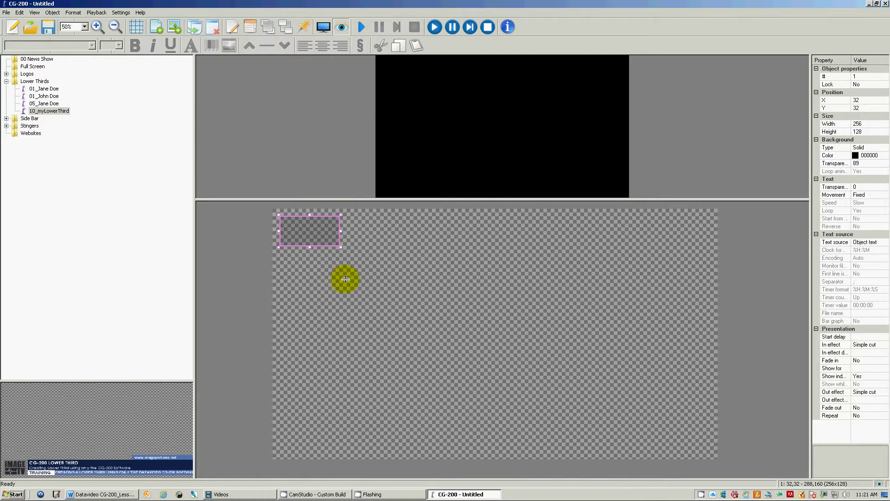
pyautogui.click(337, 265)
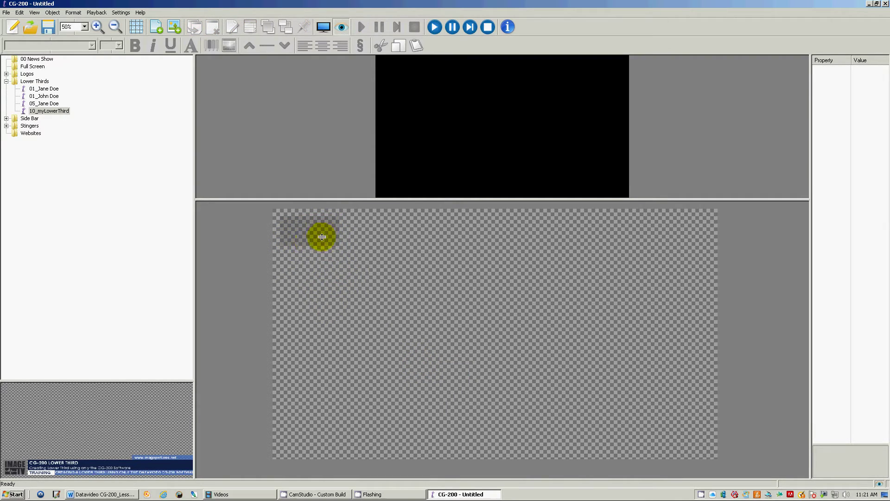
pyautogui.click(300, 237)
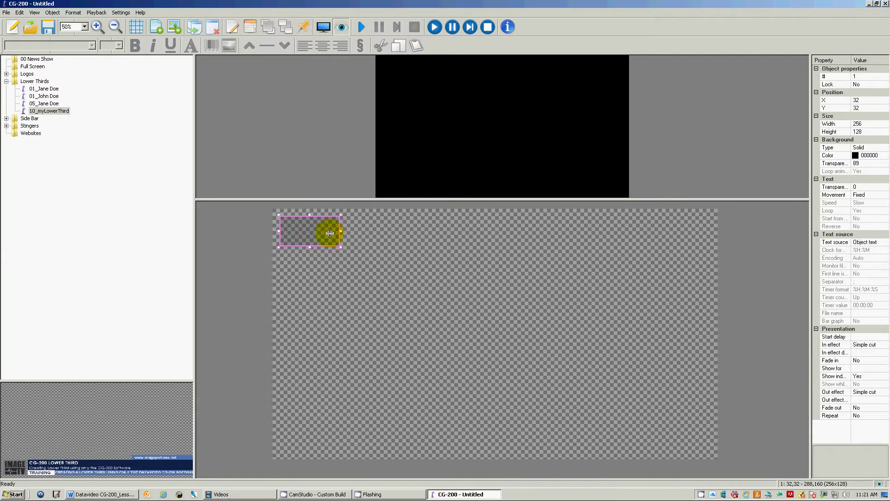
pyautogui.click(370, 277)
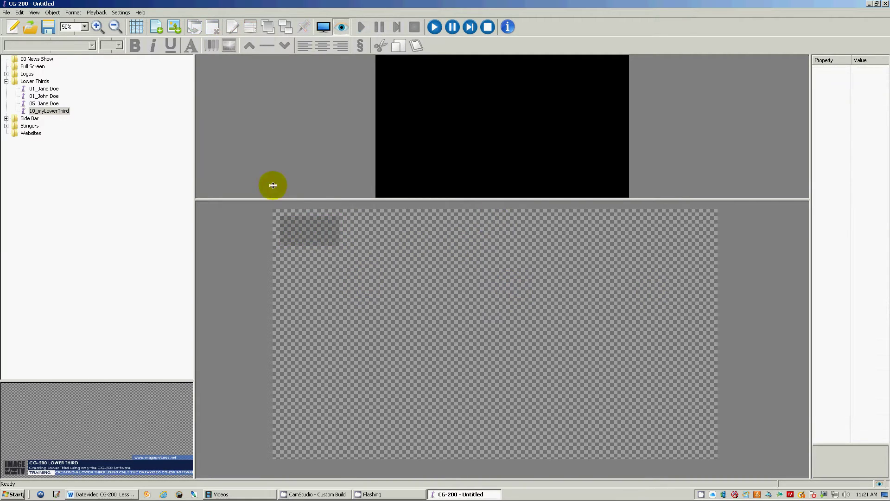
pyautogui.click(322, 235)
# - Move the rectangle to the bottom at X 230, Y 890 and stretch it to 1690×128
pyautogui.moveTo(318, 229); pyautogui.dragTo(346, 421)
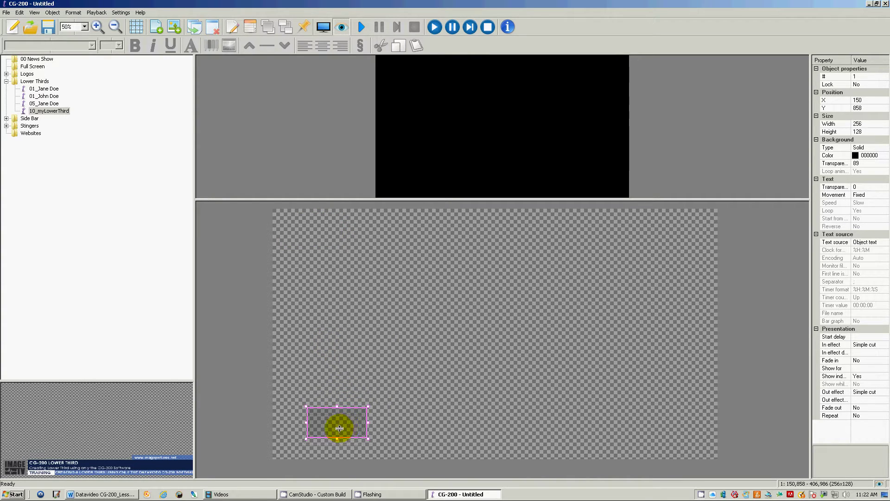
pyautogui.moveTo(340, 423); pyautogui.dragTo(385, 430)
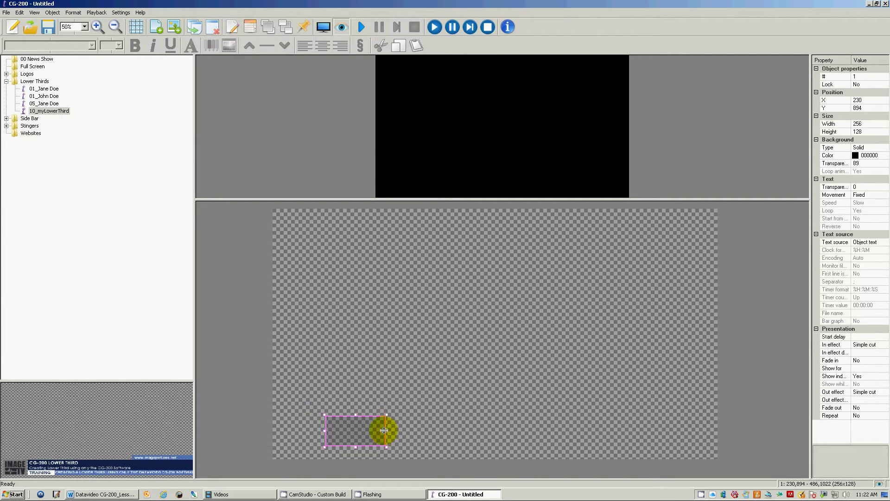
pyautogui.moveTo(385, 432); pyautogui.dragTo(720, 432)
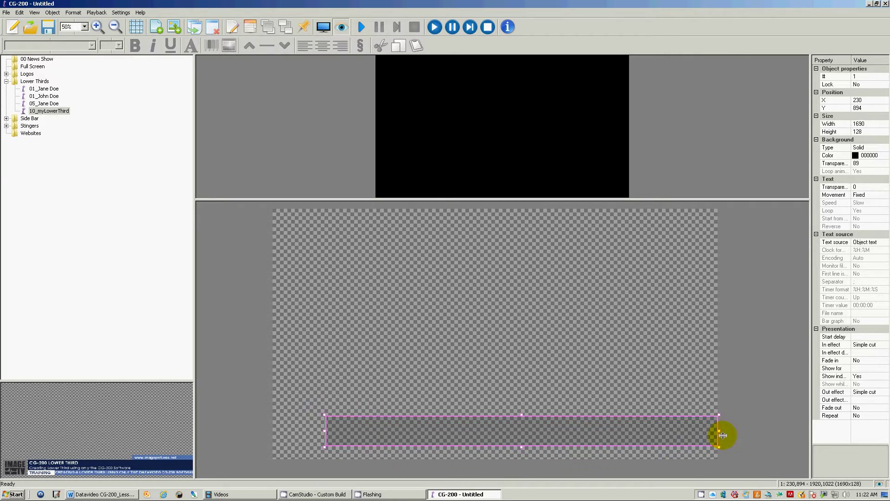
pyautogui.moveTo(562, 427); pyautogui.dragTo(561, 426)
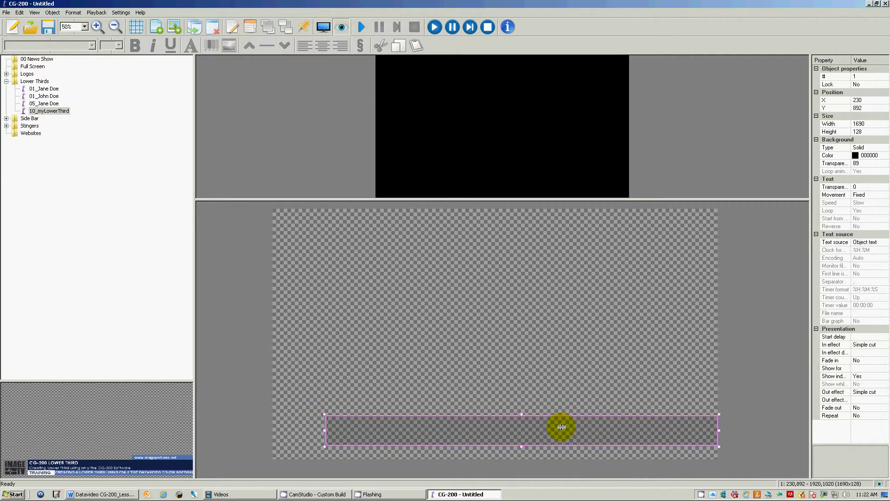
pyautogui.click(640, 380)
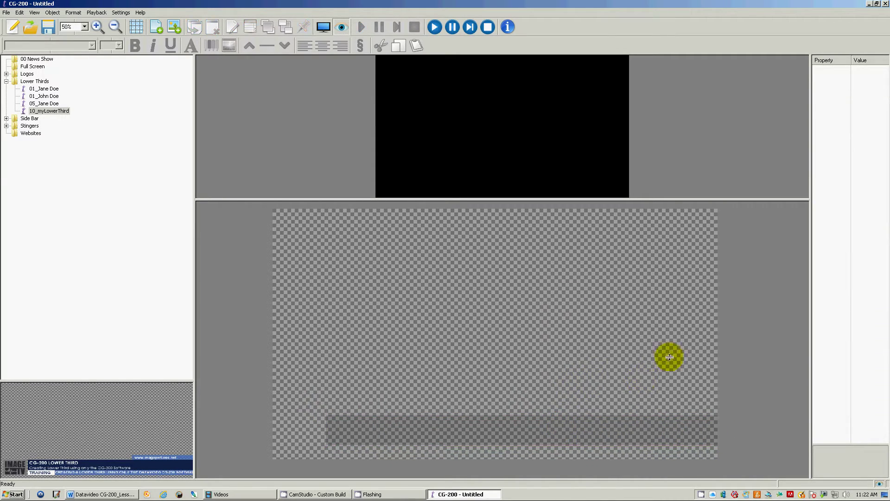
pyautogui.click(545, 428)
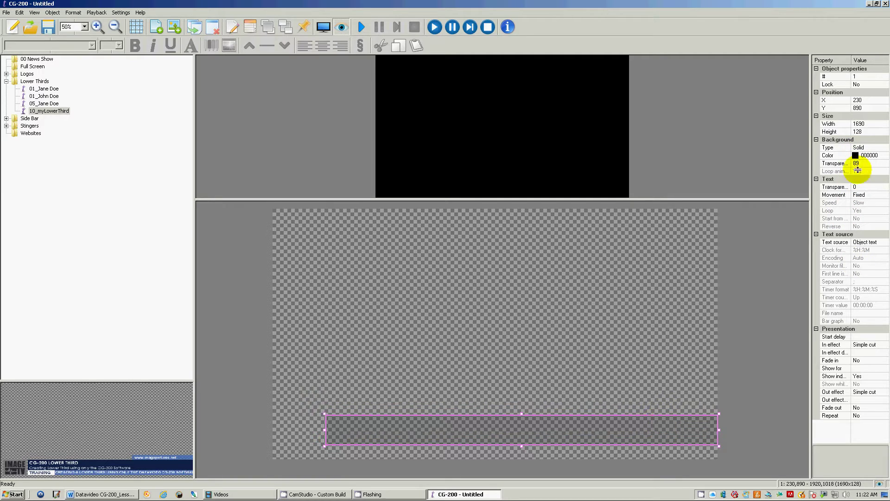
# - Open the bar's object properties and adjust its background transparency slider
pyautogui.rightClick(659, 421)
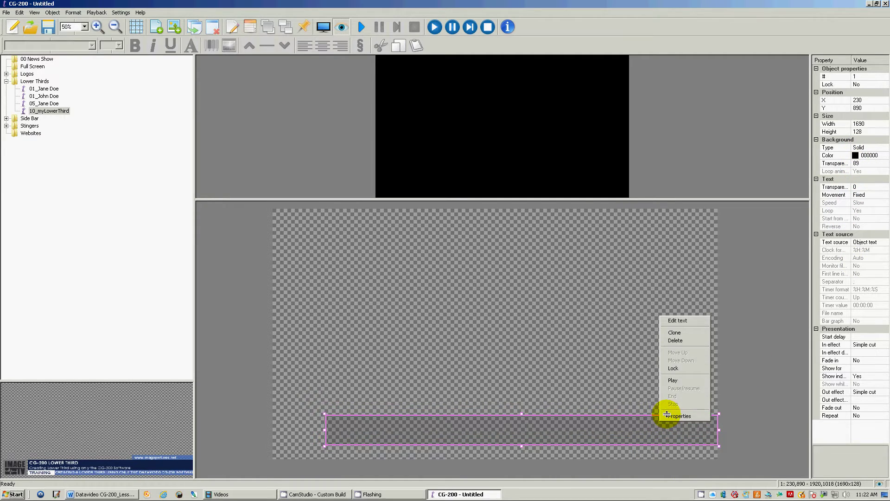
pyautogui.click(668, 414)
pyautogui.moveTo(346, 113); pyautogui.dragTo(442, 107)
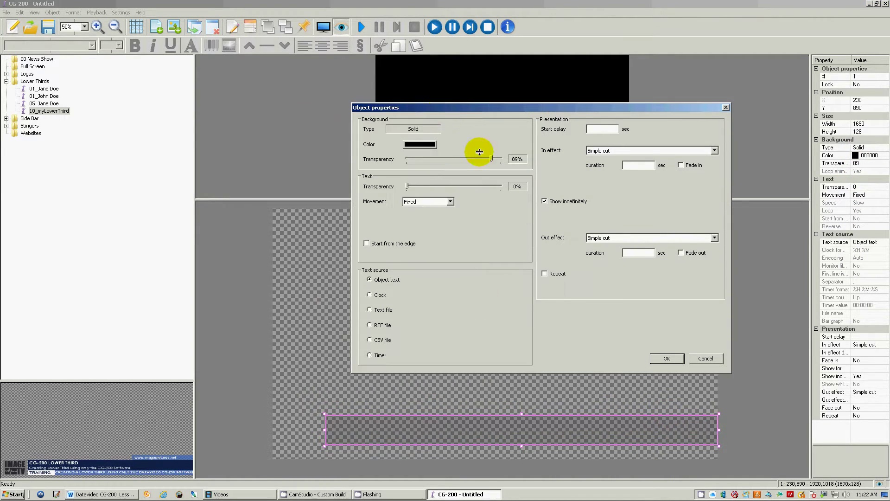
pyautogui.moveTo(492, 158); pyautogui.dragTo(505, 159)
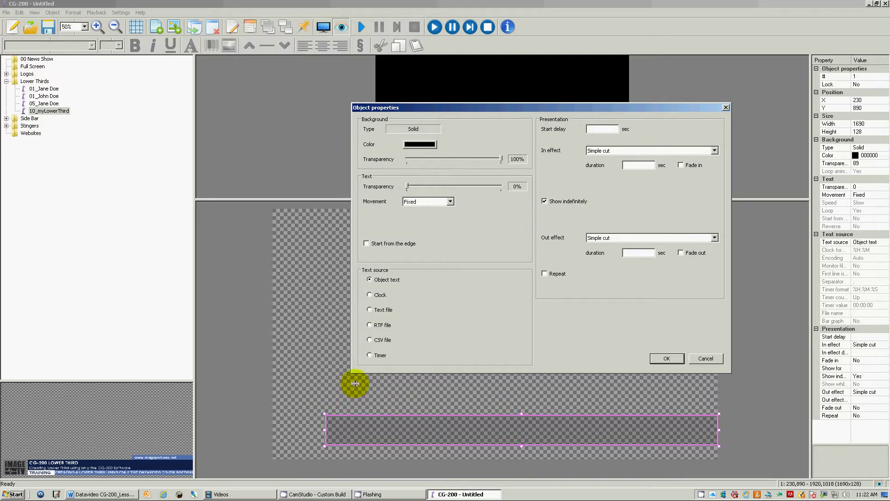
pyautogui.moveTo(496, 158); pyautogui.dragTo(373, 159)
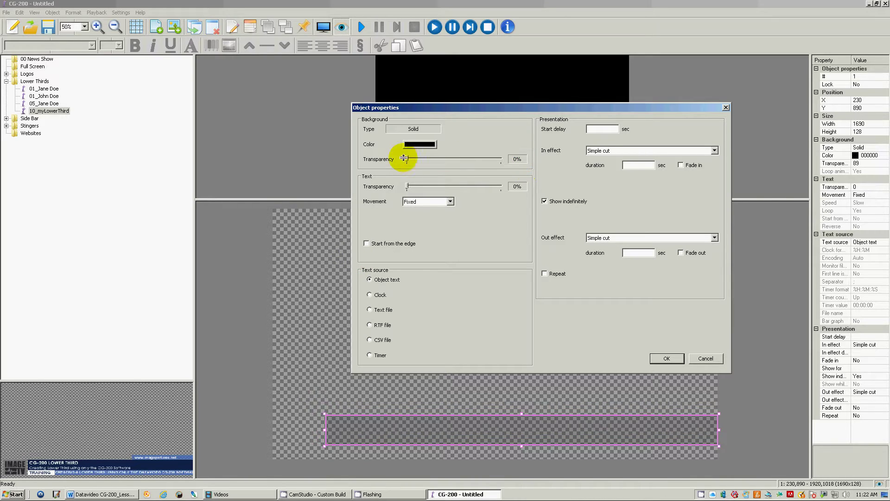
pyautogui.moveTo(408, 157); pyautogui.dragTo(478, 159)
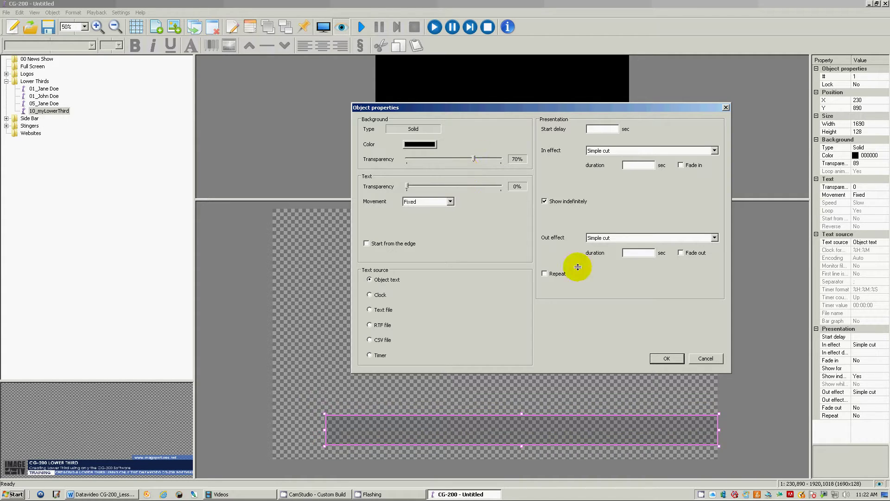
pyautogui.click(415, 202)
pyautogui.click(415, 211)
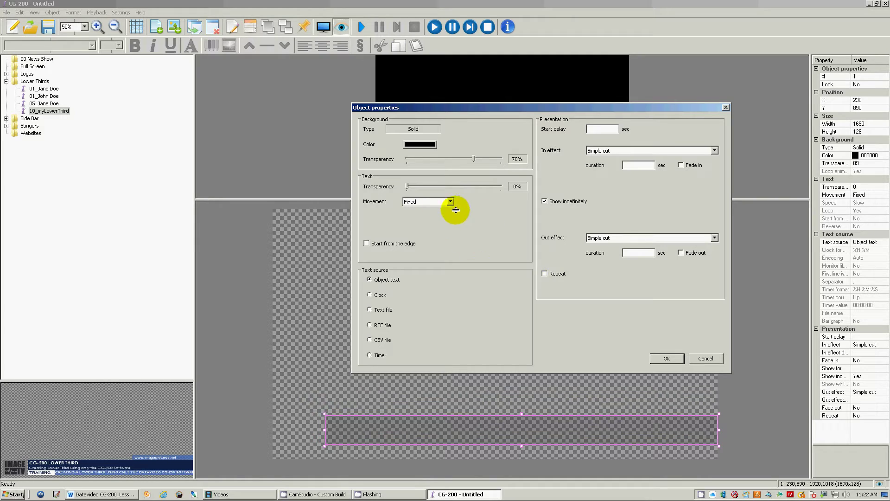
# - Set the bar's background colour to navy 15254c (21, 37, 76) and save it as a custom colour
pyautogui.click(420, 145)
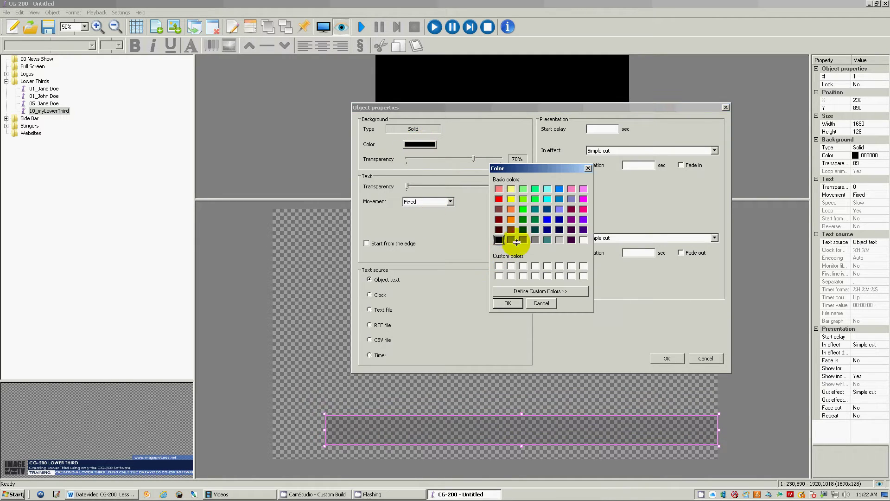
pyautogui.click(540, 291)
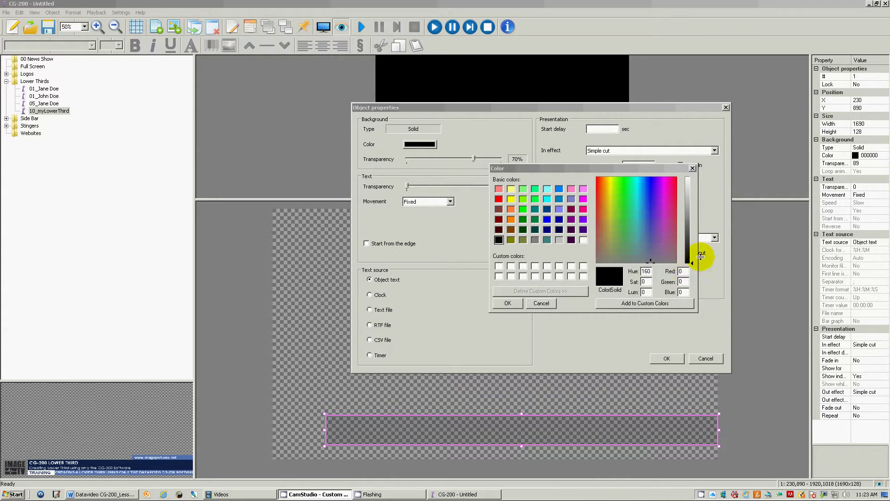
pyautogui.click(684, 271)
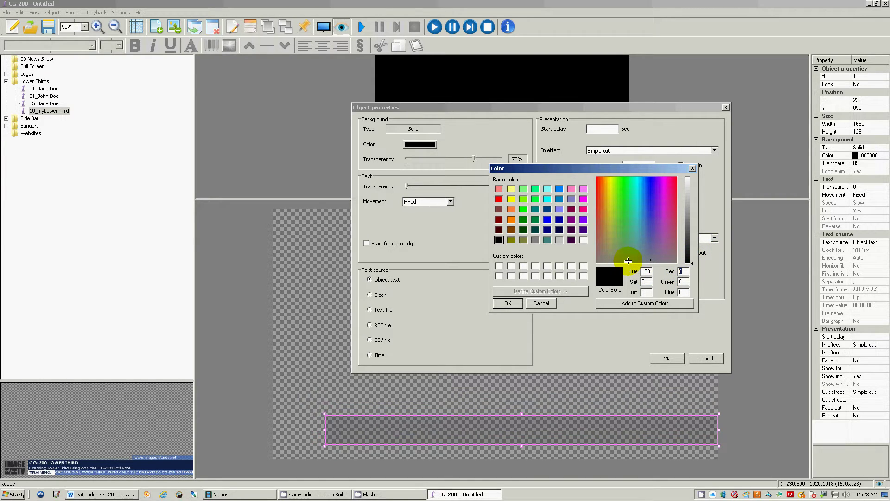
pyautogui.write('21')
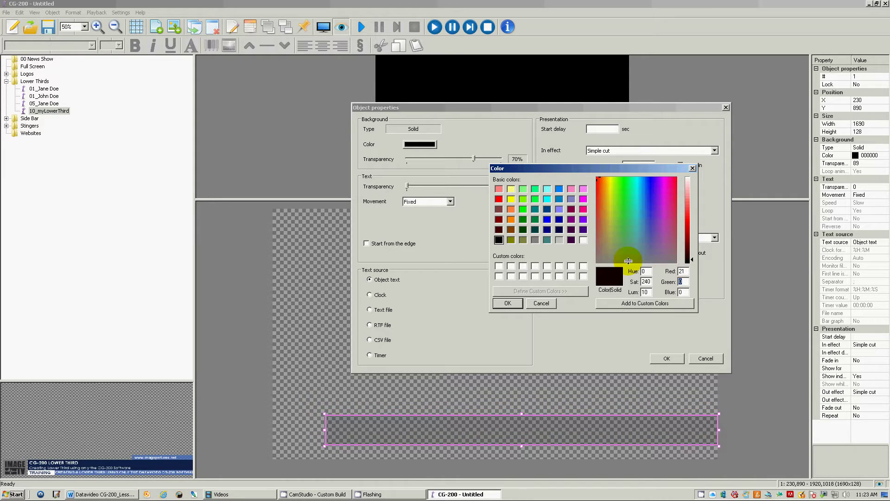
pyautogui.write('37')
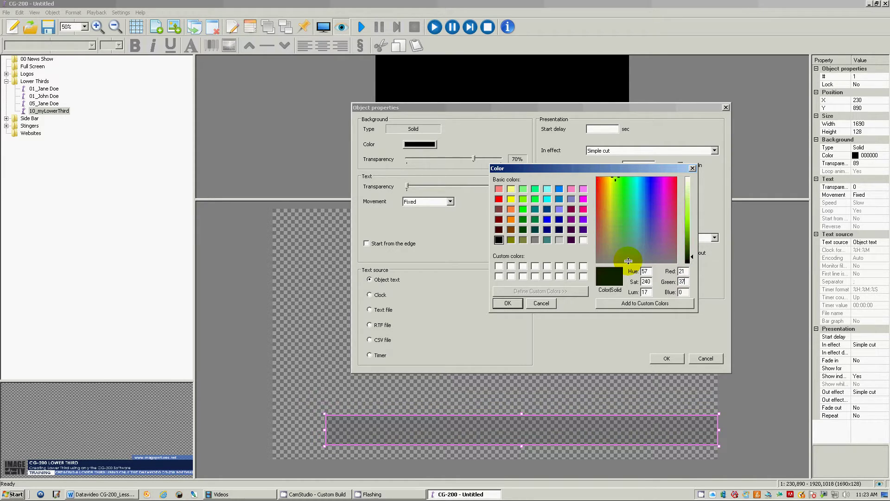
pyautogui.write('76')
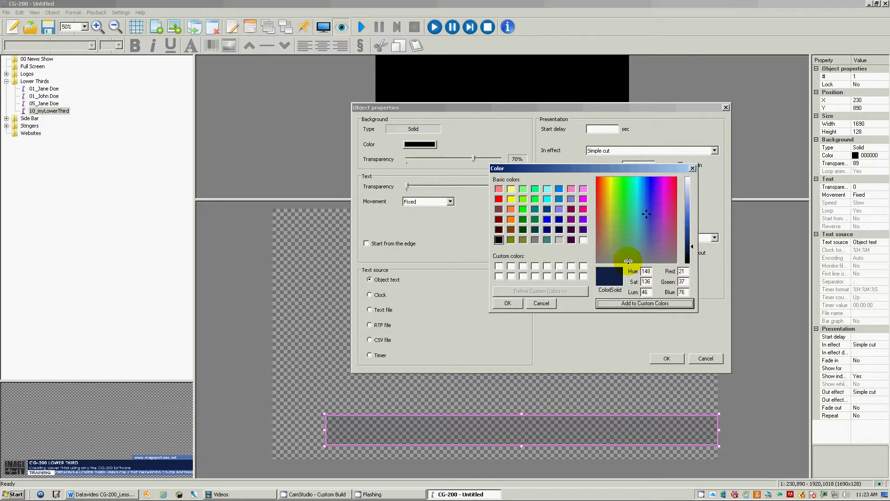
pyautogui.press('Tab')
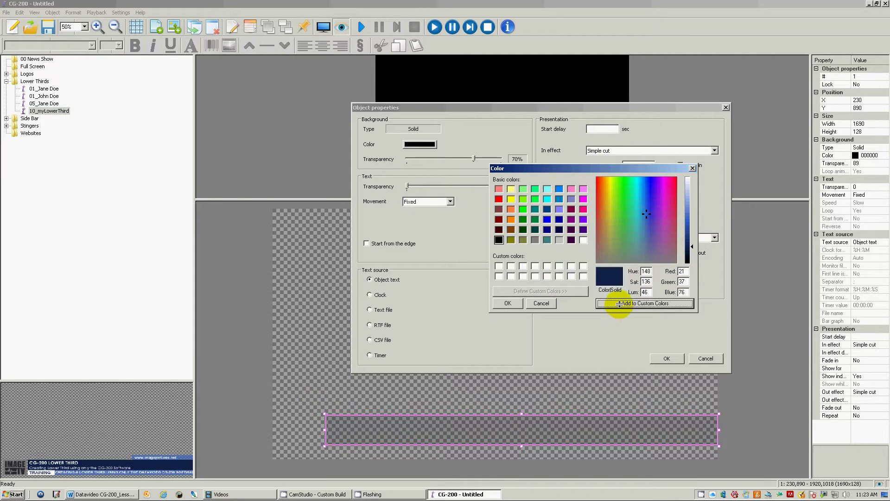
pyautogui.click(620, 303)
pyautogui.click(498, 266)
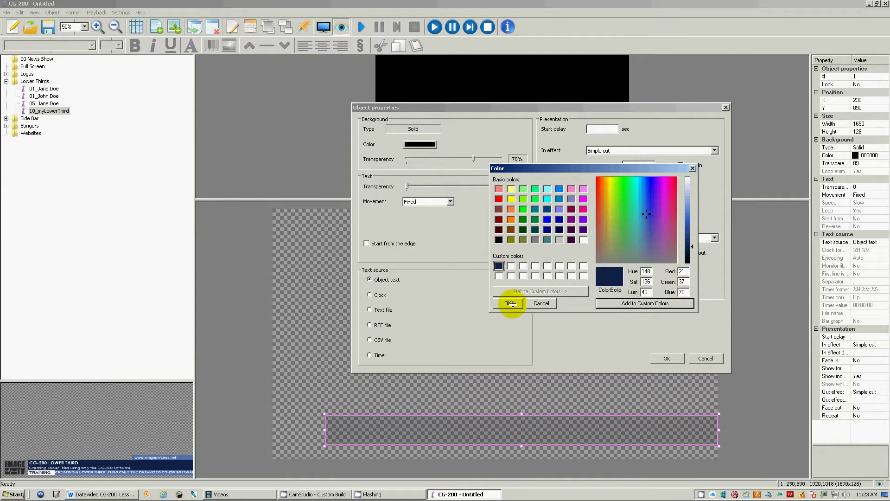
pyautogui.click(510, 303)
pyautogui.click(666, 358)
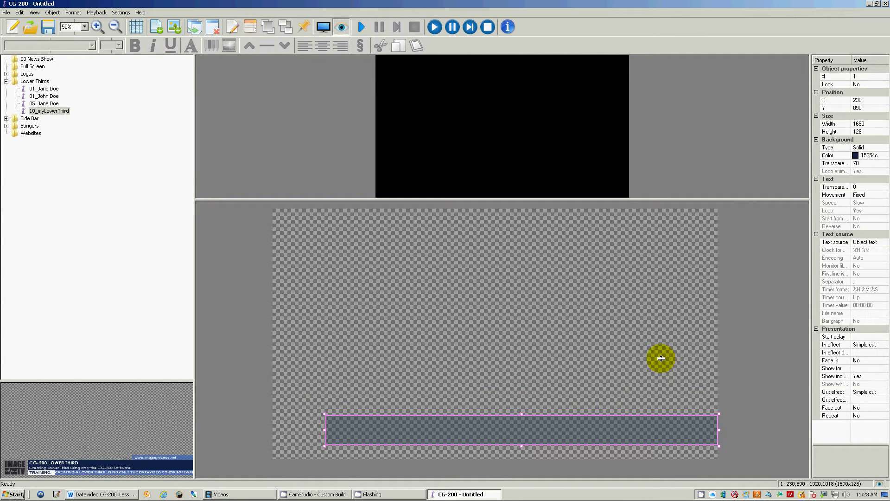
# - Lower the bar's background transparency to 70 in the Properties panel
pyautogui.click(661, 358)
pyautogui.click(455, 427)
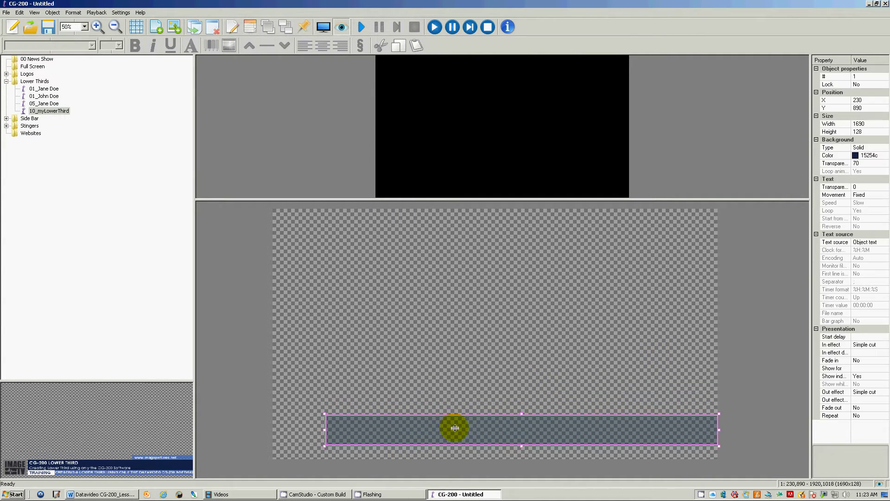
pyautogui.click(860, 163)
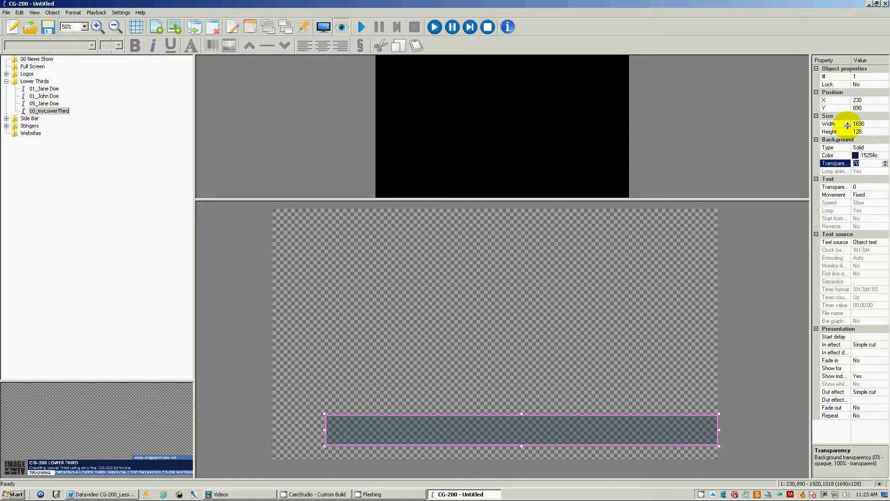
pyautogui.press('Return')
pyautogui.click(656, 383)
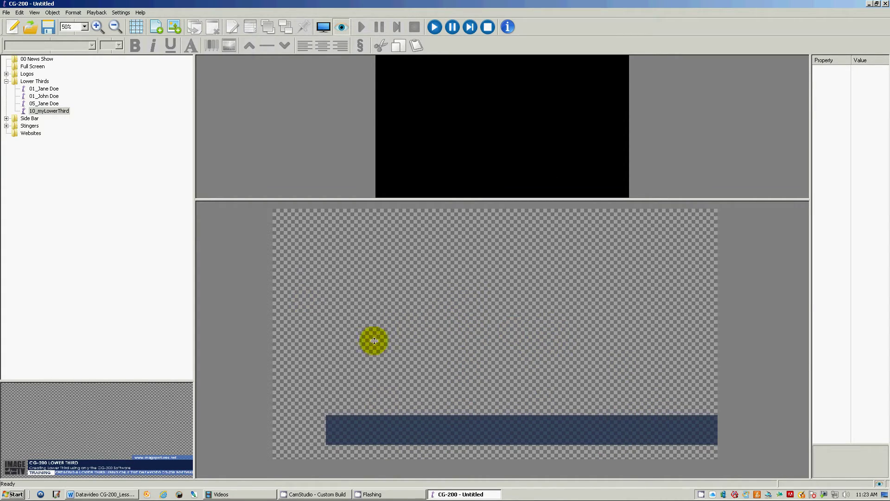
# - Add a 1358×60 strip beneath the navy bar, with its left end trimmed to X 562
pyautogui.rightClick(389, 303)
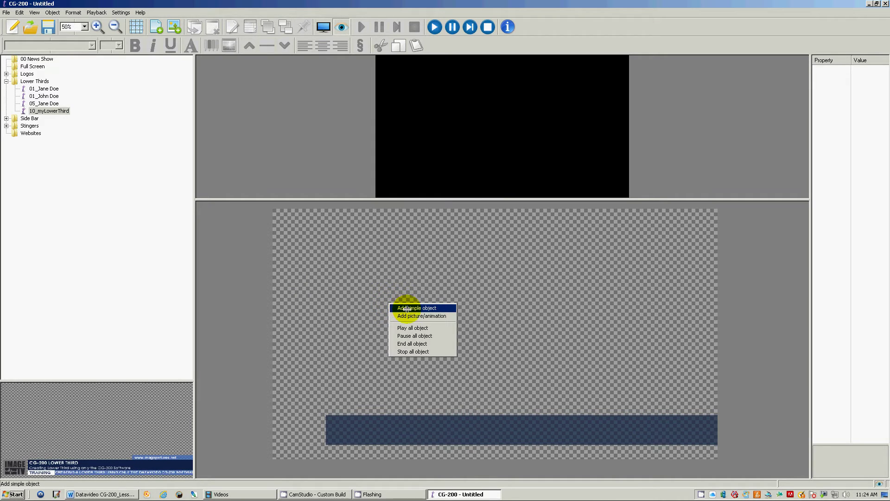
pyautogui.click(406, 308)
pyautogui.moveTo(299, 228); pyautogui.dragTo(722, 463)
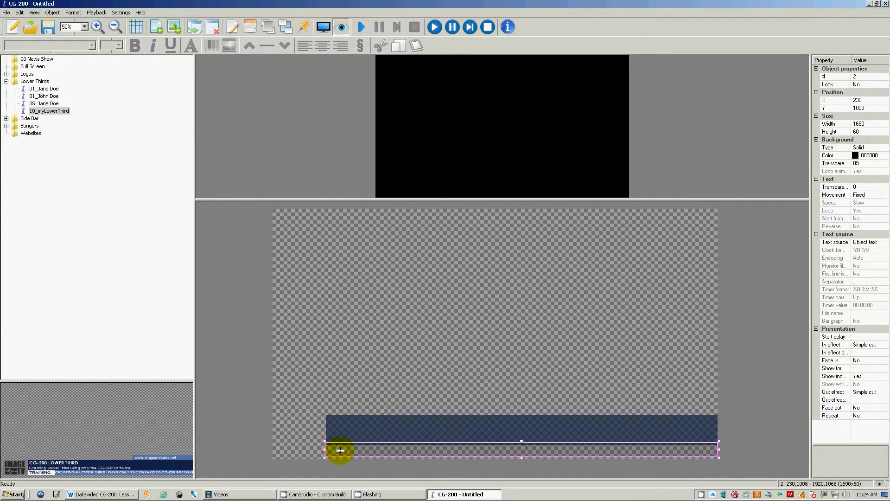
pyautogui.click(377, 383)
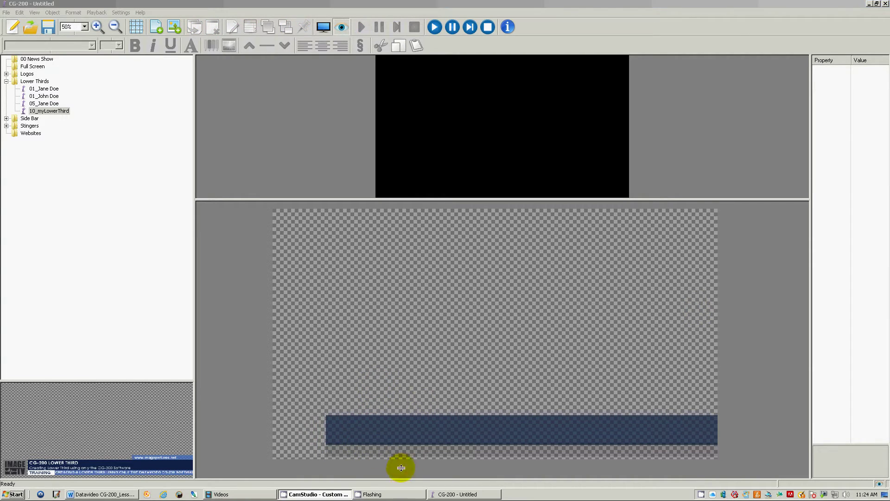
pyautogui.click(357, 454)
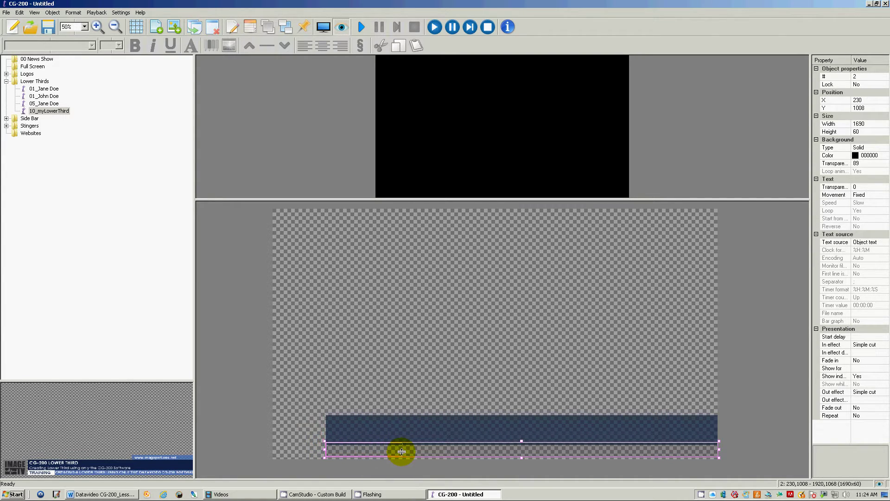
pyautogui.moveTo(325, 449); pyautogui.dragTo(402, 452)
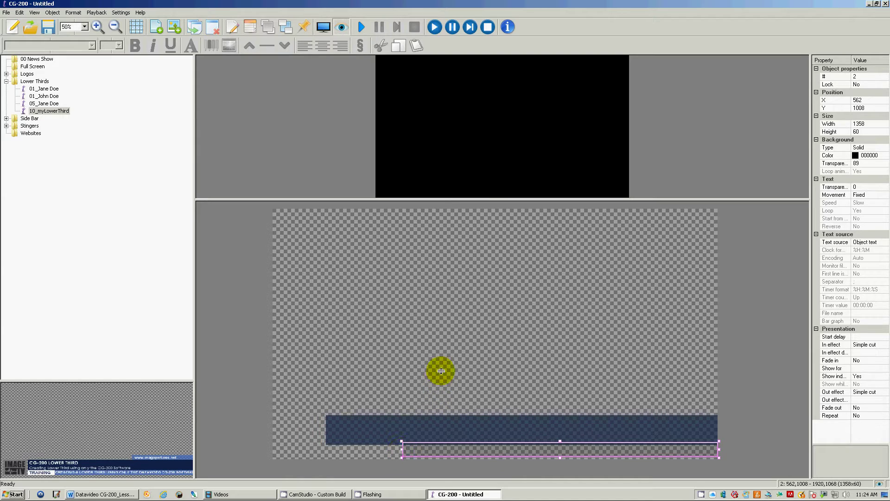
pyautogui.click(446, 439)
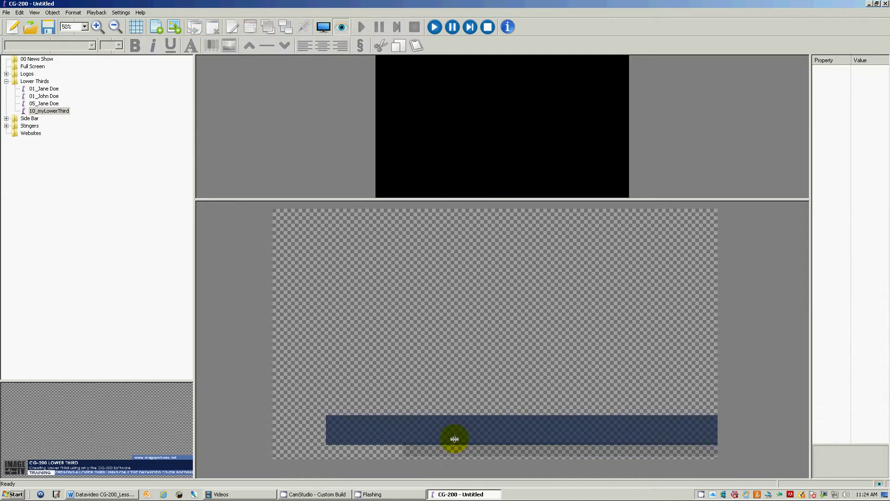
pyautogui.click(531, 446)
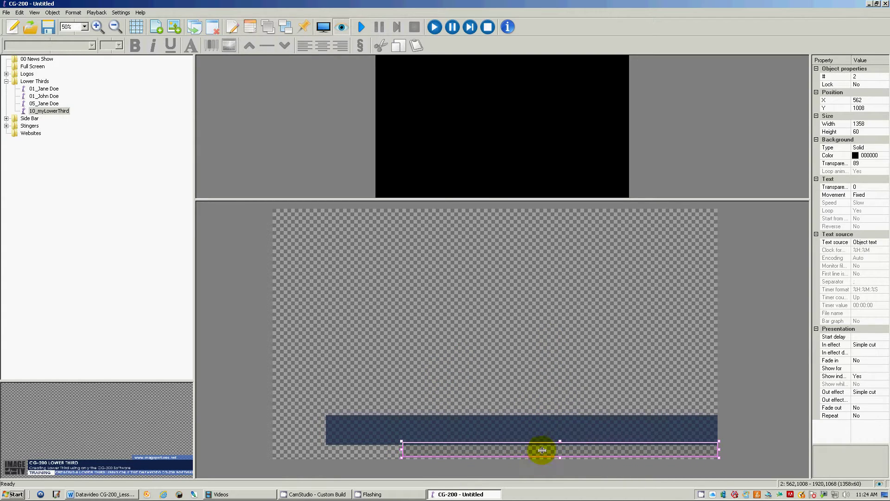
pyautogui.click(457, 385)
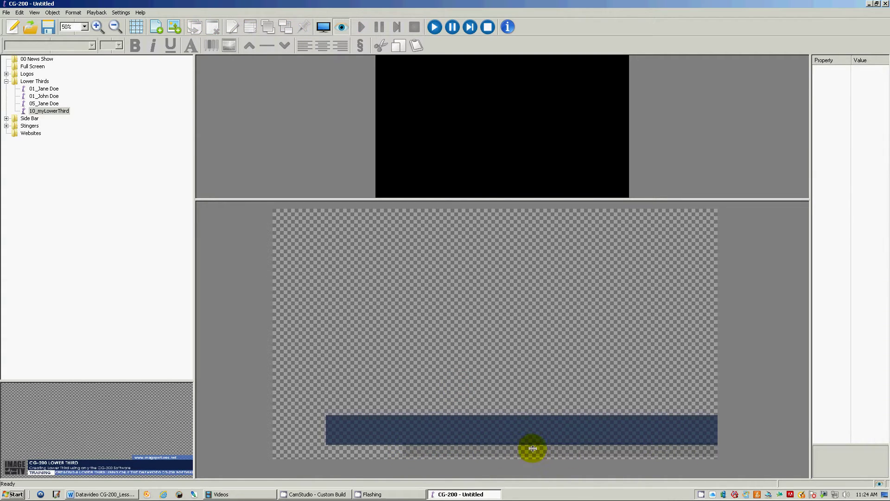
# - Set the navy bar's transparency to 0, then check the strip's transparency
pyautogui.click(544, 420)
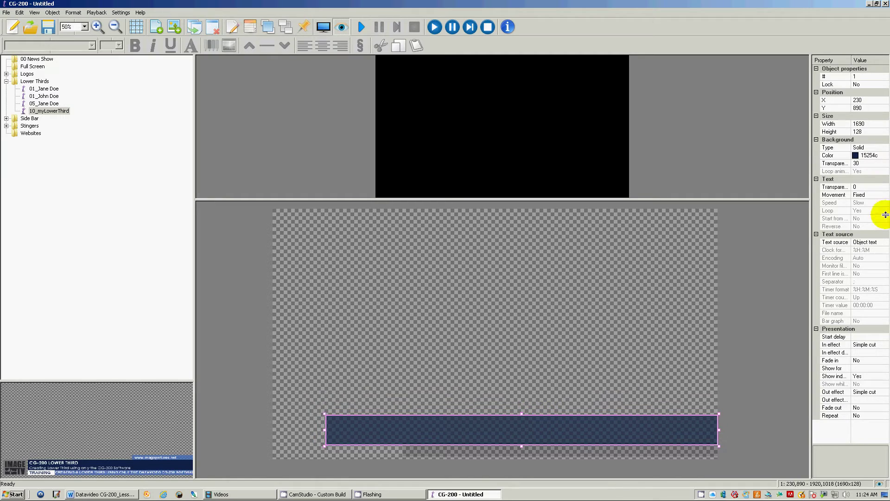
pyautogui.click(834, 164)
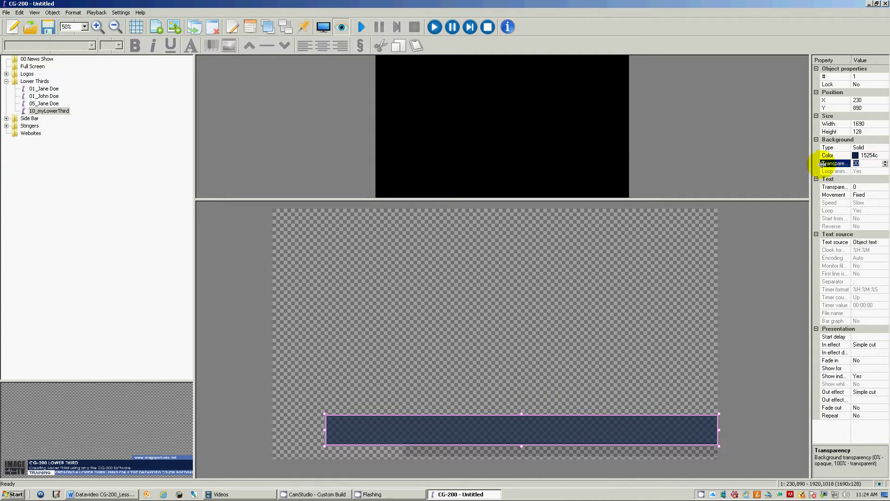
pyautogui.write('0')
pyautogui.click(467, 453)
pyautogui.click(467, 454)
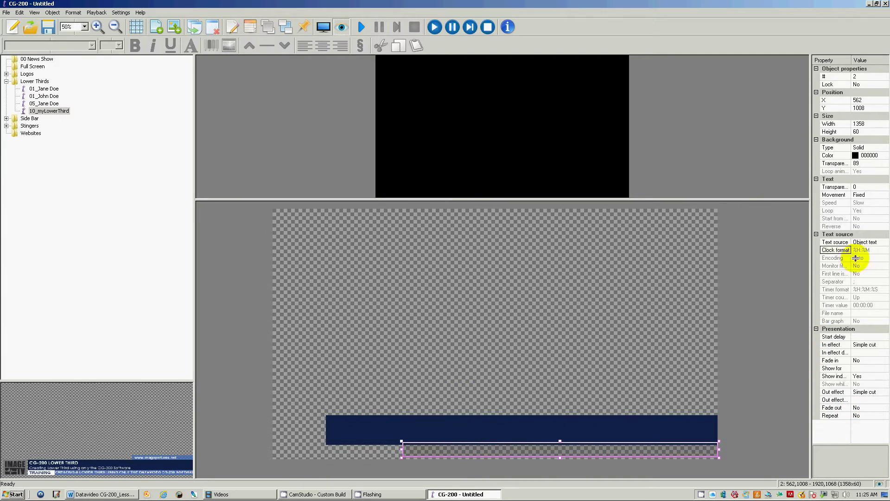
pyautogui.click(862, 163)
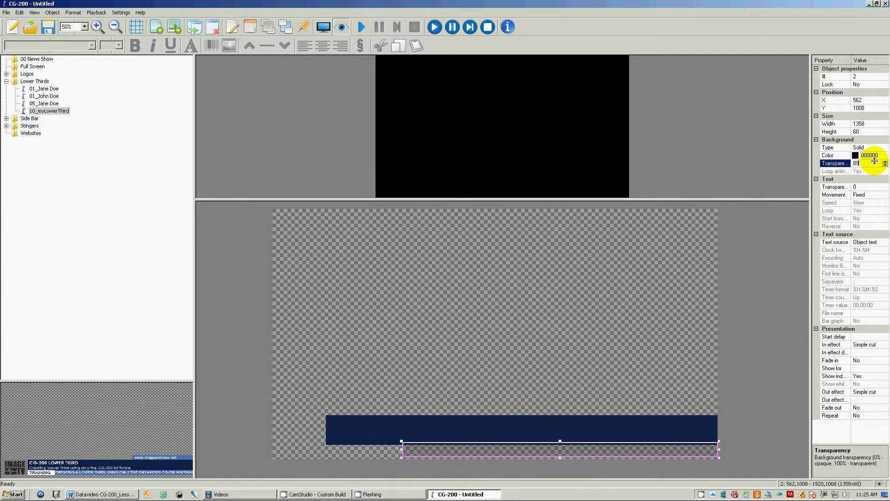
# - Open the strip's colour mixer and enter blue 3d67d3 (61, 103, 211)
pyautogui.rightClick(666, 448)
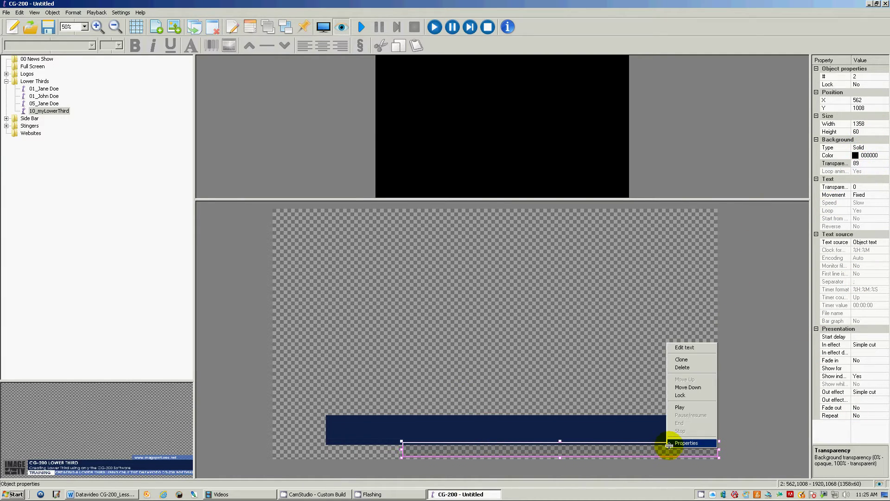
pyautogui.click(670, 444)
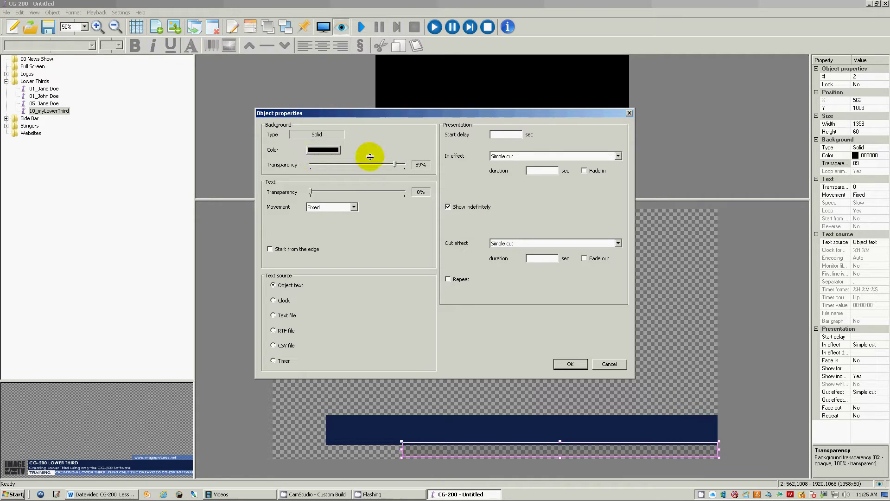
pyautogui.click(327, 149)
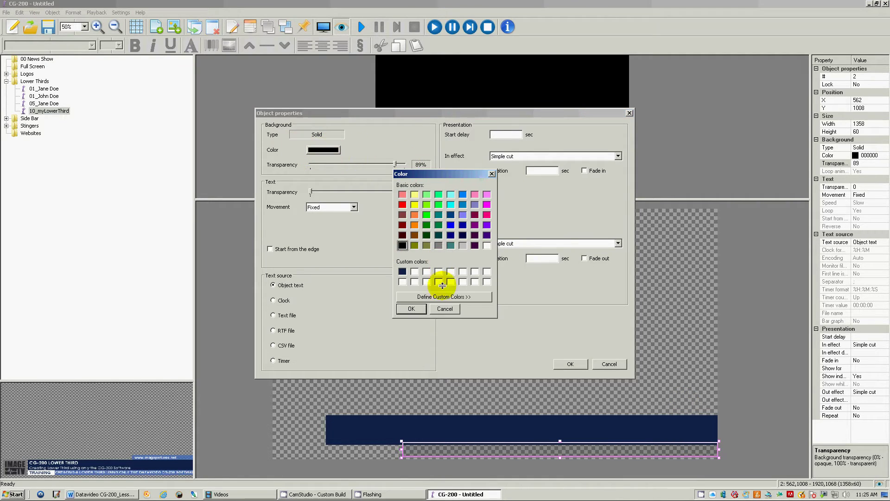
pyautogui.click(402, 271)
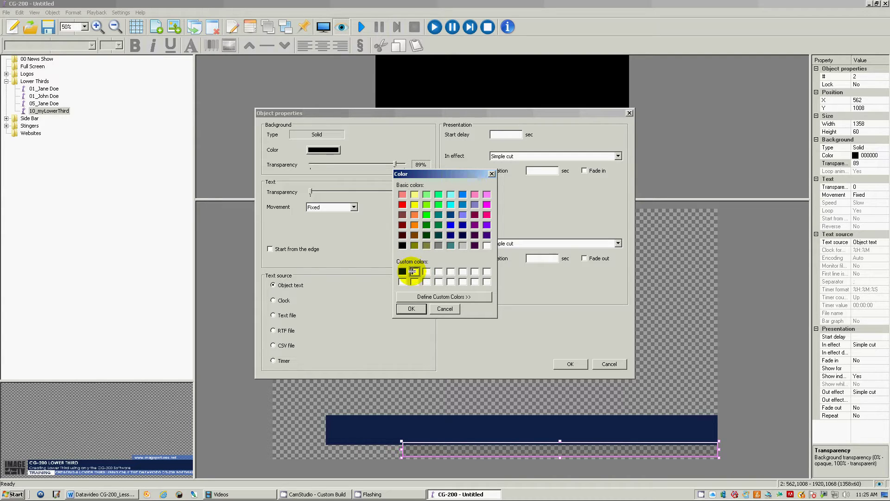
pyautogui.click(412, 309)
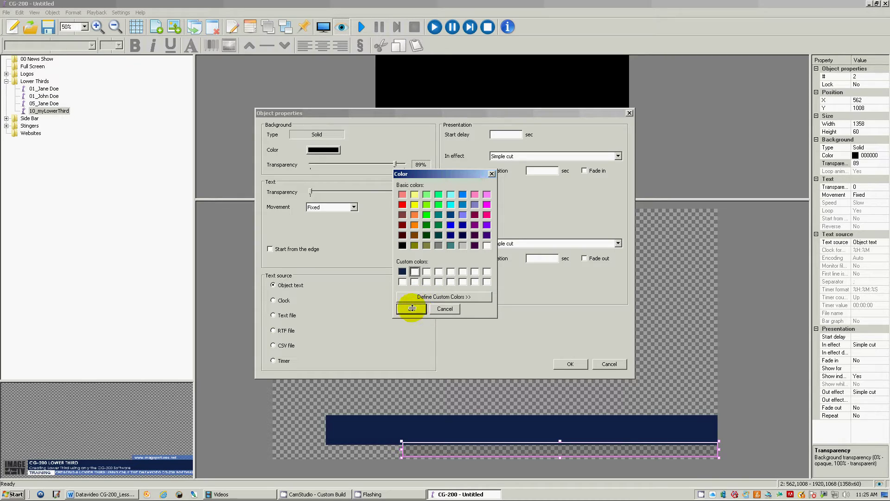
pyautogui.click(420, 296)
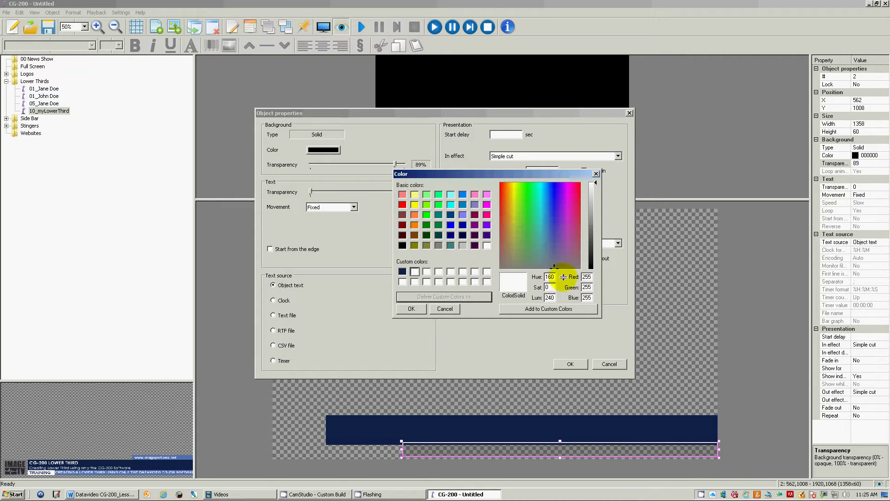
pyautogui.doubleClick(593, 277)
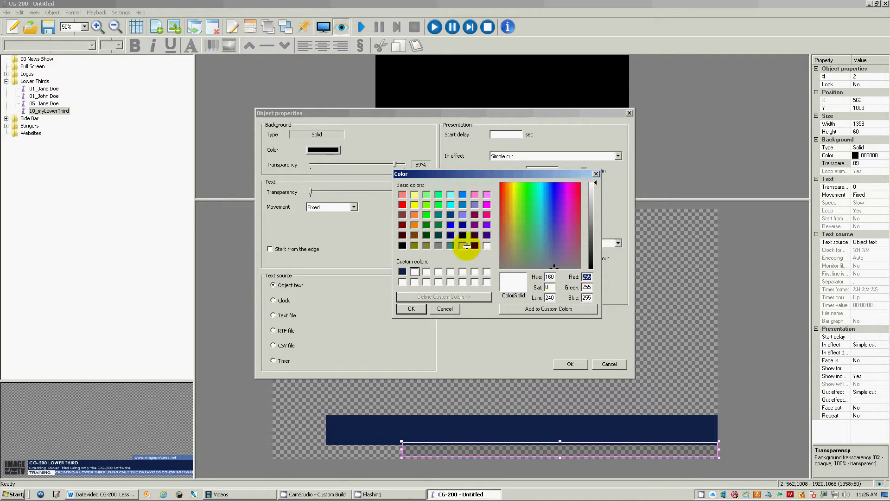
pyautogui.write('61')
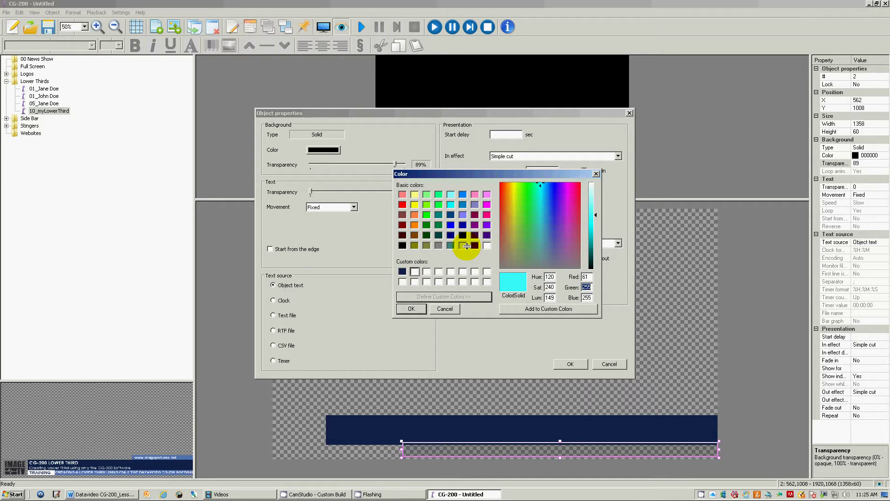
pyautogui.write('103')
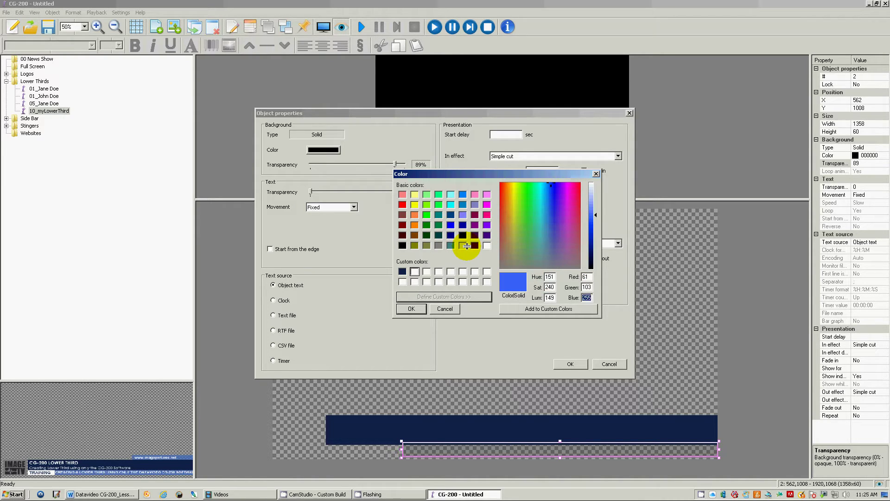
pyautogui.write('2')
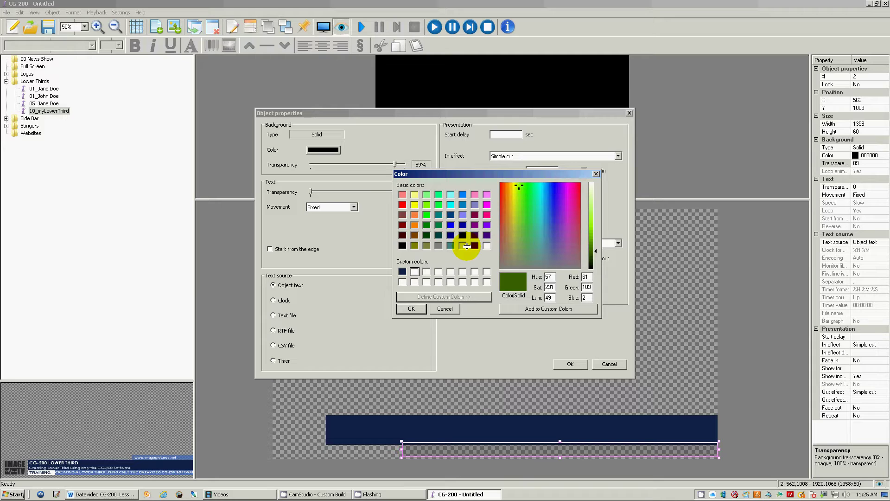
pyautogui.write('11')
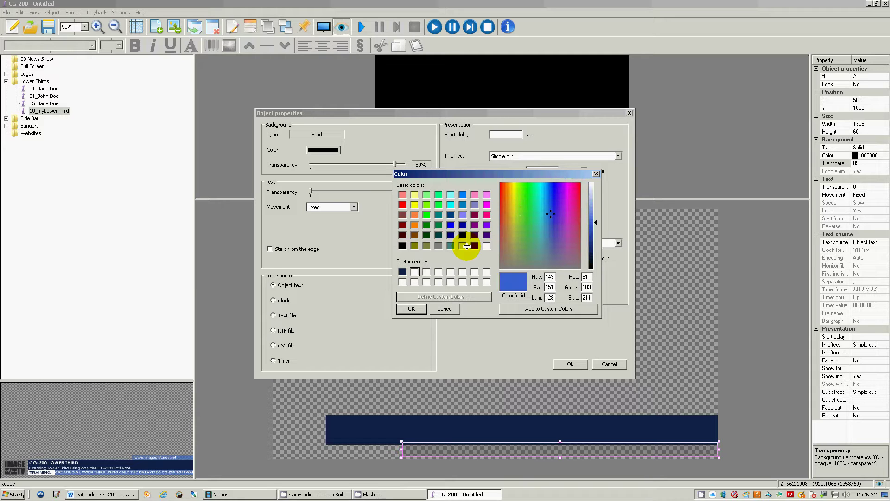
# - Save the blue as a custom colour, apply it to the strip, and edit its transparency
pyautogui.press('Tab')
pyautogui.click(545, 308)
pyautogui.click(412, 273)
pyautogui.click(412, 307)
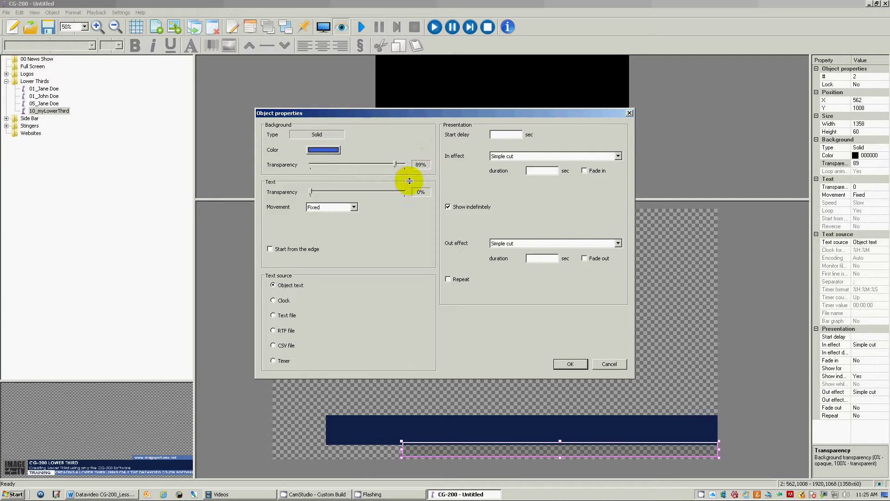
pyautogui.click(571, 364)
pyautogui.click(855, 163)
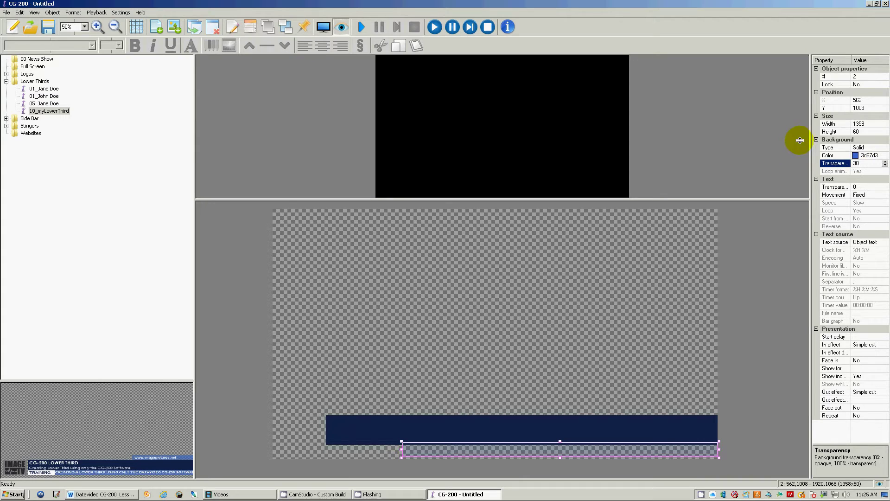
# - Apply a background transparency of 30 to the strip
pyautogui.click(860, 163)
pyautogui.press('Return')
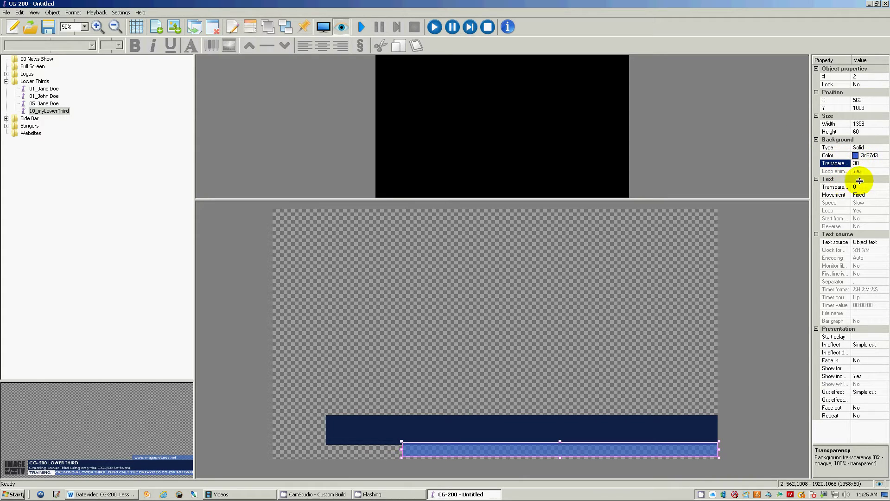
pyautogui.click(579, 284)
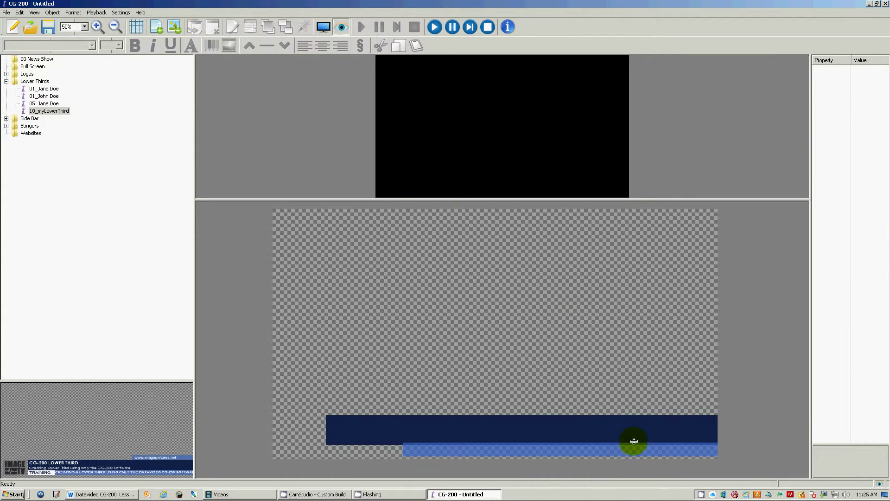
# - Send the light-blue strip behind the navy bar
pyautogui.click(478, 451)
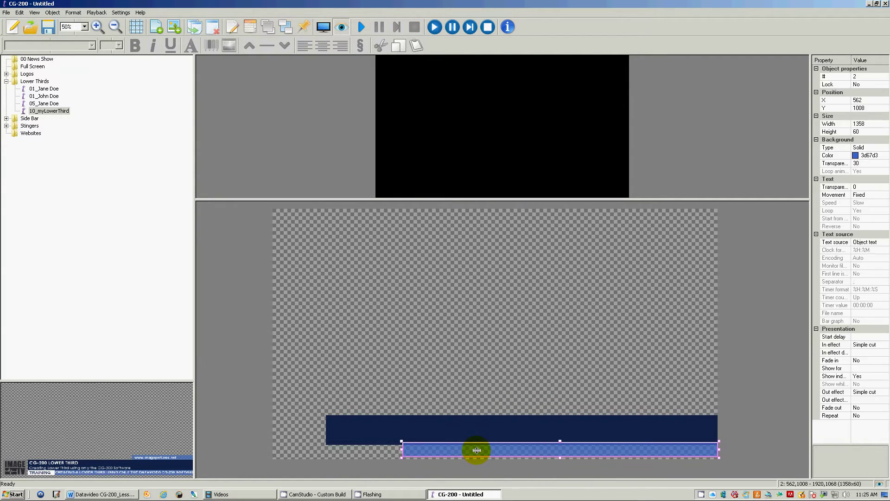
pyautogui.click(283, 27)
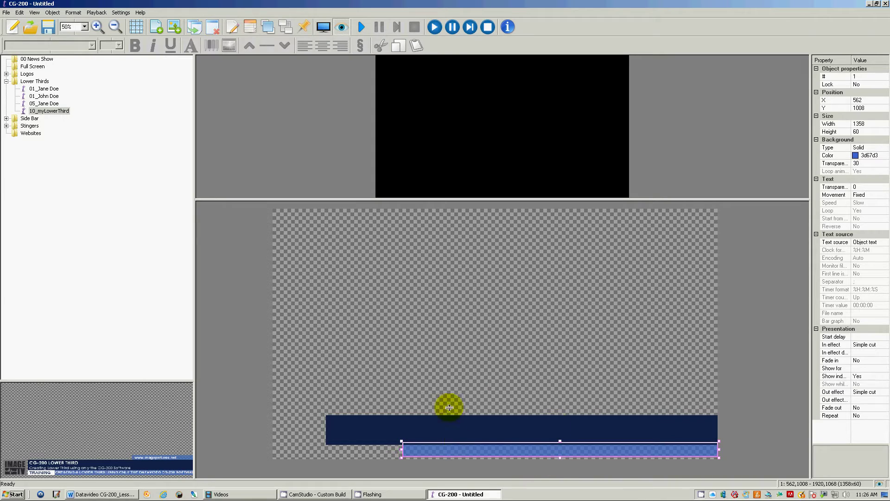
pyautogui.click(495, 420)
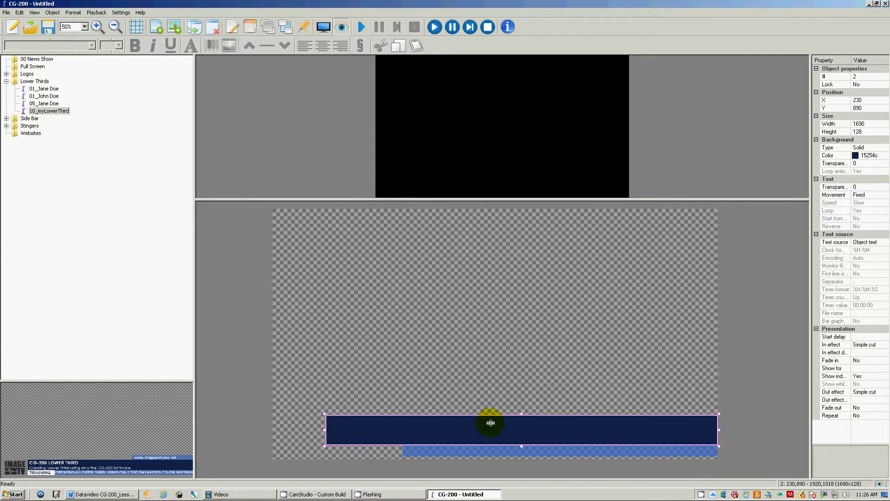
pyautogui.click(466, 454)
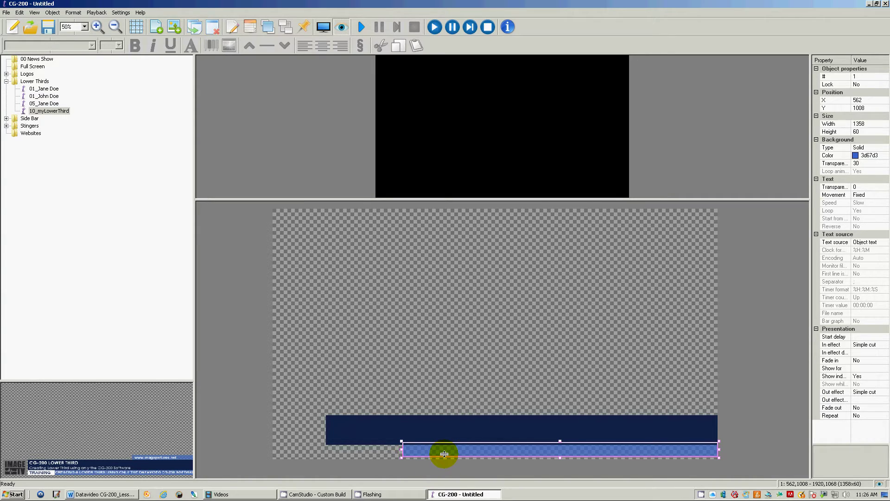
pyautogui.click(505, 355)
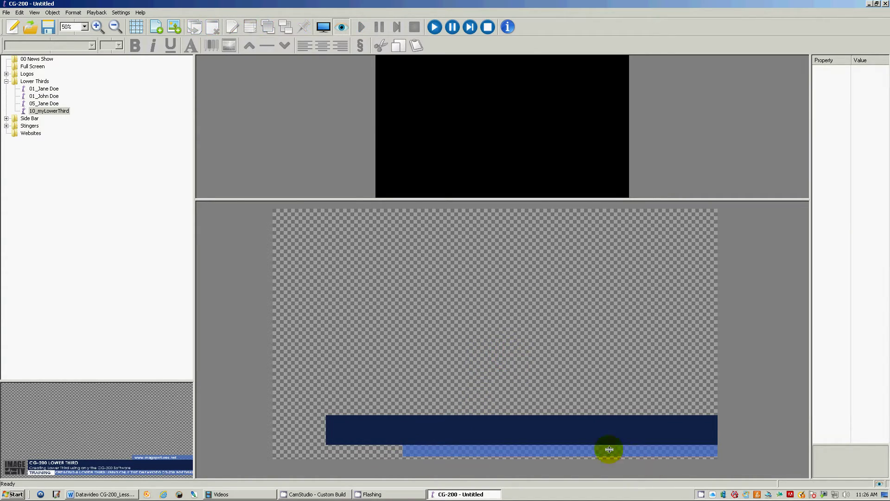
pyautogui.click(452, 449)
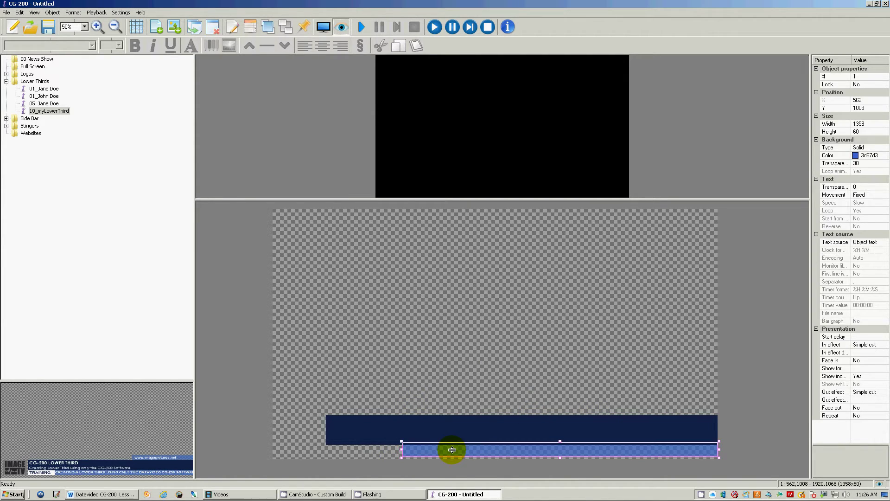
# - Paste a copy of the strip above the navy bar, shortened to 536 wide at X 1384, Y 834
pyautogui.click(18, 13)
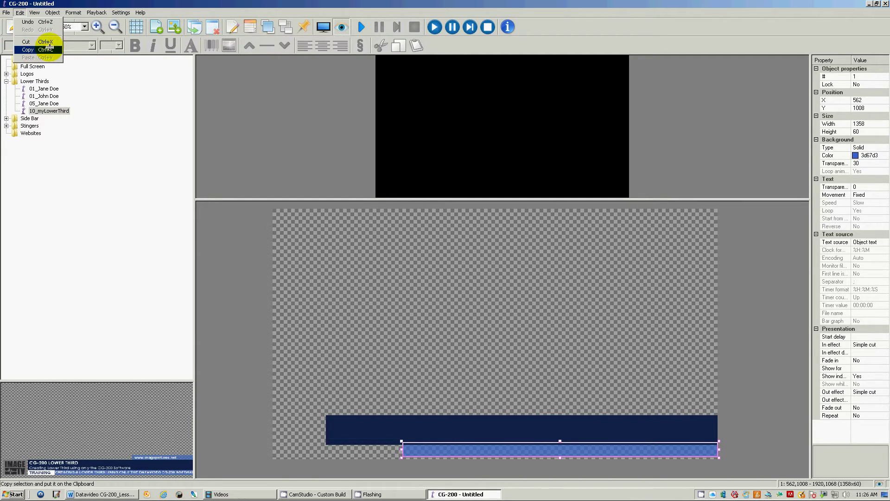
pyautogui.click(33, 49)
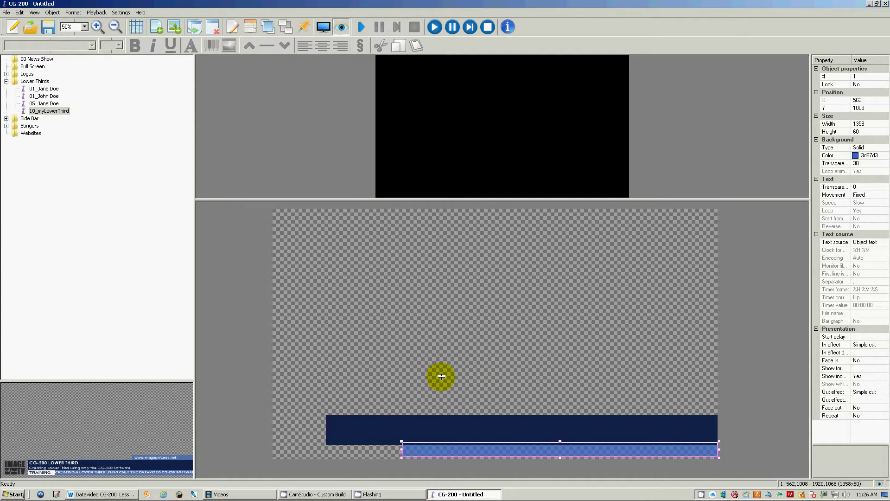
pyautogui.hotkey('ctrl', 'v')
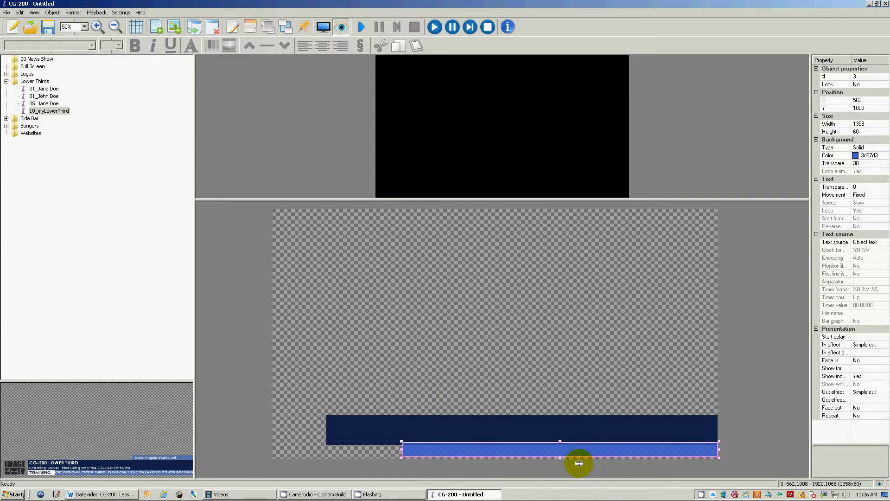
pyautogui.moveTo(504, 450); pyautogui.dragTo(511, 409)
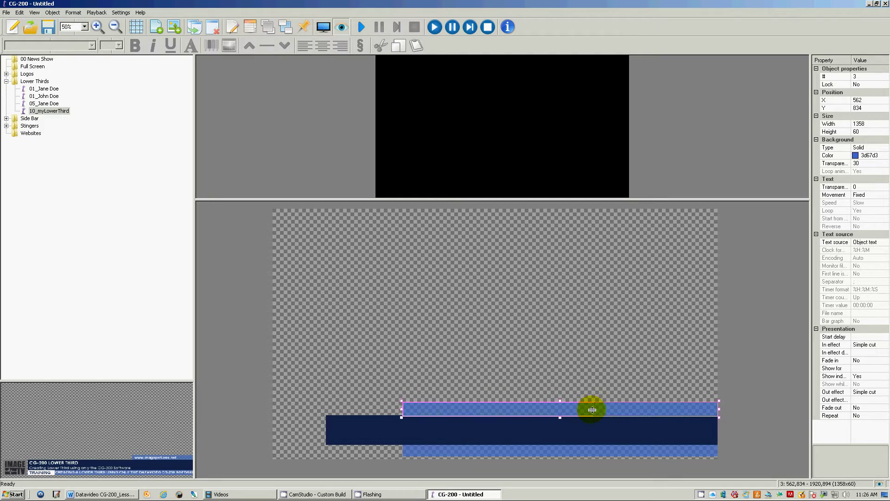
pyautogui.moveTo(593, 410); pyautogui.dragTo(592, 410)
pyautogui.click(640, 351)
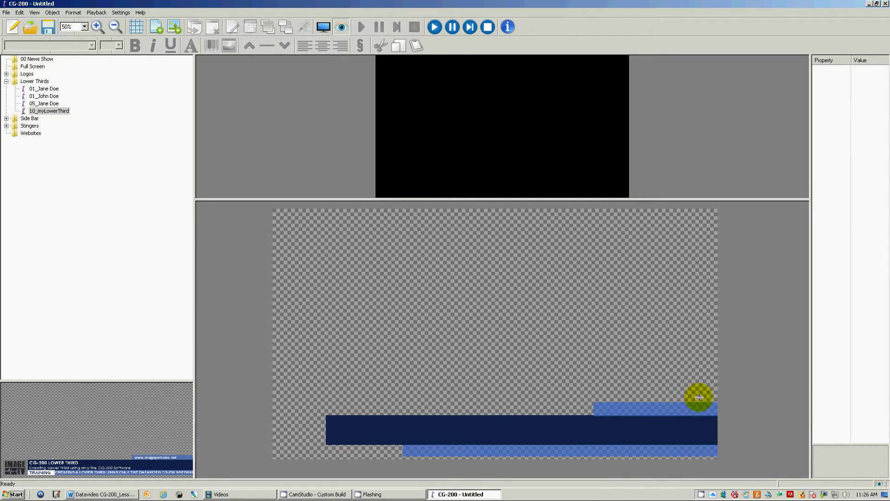
# - Send the short light-blue tab behind the navy bar
pyautogui.click(649, 408)
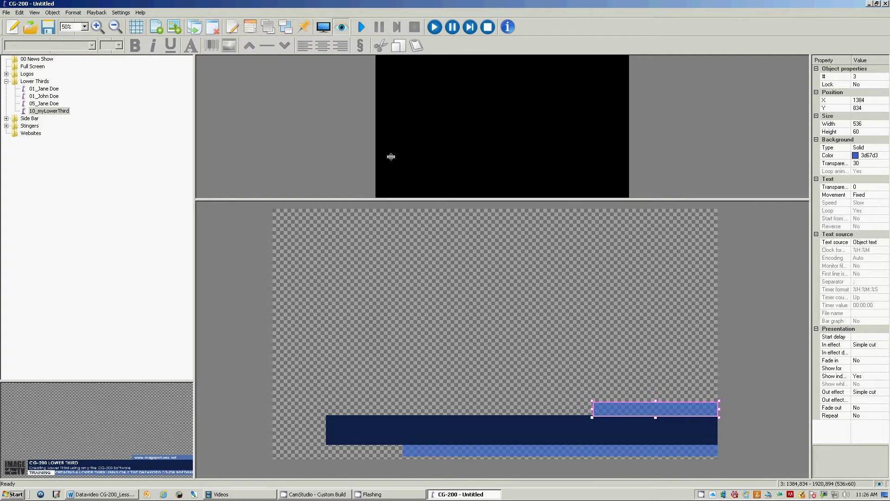
pyautogui.click(287, 28)
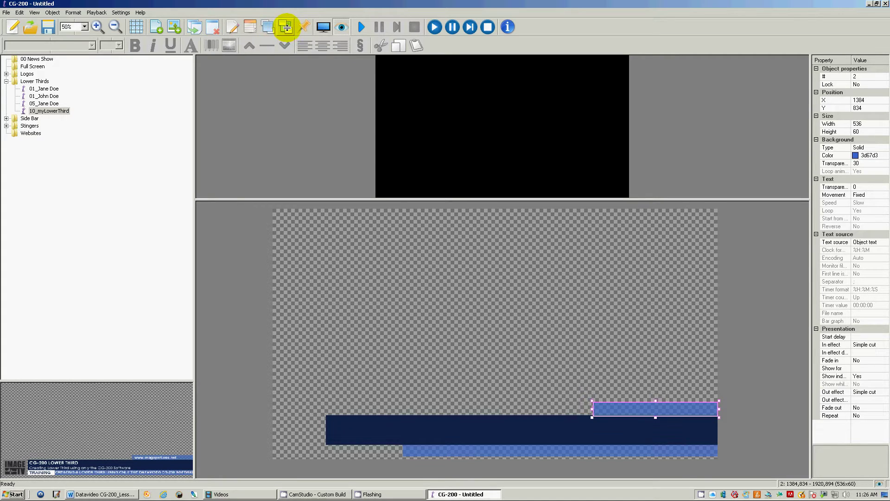
pyautogui.click(461, 278)
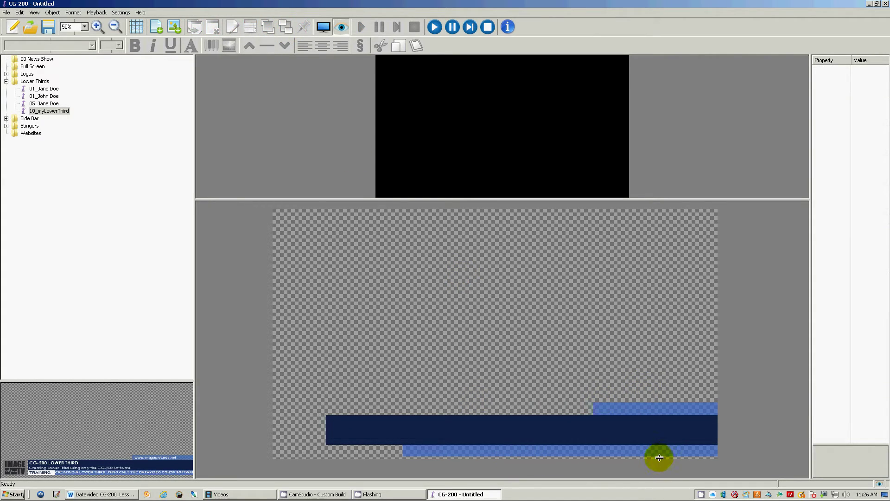
pyautogui.click(575, 429)
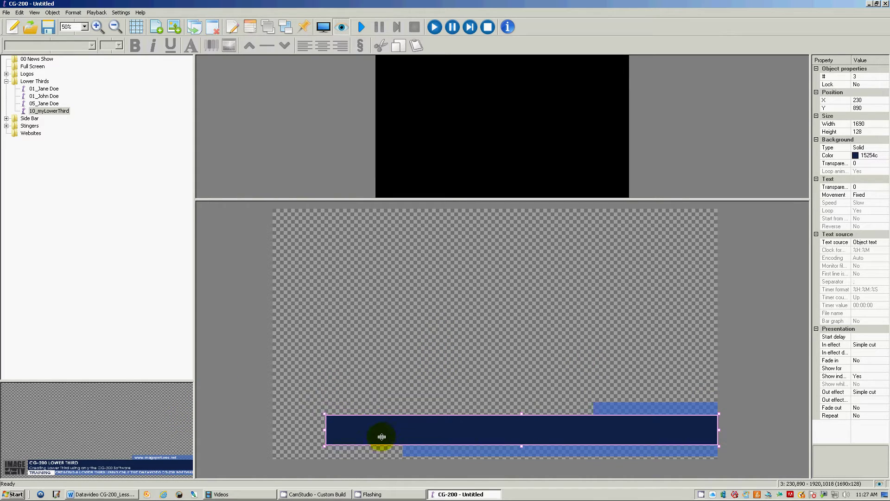
# - Duplicate the upper tab and place the 334×52 copy at X 228, Y 1018 under the bar's left end
pyautogui.click(630, 375)
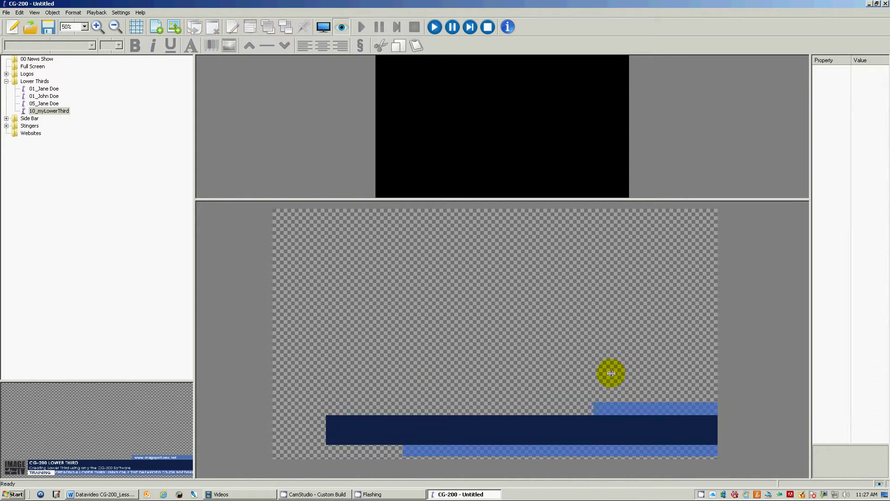
pyautogui.click(620, 407)
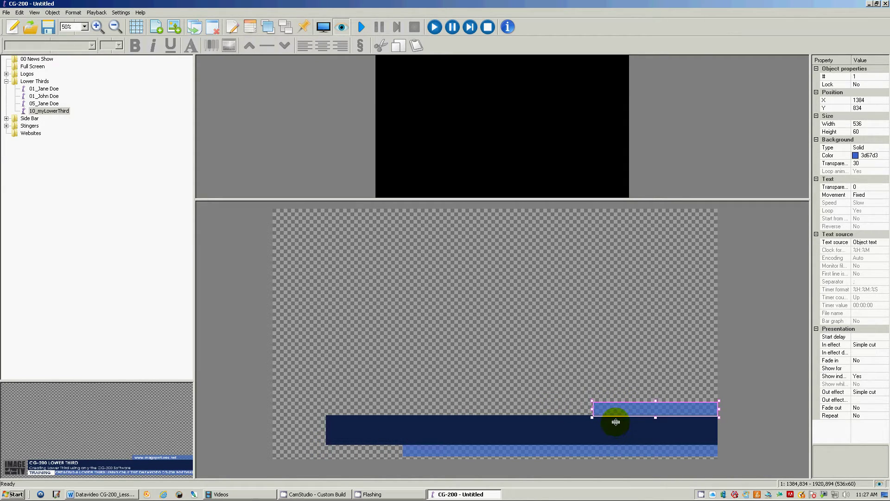
pyautogui.hotkey('ctrl', 'v')
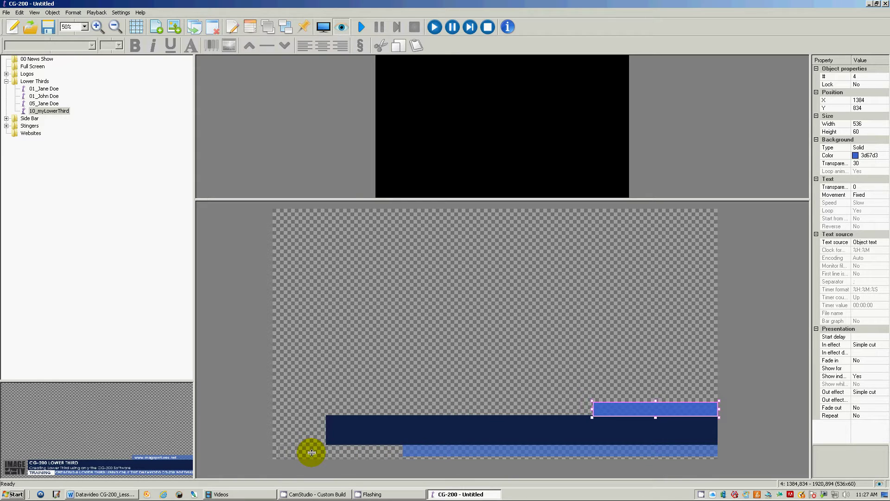
pyautogui.moveTo(311, 453); pyautogui.dragTo(312, 451)
pyautogui.click(278, 452)
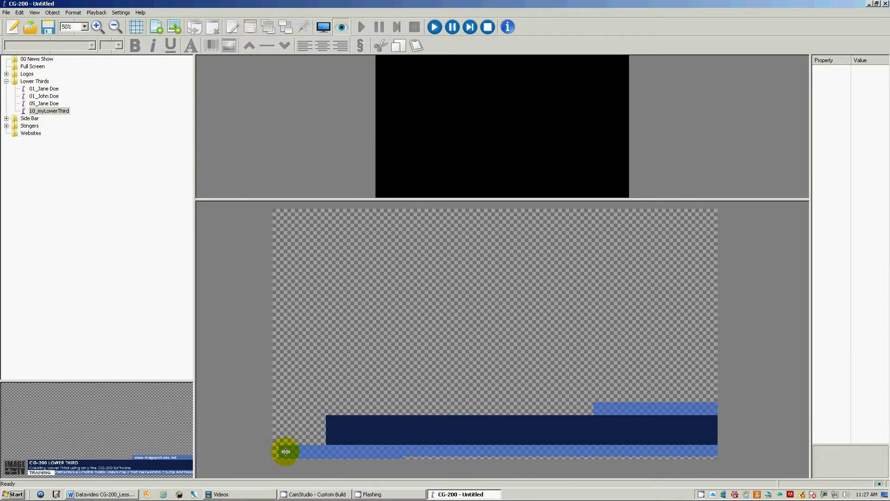
pyautogui.click(283, 450)
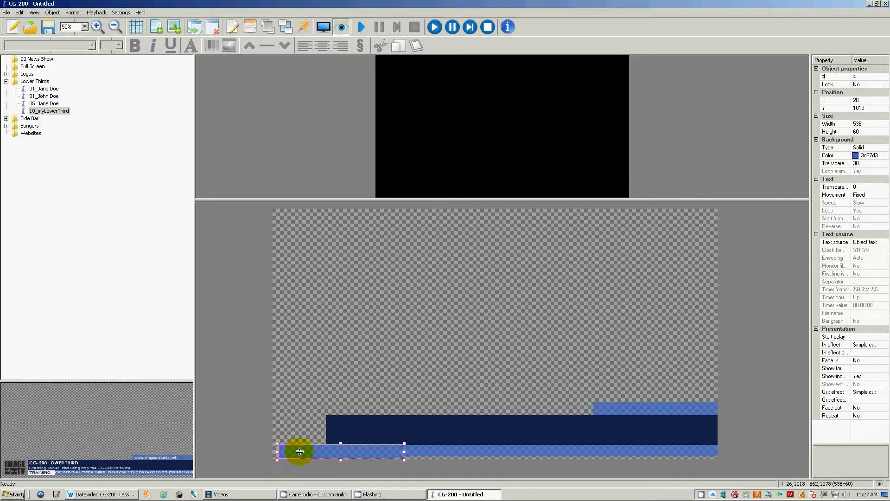
pyautogui.click(425, 337)
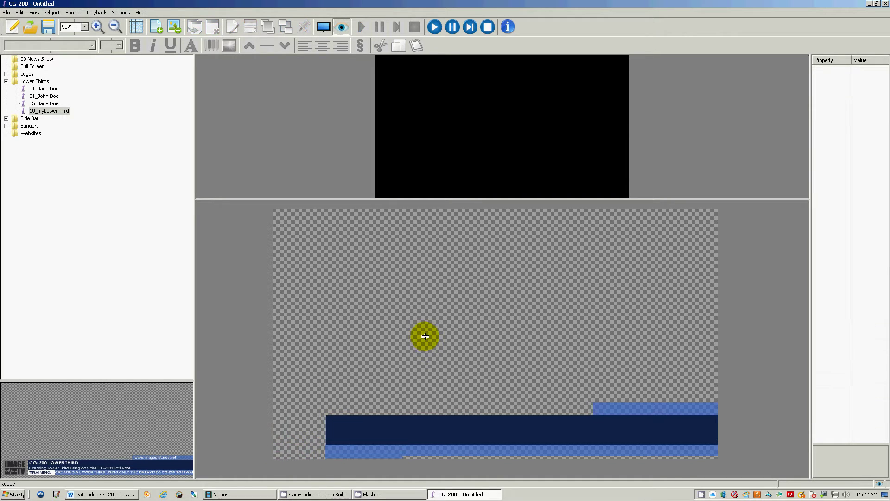
pyautogui.click(367, 457)
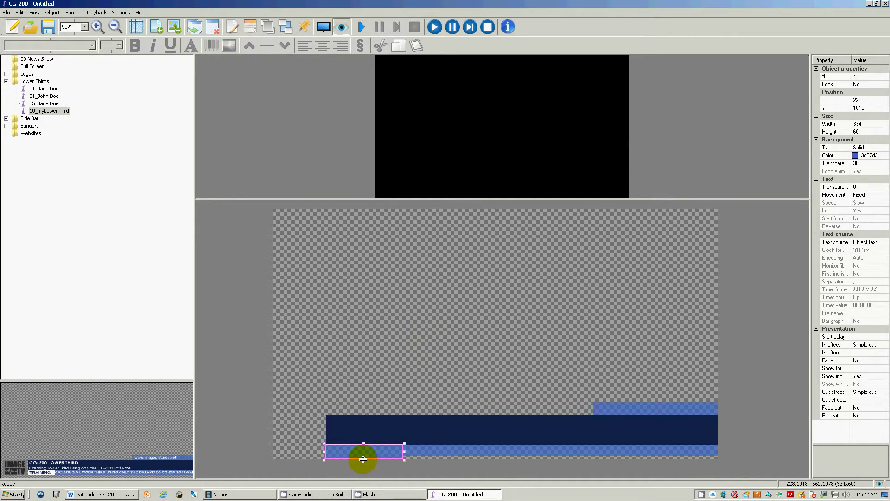
pyautogui.click(425, 338)
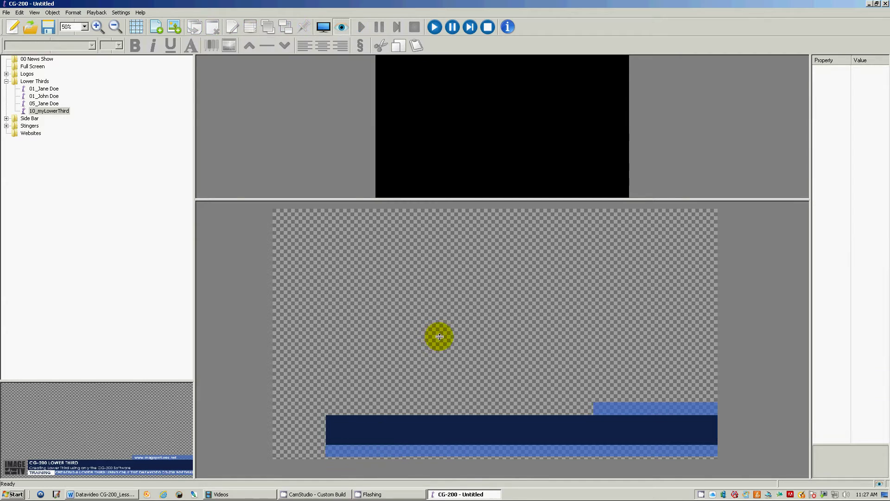
pyautogui.click(381, 451)
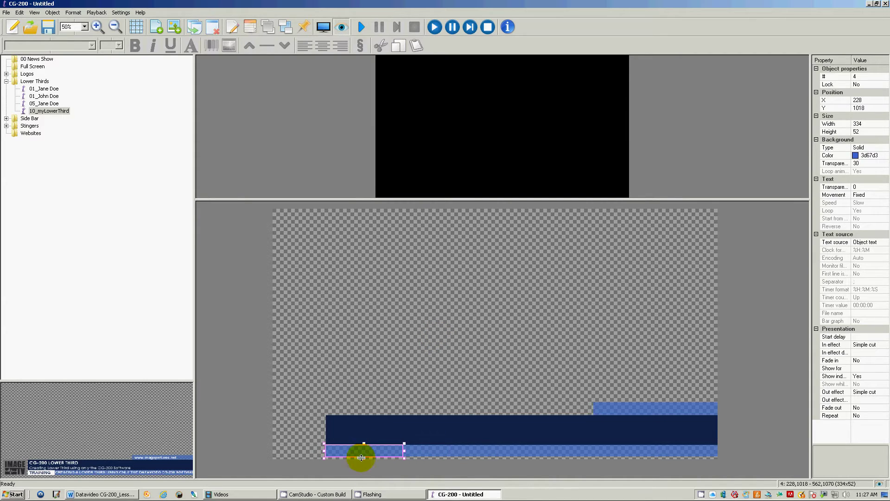
# - Change the small bar's background colour to white (ffffff)
pyautogui.click(847, 155)
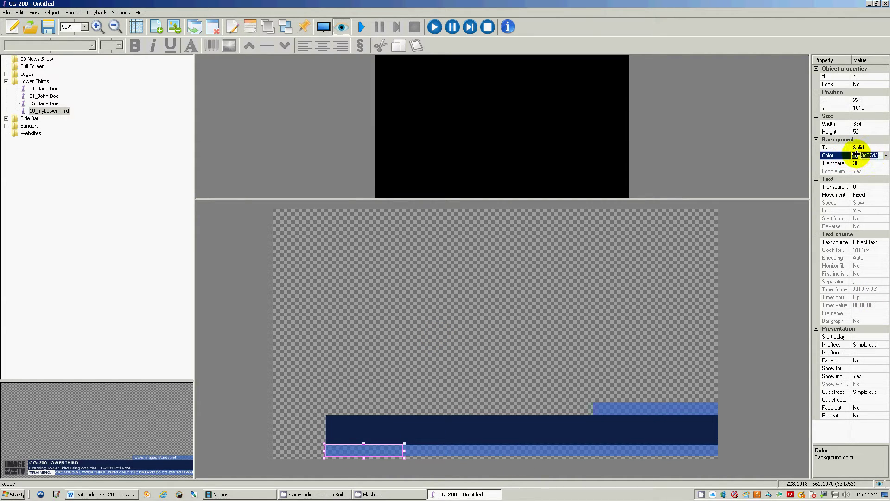
pyautogui.click(885, 155)
pyautogui.click(871, 201)
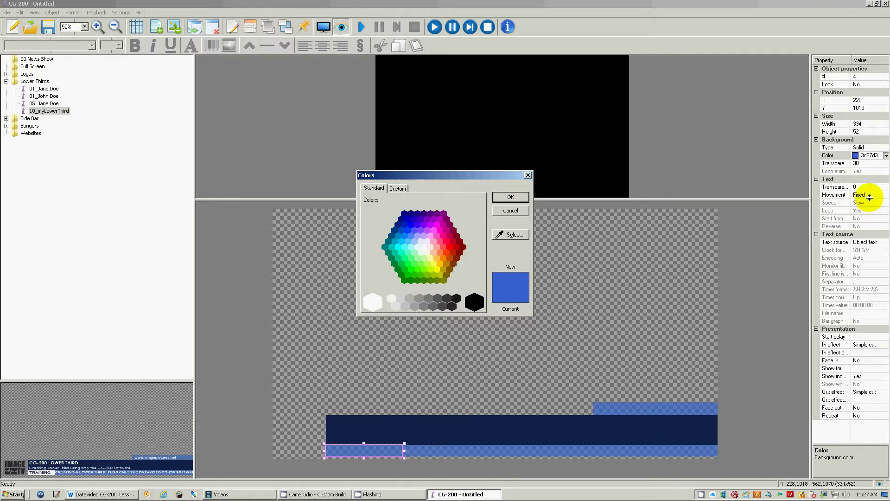
pyautogui.click(375, 299)
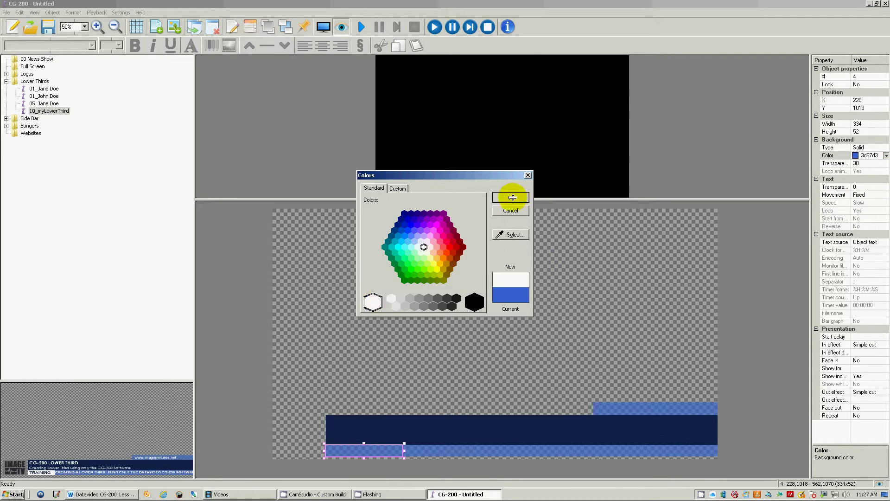
pyautogui.click(510, 197)
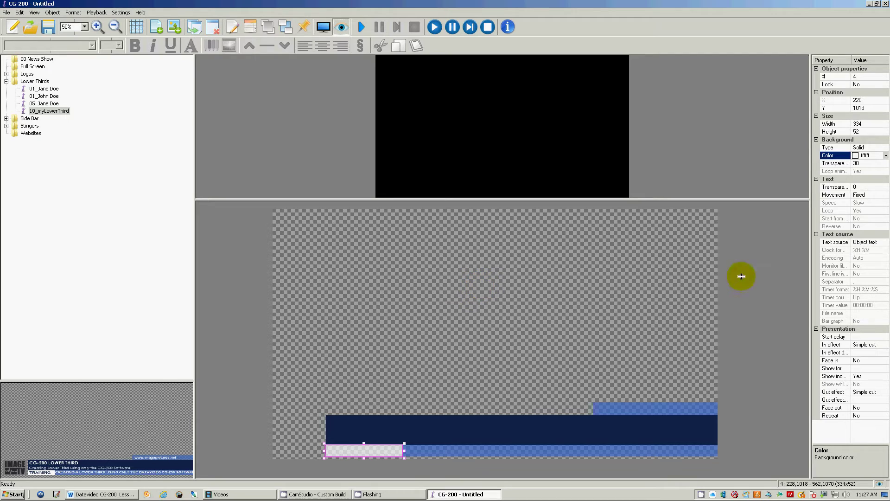
# - Set the white bar's transparency to 0 so it is fully opaque
pyautogui.click(864, 164)
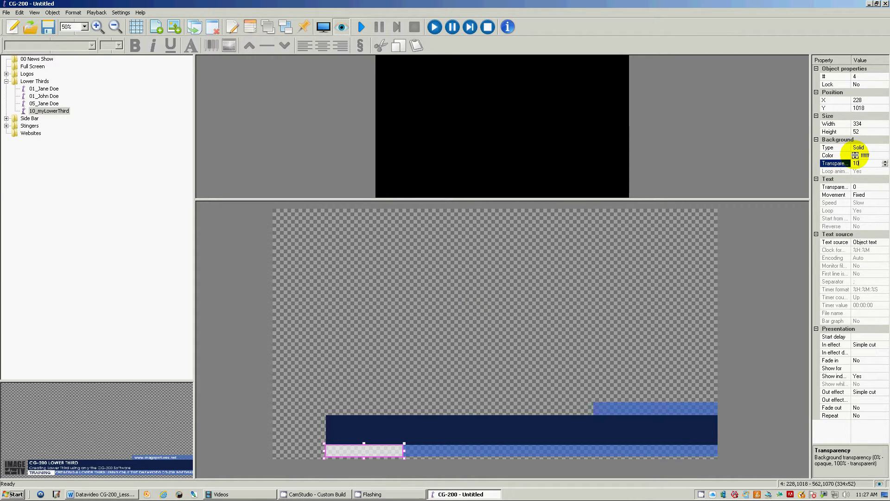
pyautogui.write('0')
pyautogui.press('Return')
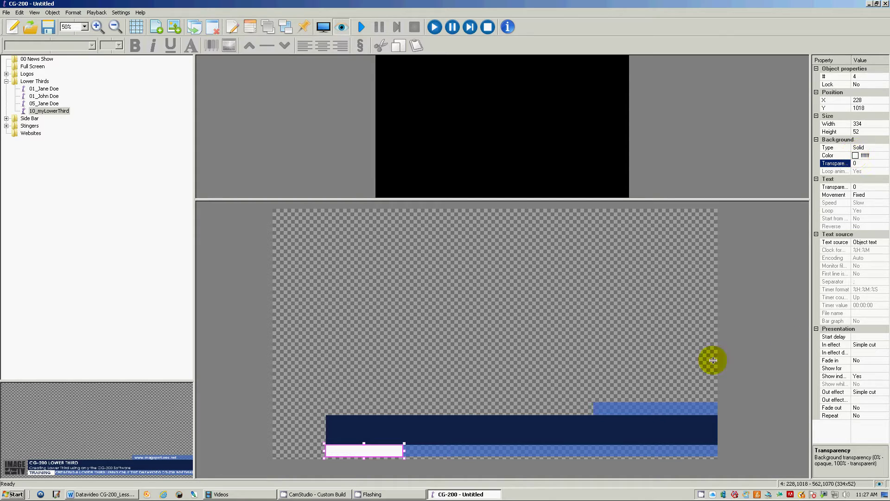
pyautogui.click(556, 322)
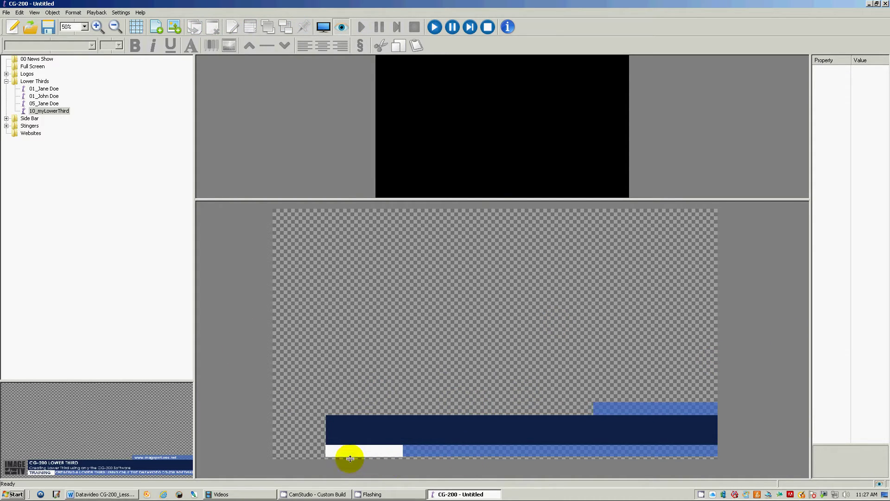
pyautogui.click(327, 450)
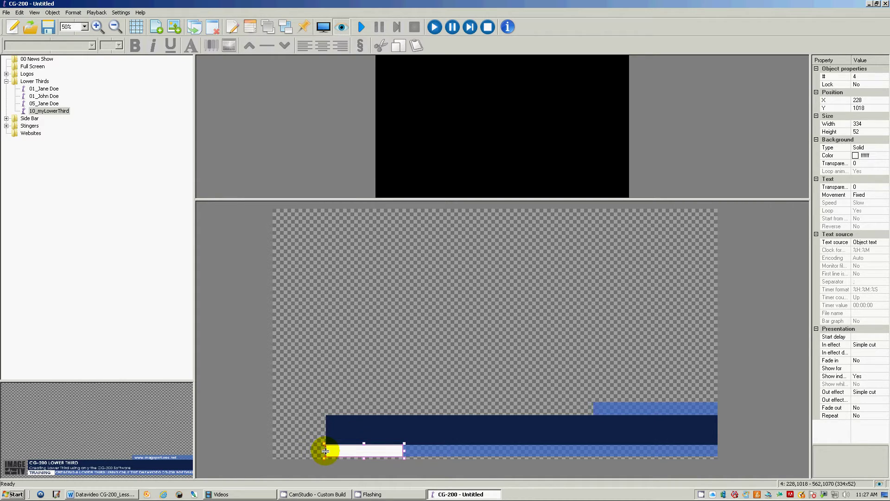
pyautogui.click(365, 348)
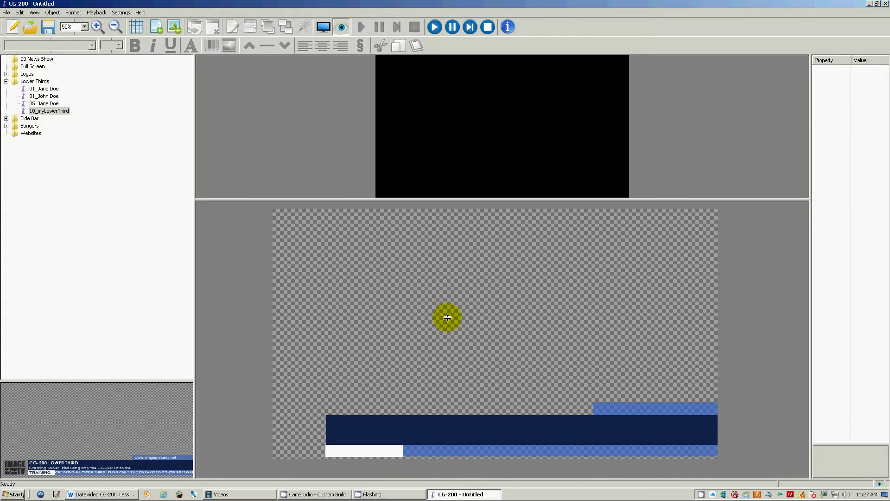
# - Insert ImageTV_Logo256.png from the Logos folder, landing 256×175 at X 32, Y 32
pyautogui.rightClick(362, 299)
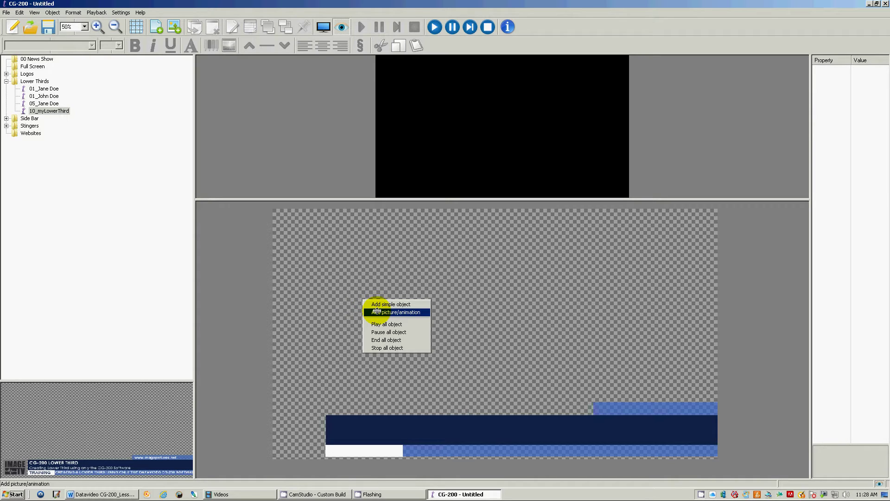
pyautogui.click(376, 311)
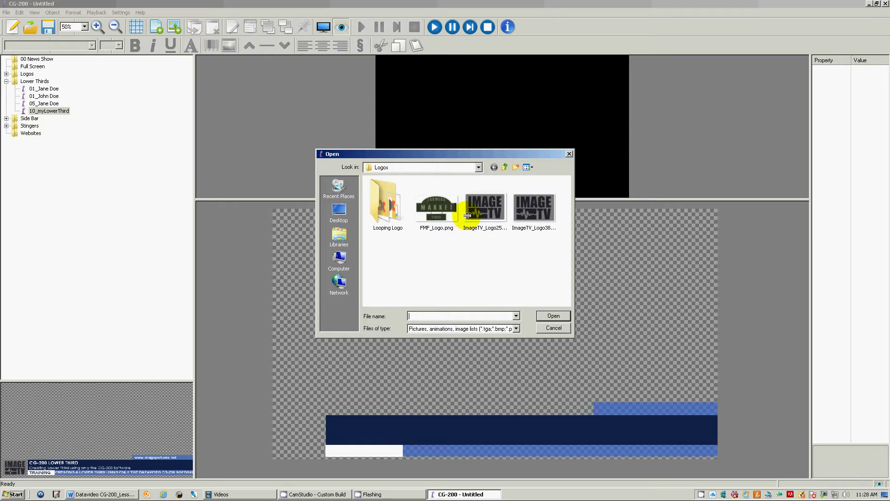
pyautogui.click(484, 211)
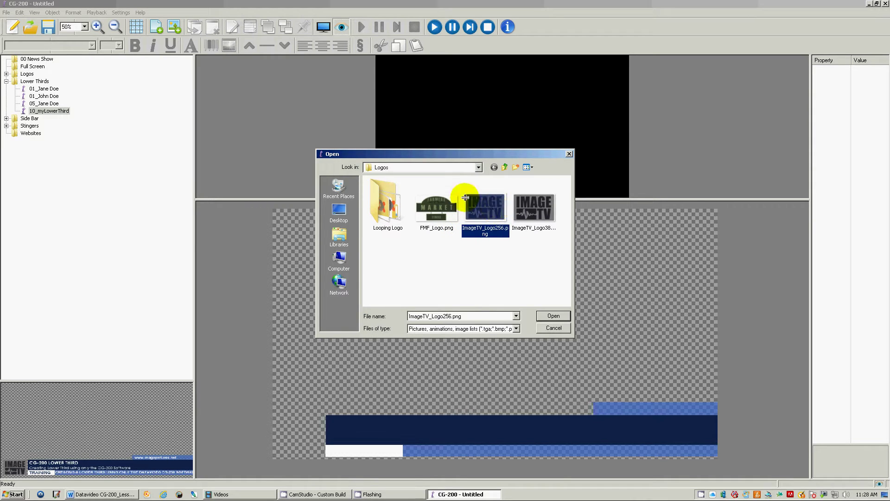
pyautogui.click(543, 315)
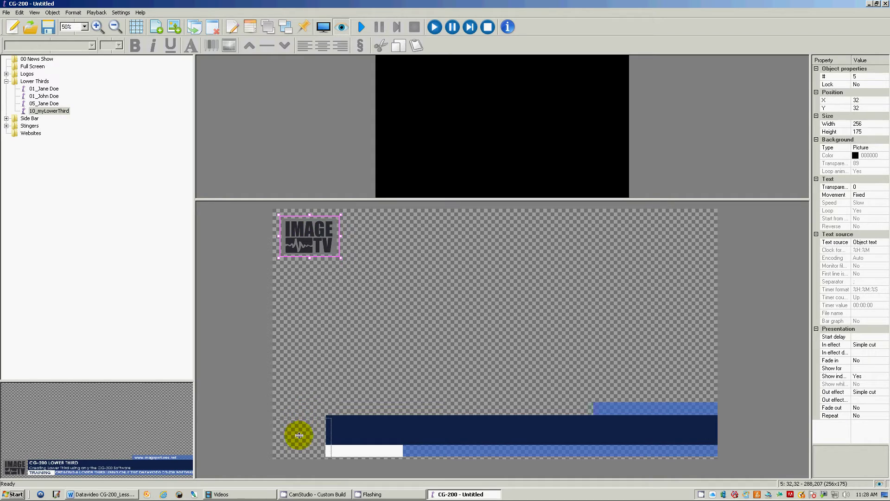
# - Move the Image TV logo down to the lower-left corner of the canvas
pyautogui.moveTo(308, 235); pyautogui.dragTo(301, 433)
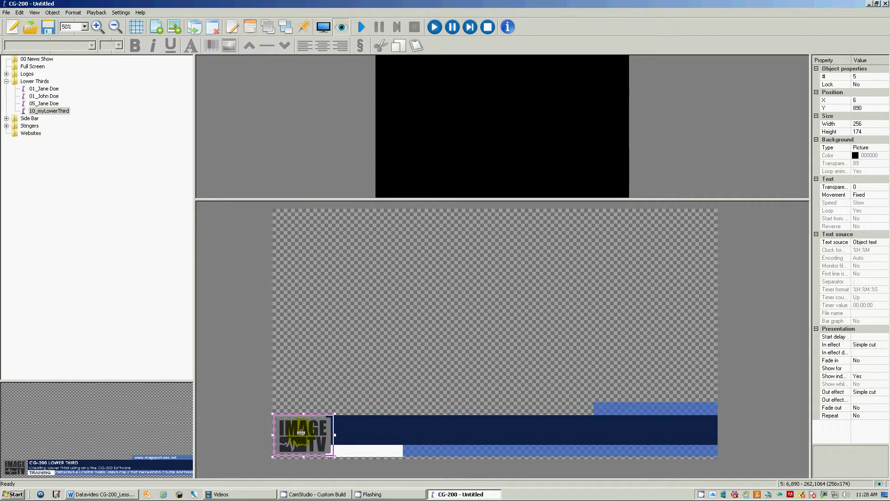
pyautogui.click(407, 429)
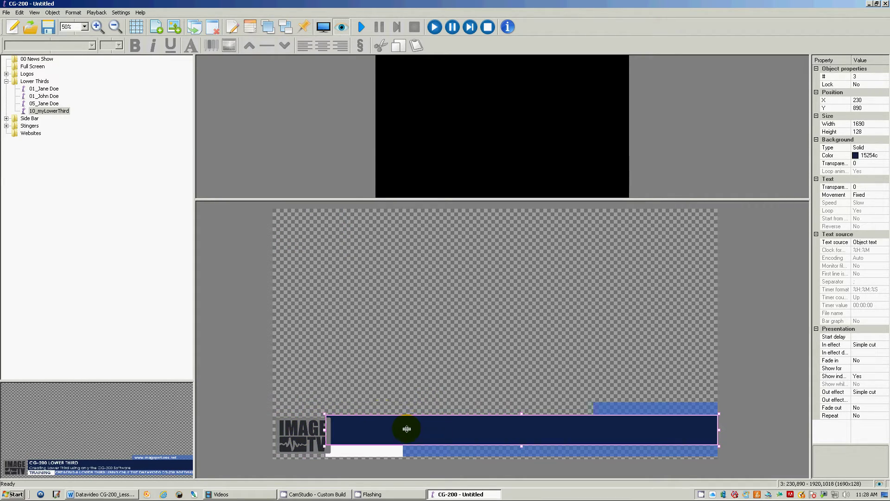
pyautogui.click(325, 429)
# - Try narrowing the navy bar from its left end
pyautogui.click(340, 431)
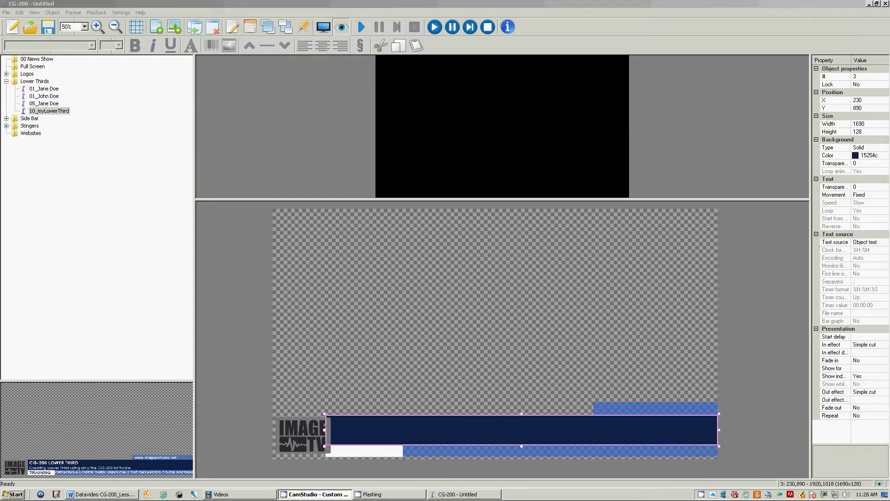
pyautogui.click(357, 455)
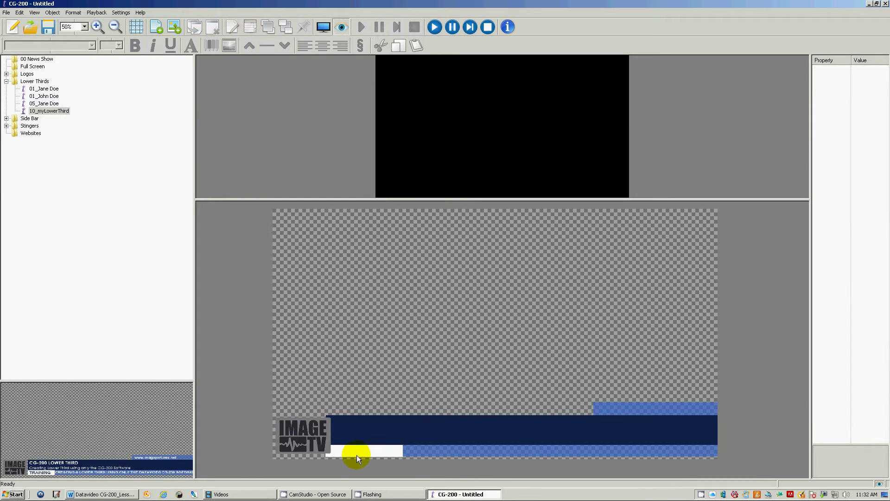
pyautogui.click(458, 417)
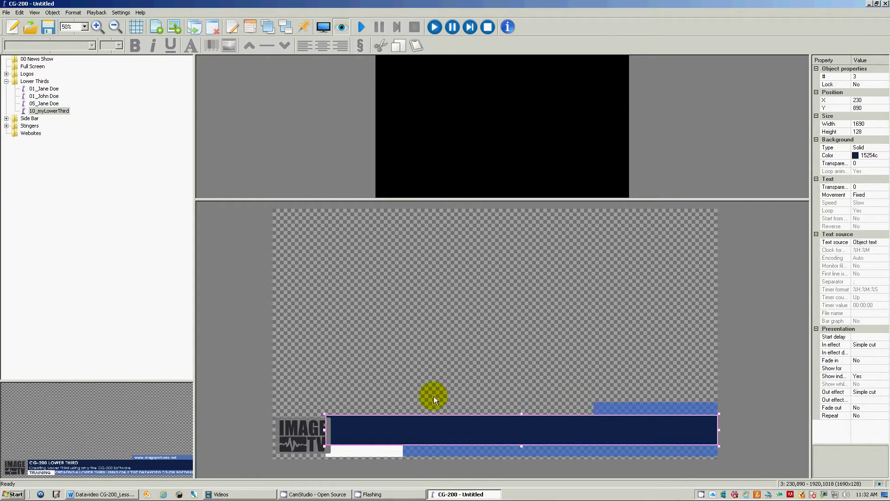
pyautogui.moveTo(324, 431); pyautogui.dragTo(355, 433)
# - Move the logo up out of the way and shorten the navy bar from its left end
pyautogui.click(310, 436)
pyautogui.moveTo(313, 387); pyautogui.dragTo(312, 387)
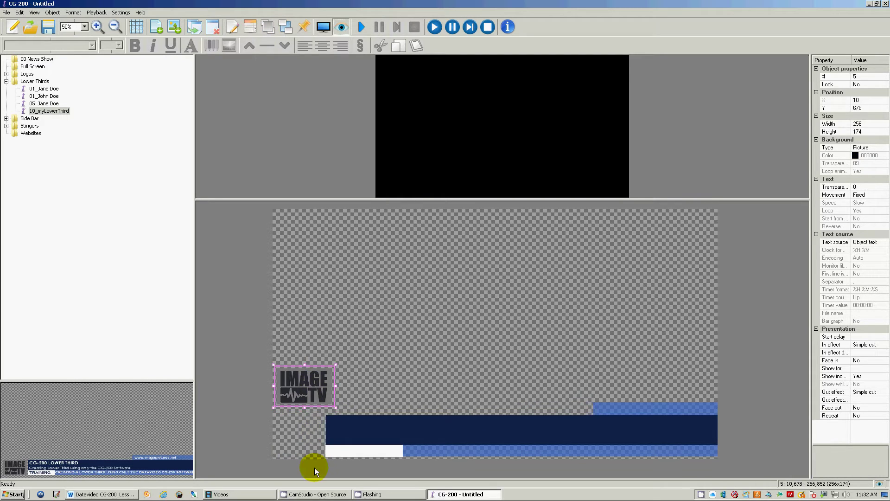
pyautogui.click(327, 429)
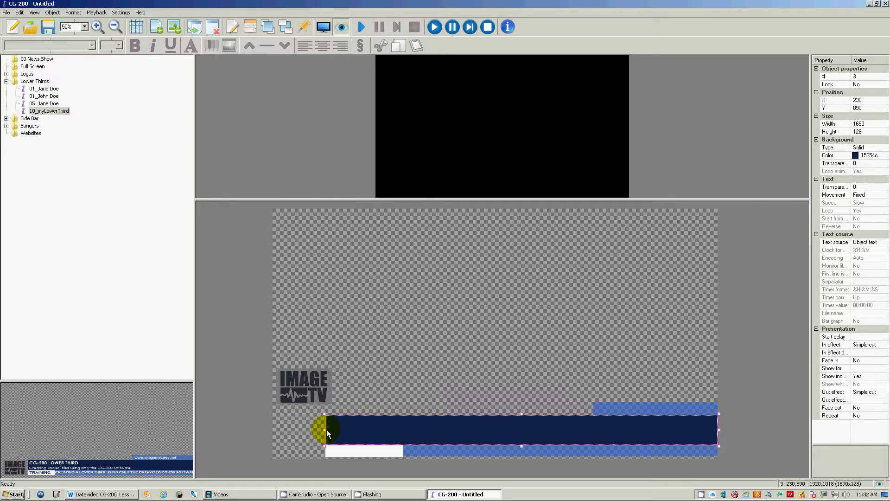
pyautogui.moveTo(335, 430); pyautogui.dragTo(336, 429)
# - Shift the white box slightly left, then undo that move
pyautogui.click(328, 451)
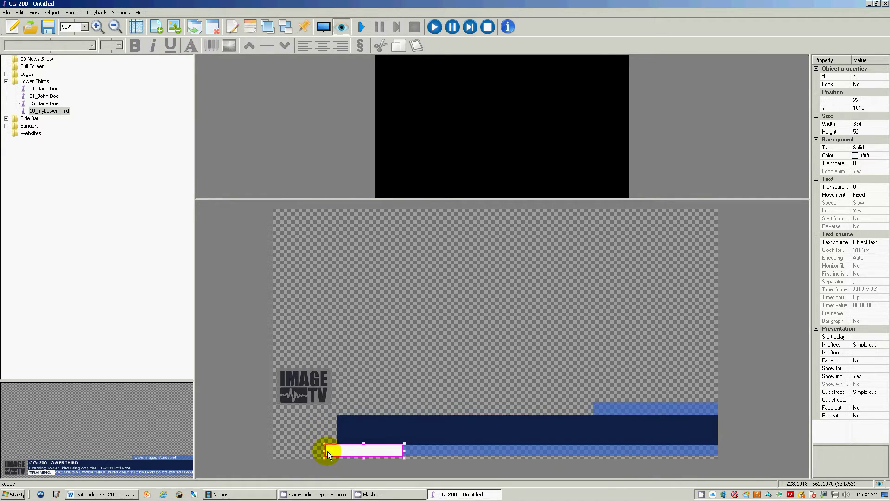
pyautogui.click(403, 450)
pyautogui.click(381, 448)
pyautogui.moveTo(381, 450); pyautogui.dragTo(368, 450)
pyautogui.click(410, 450)
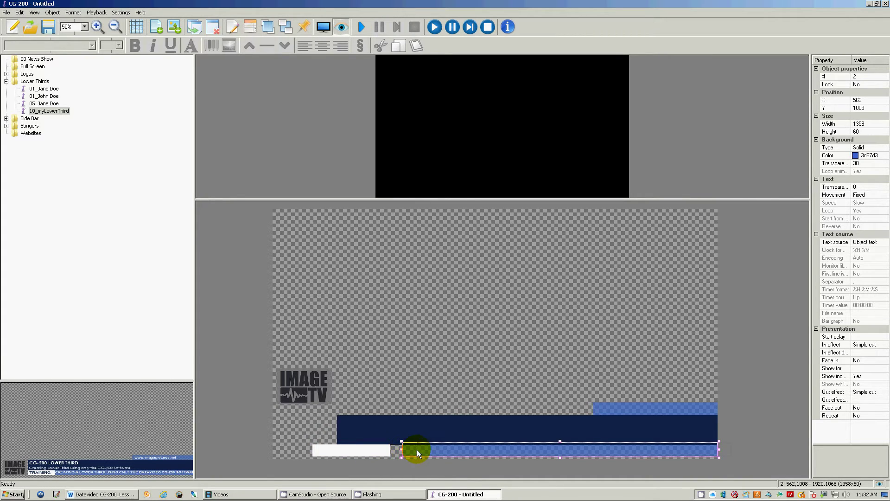
pyautogui.click(361, 451)
pyautogui.doubleClick(377, 451)
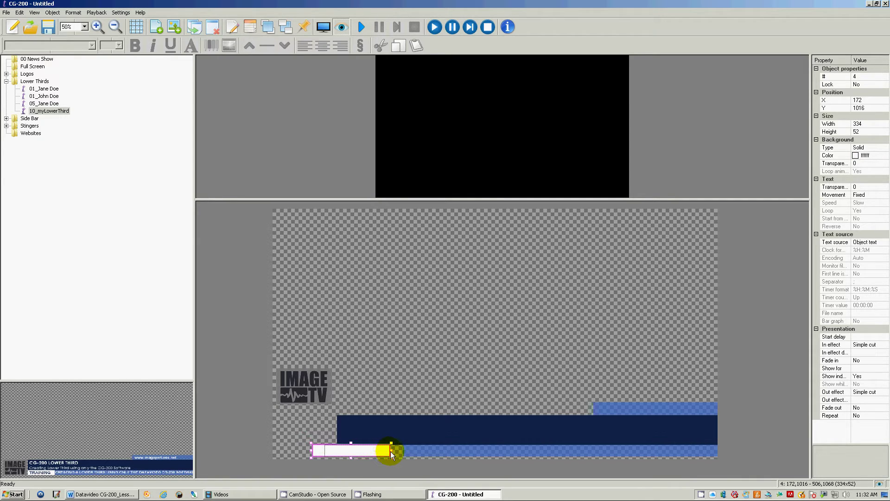
pyautogui.hotkey('ctrl', 'z')
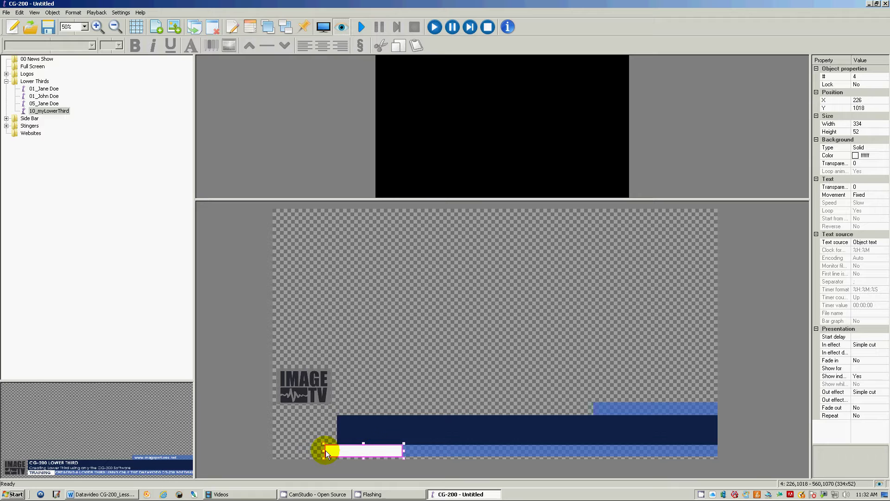
# - Trim the white tab's left edge so it lines up with the navy bar
pyautogui.moveTo(325, 451); pyautogui.dragTo(335, 450)
pyautogui.click(394, 353)
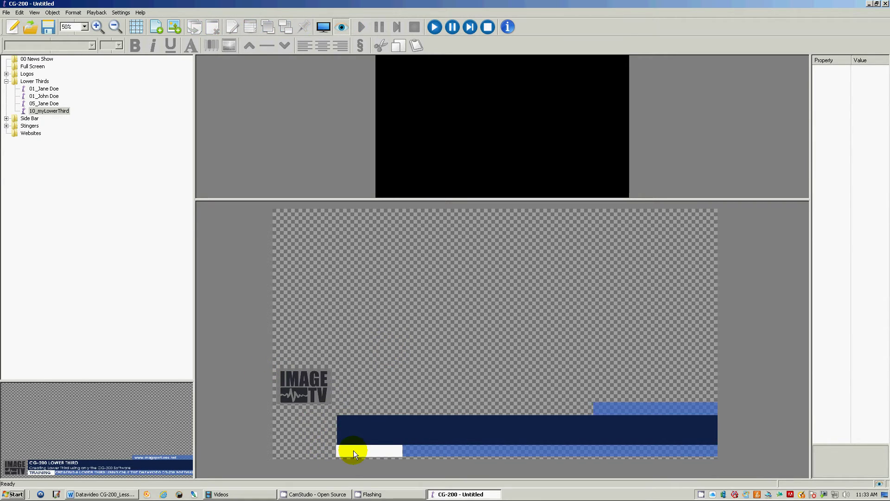
pyautogui.click(337, 450)
pyautogui.click(374, 374)
pyautogui.click(351, 452)
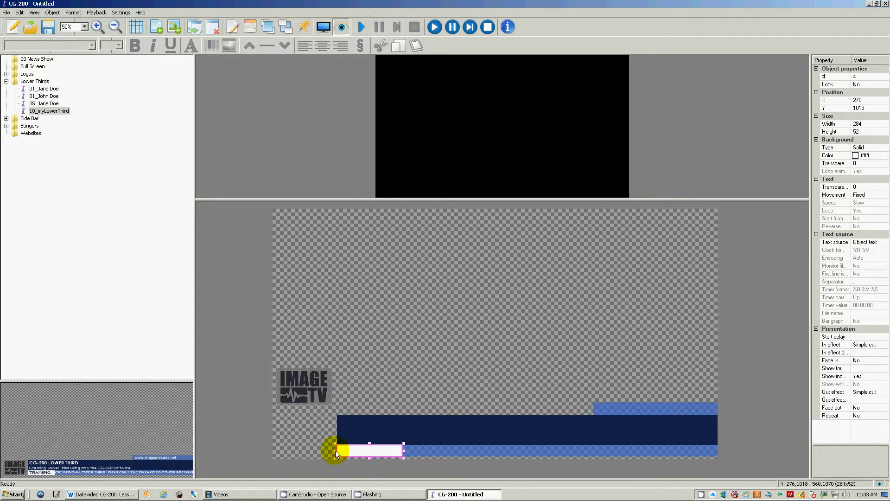
pyautogui.moveTo(335, 450); pyautogui.dragTo(336, 450)
# - Return the Image TV logo to the lower-left corner
pyautogui.click(309, 391)
pyautogui.moveTo(310, 435); pyautogui.dragTo(310, 435)
pyautogui.click(349, 359)
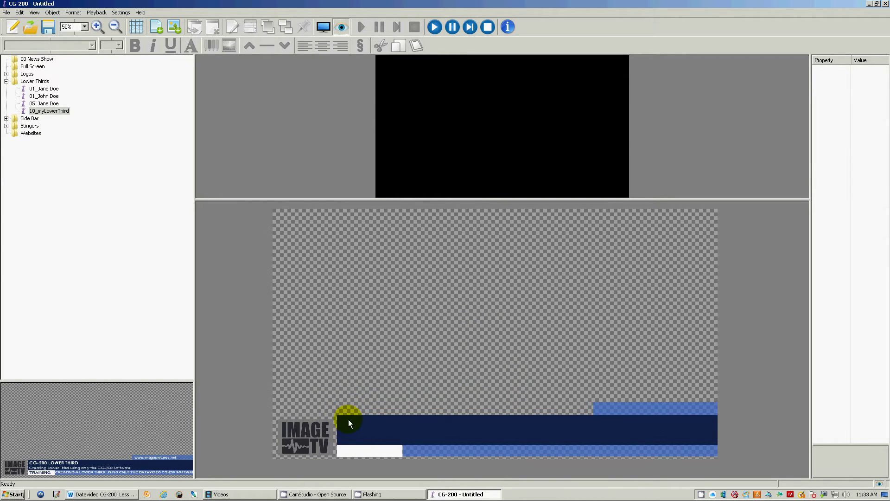
pyautogui.click(314, 441)
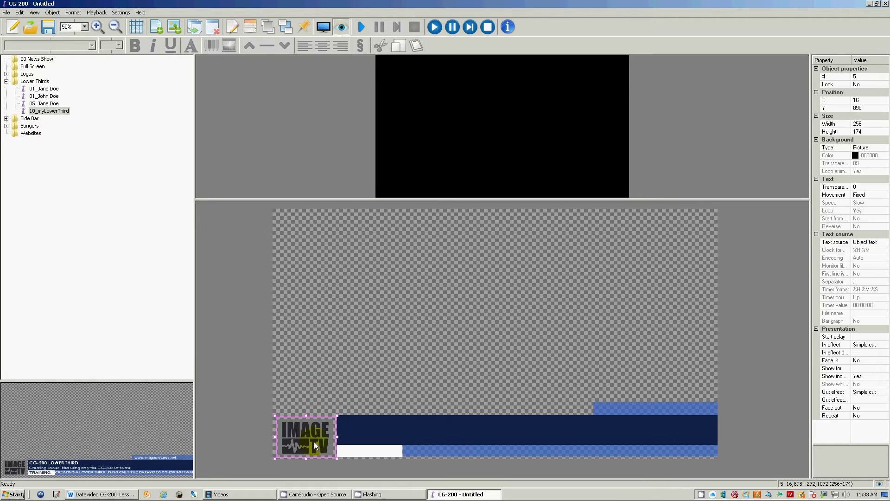
# - Move the logo into the upper-left area and resize it to 306 by 198
pyautogui.moveTo(361, 329); pyautogui.dragTo(374, 282)
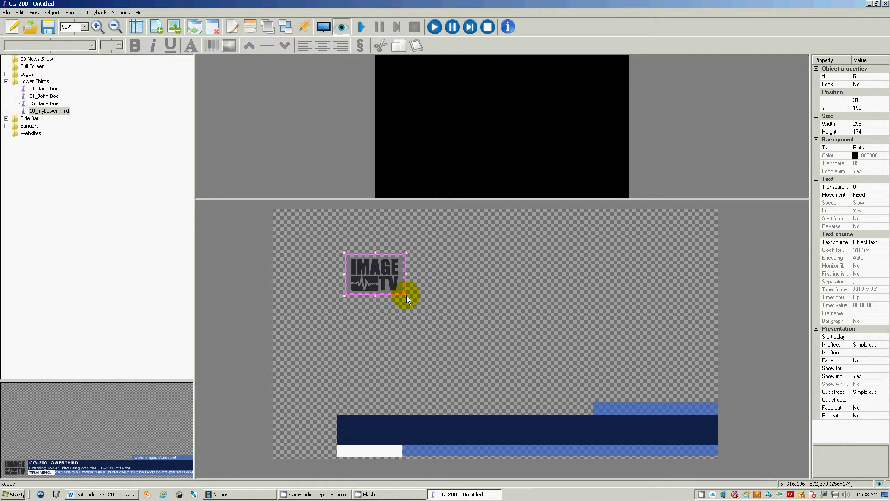
pyautogui.moveTo(398, 296); pyautogui.dragTo(394, 292)
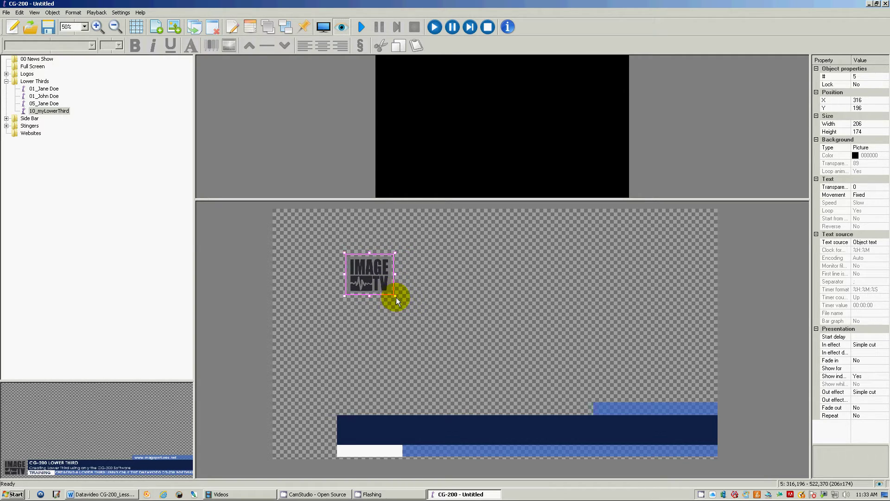
pyautogui.click(396, 297)
pyautogui.moveTo(394, 295); pyautogui.dragTo(417, 301)
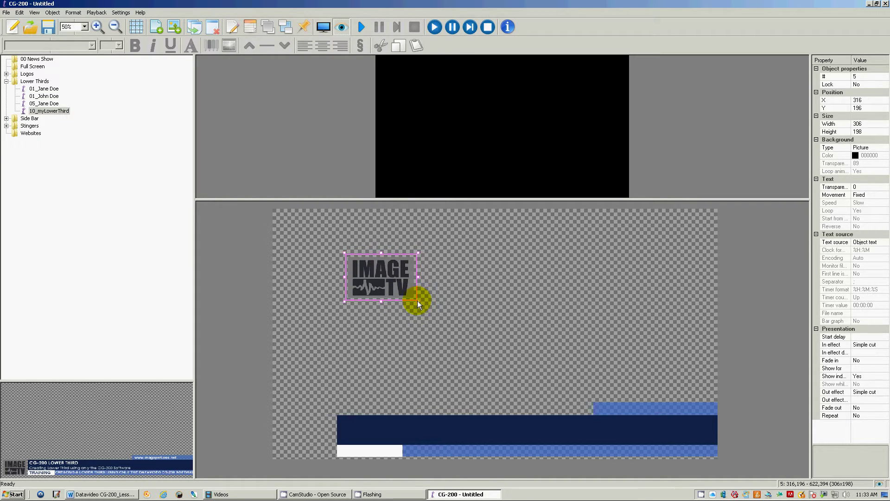
# - Reduce the logo's height to 290 and place it at X 380, Y 248
pyautogui.moveTo(409, 289); pyautogui.dragTo(435, 326)
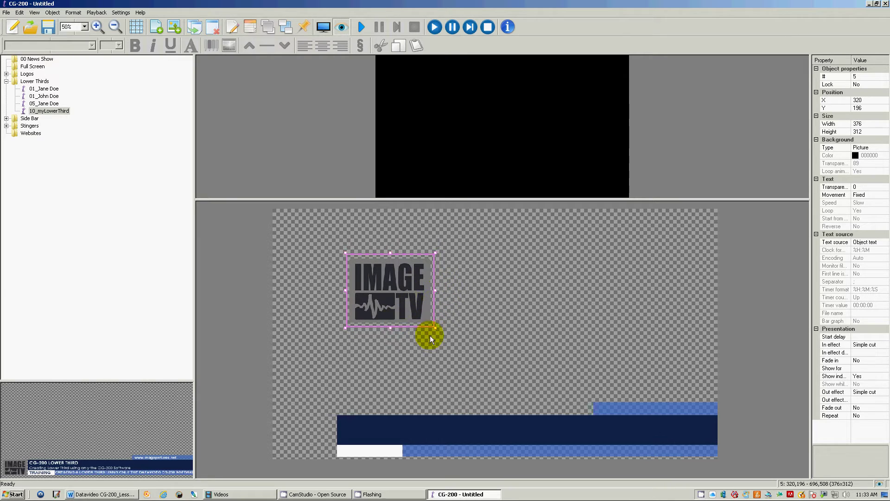
pyautogui.moveTo(391, 325); pyautogui.dragTo(392, 319)
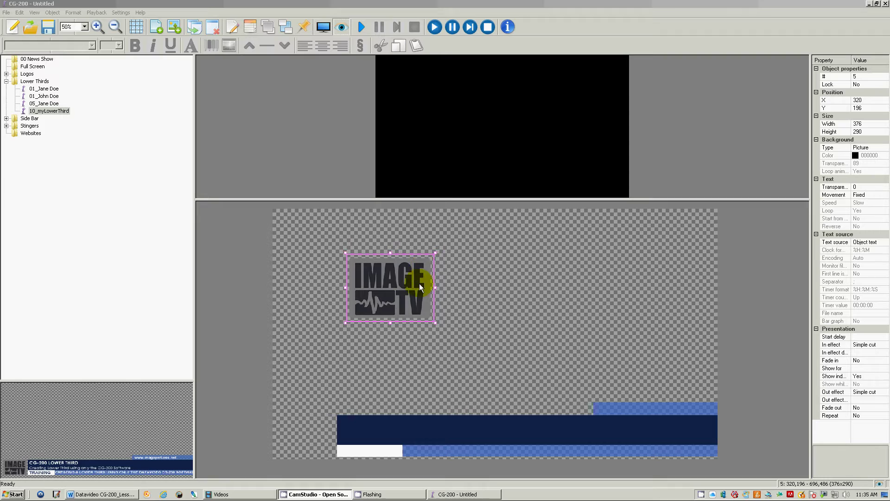
pyautogui.moveTo(408, 311); pyautogui.dragTo(422, 322)
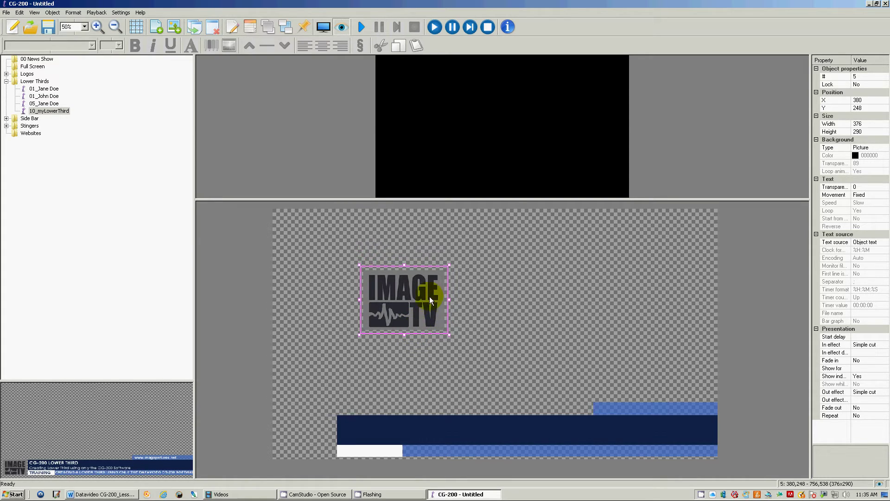
# - Delete the old logo and insert ImageTV_Logo256.png as a new picture
pyautogui.press('Delete')
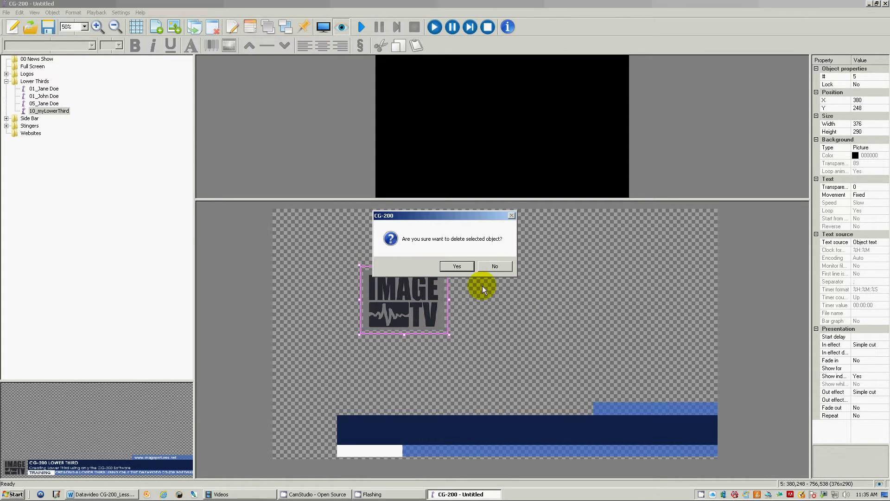
pyautogui.click(462, 269)
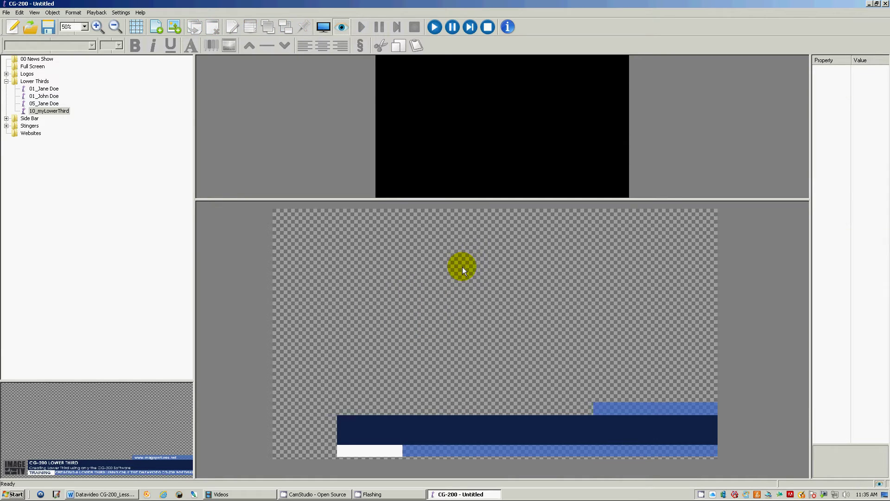
pyautogui.rightClick(429, 271)
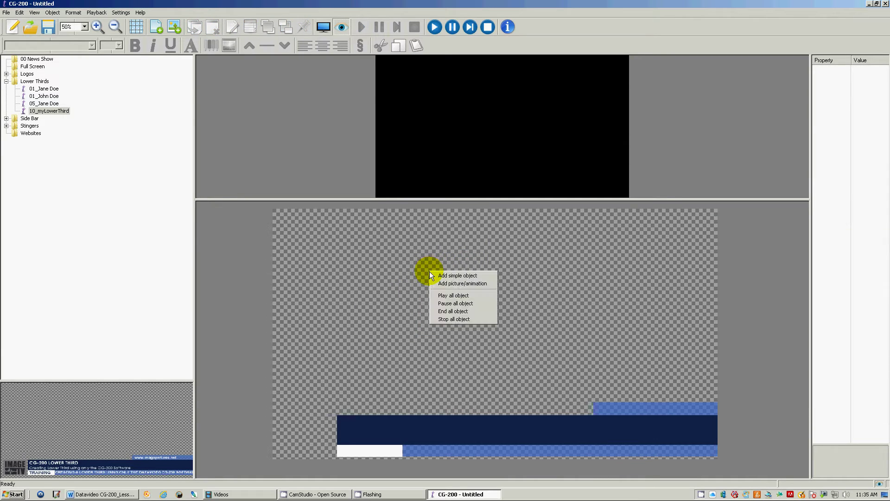
pyautogui.click(458, 284)
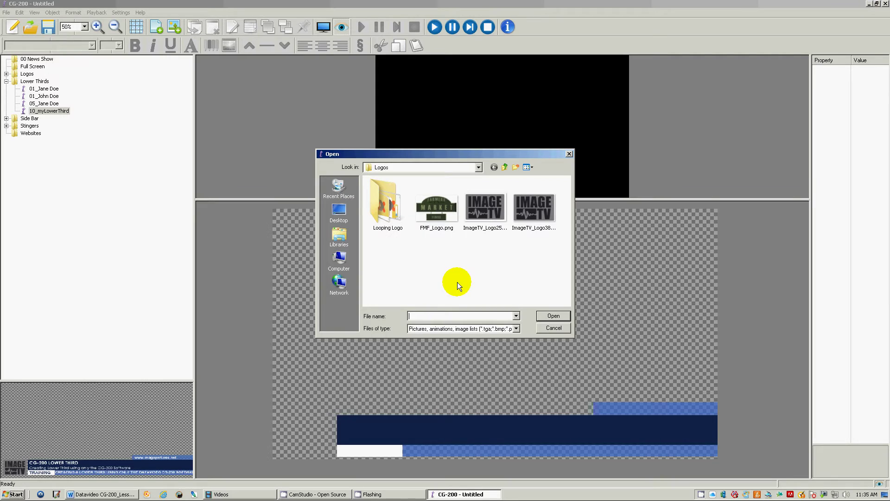
pyautogui.click(487, 217)
pyautogui.click(554, 316)
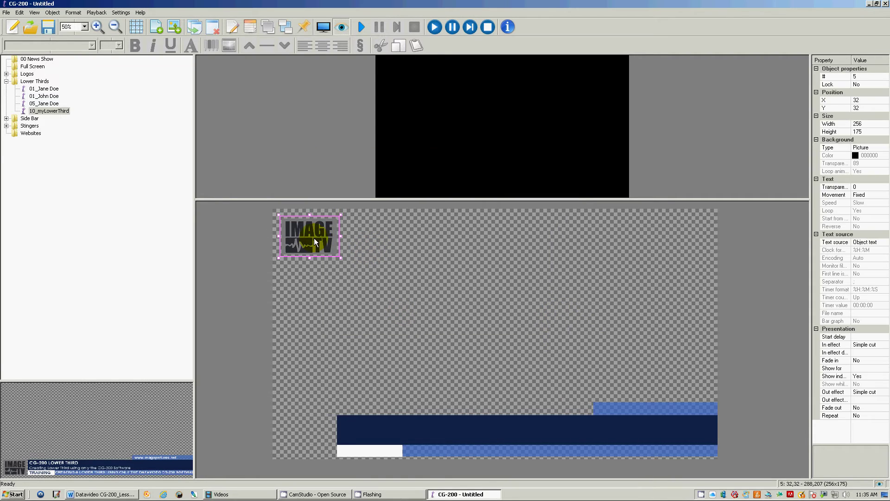
# - Place the new logo in the bottom-left corner, nudged up one pixel to X 16, Y 894
pyautogui.moveTo(310, 438); pyautogui.dragTo(310, 438)
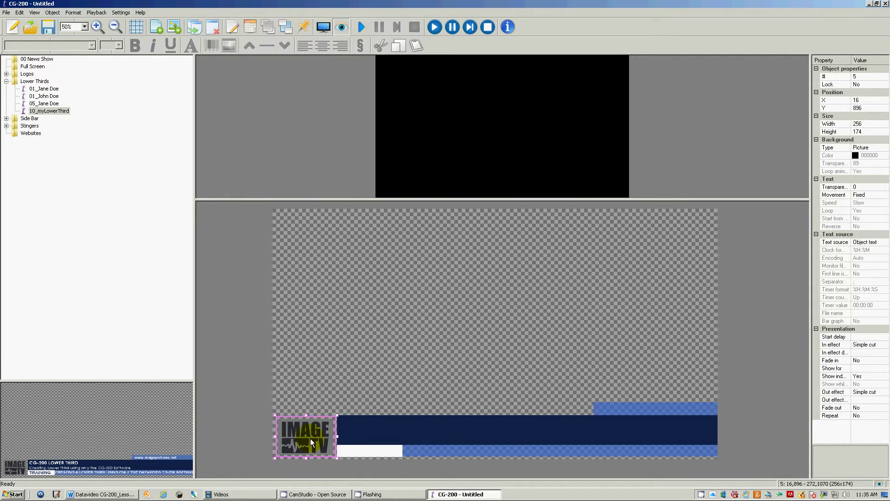
pyautogui.click(472, 369)
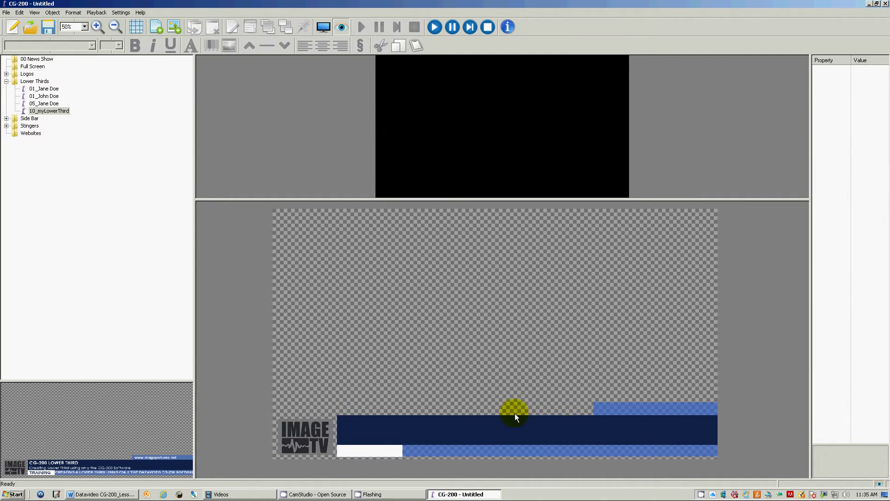
pyautogui.click(312, 436)
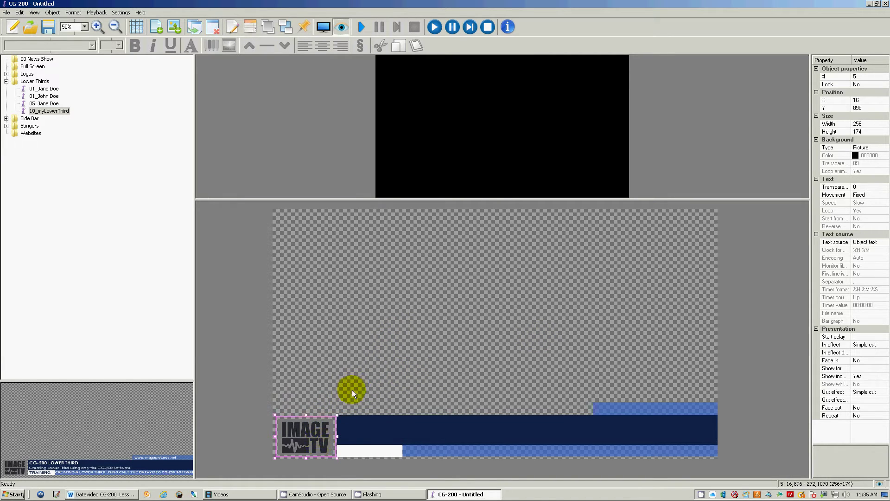
pyautogui.press('Up')
pyautogui.press('Up')
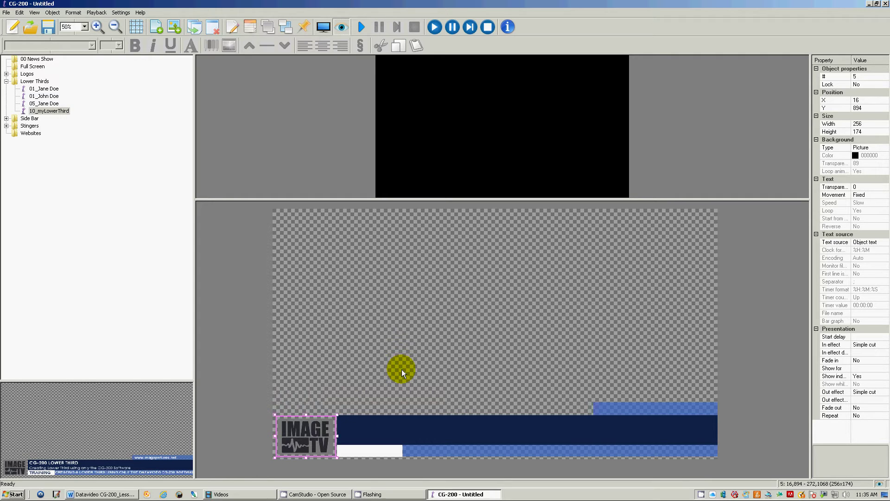
pyautogui.click(394, 338)
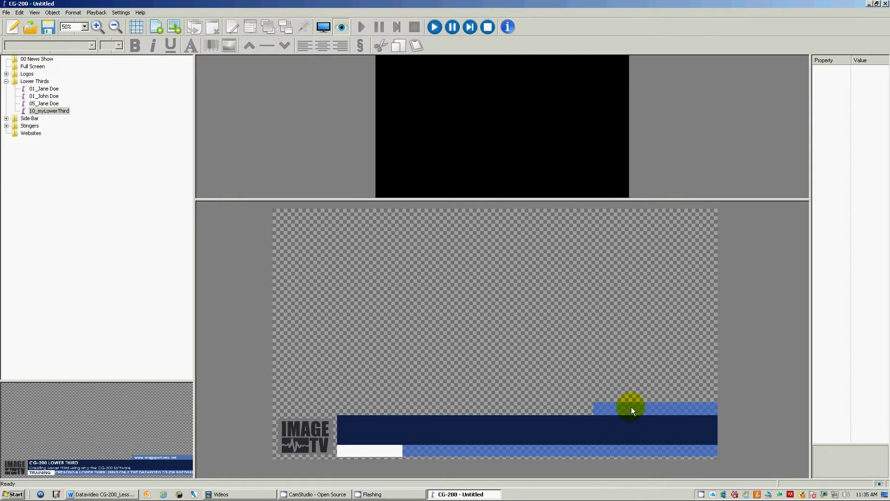
pyautogui.click(366, 429)
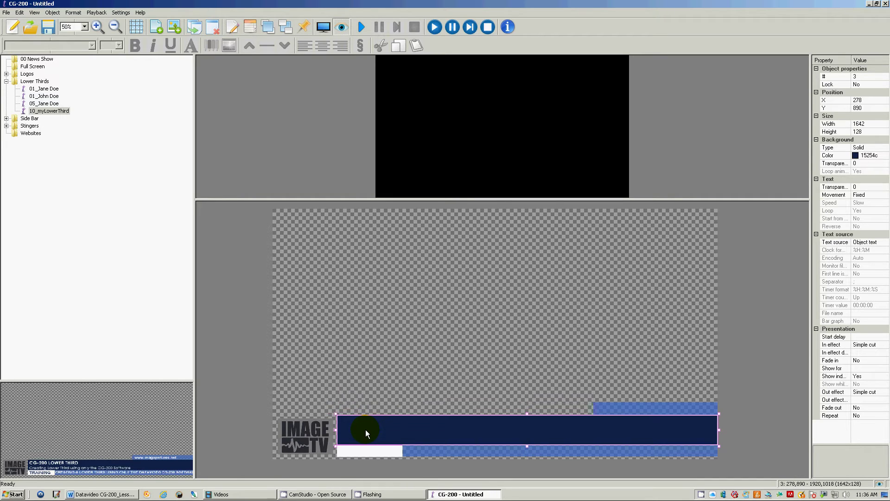
# - Enter 'CG-200 LOWER THIRD' and 'Creating Lower Third using only the CG-200 Software' in the navy bar
pyautogui.rightClick(366, 433)
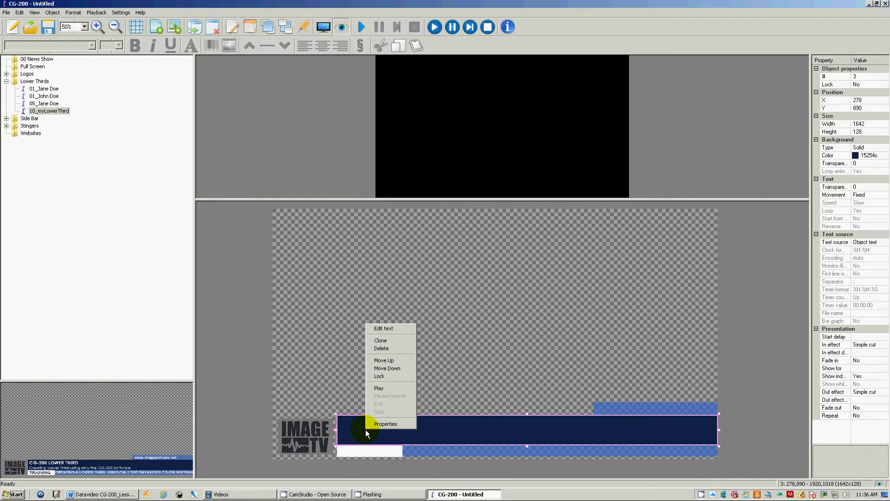
pyautogui.click(392, 328)
pyautogui.click(363, 498)
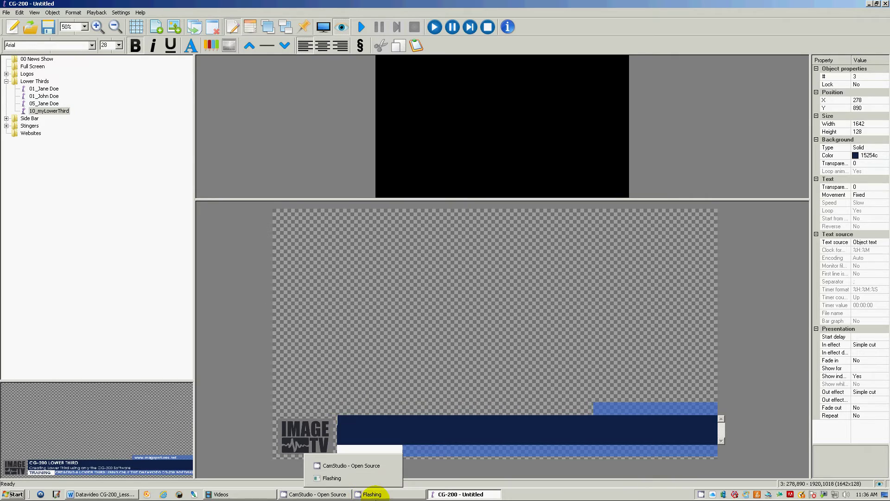
pyautogui.click(518, 53)
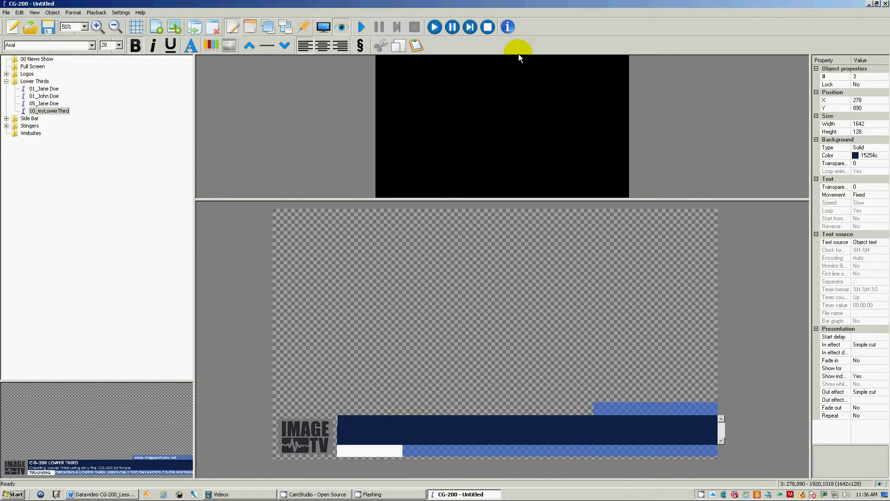
pyautogui.write('CG-200 LOWER THIRD')
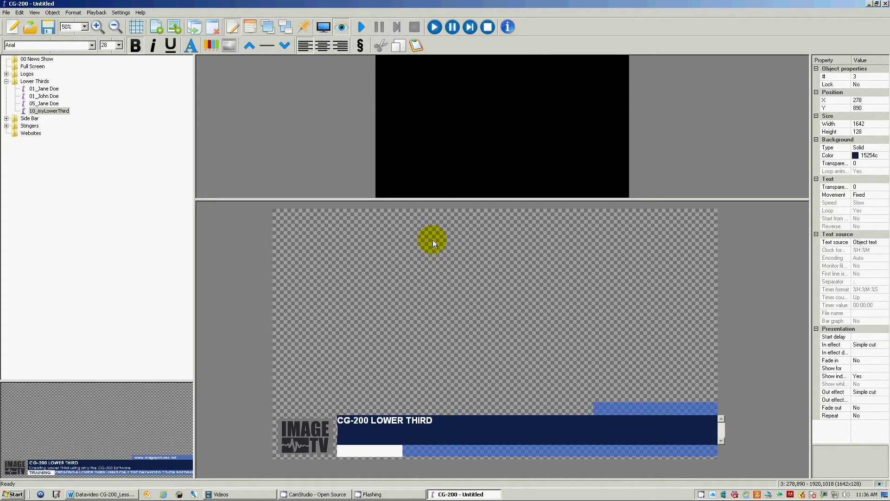
pyautogui.write('Creating Lower Third using only')
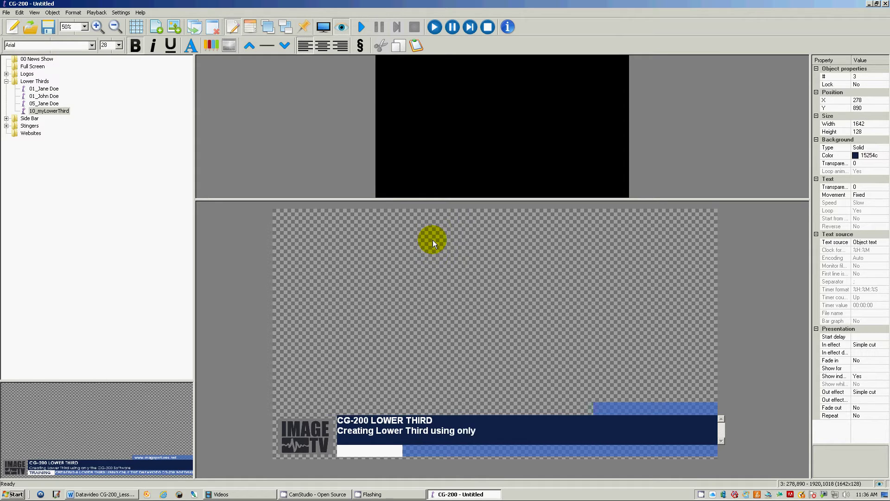
pyautogui.write(' the CG-200 Software')
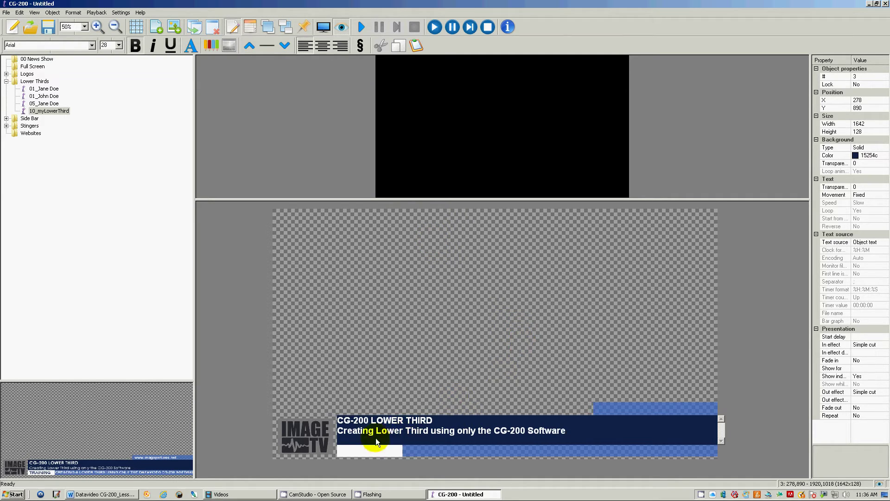
pyautogui.click(503, 330)
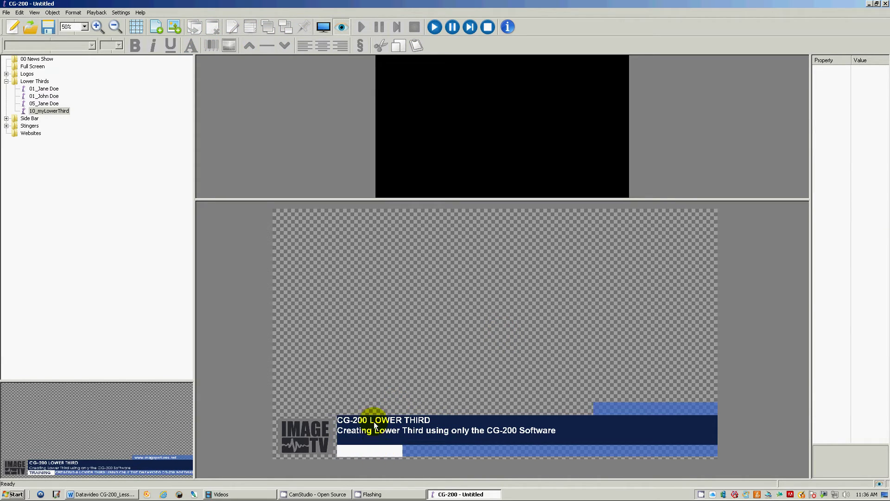
# - Indent the navy bar's text with a paragraph left margin of 20
pyautogui.click(437, 436)
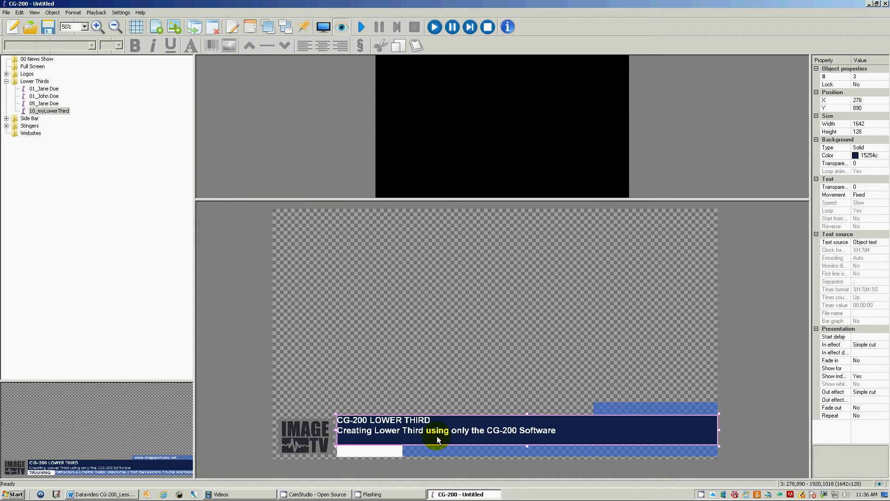
pyautogui.rightClick(450, 430)
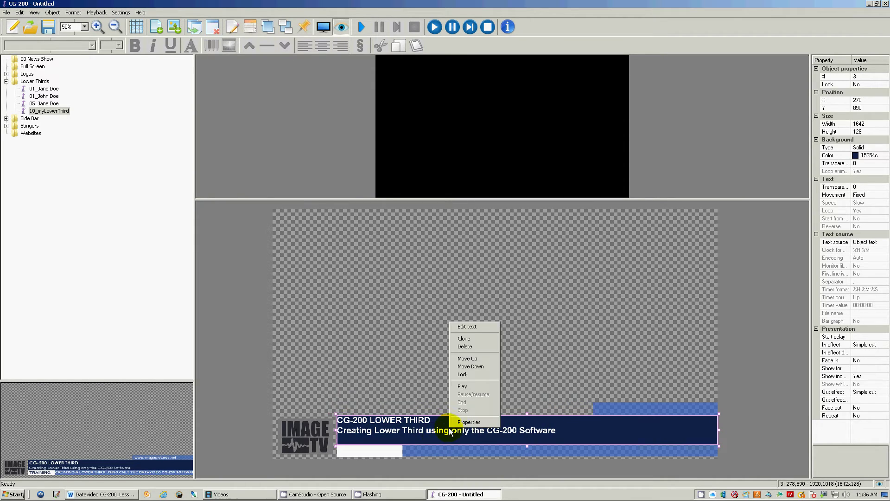
pyautogui.click(470, 327)
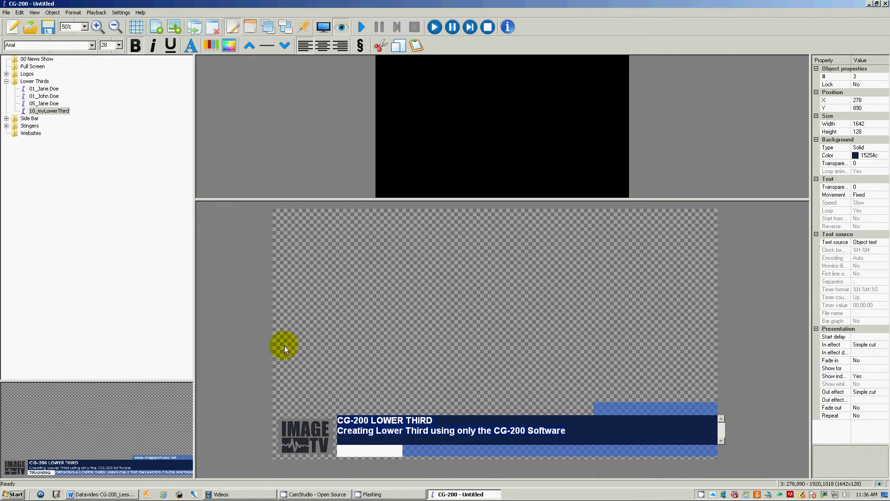
pyautogui.click(361, 47)
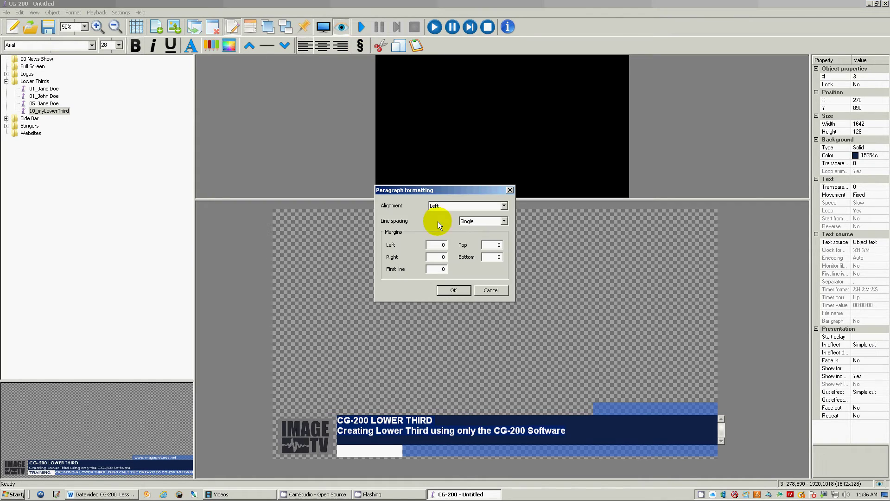
pyautogui.moveTo(433, 190); pyautogui.dragTo(438, 244)
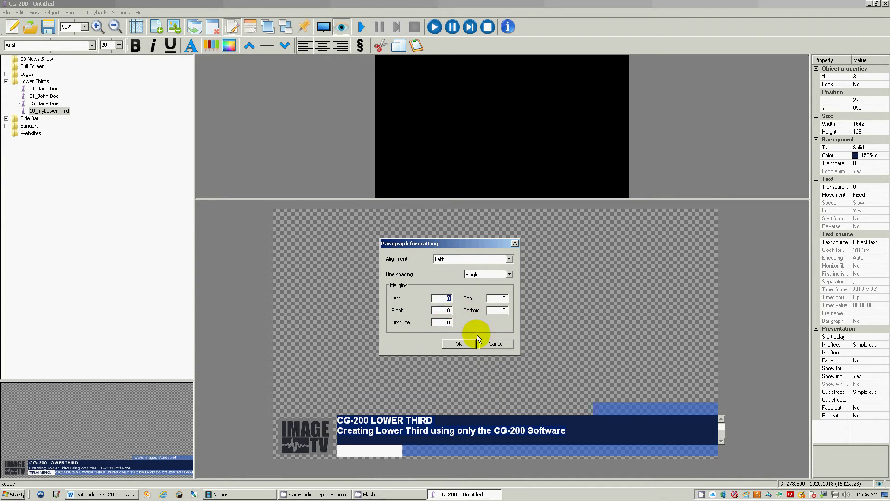
pyautogui.write('20')
pyautogui.press('Tab')
pyautogui.doubleClick(505, 299)
pyautogui.press('Tab')
pyautogui.click(472, 344)
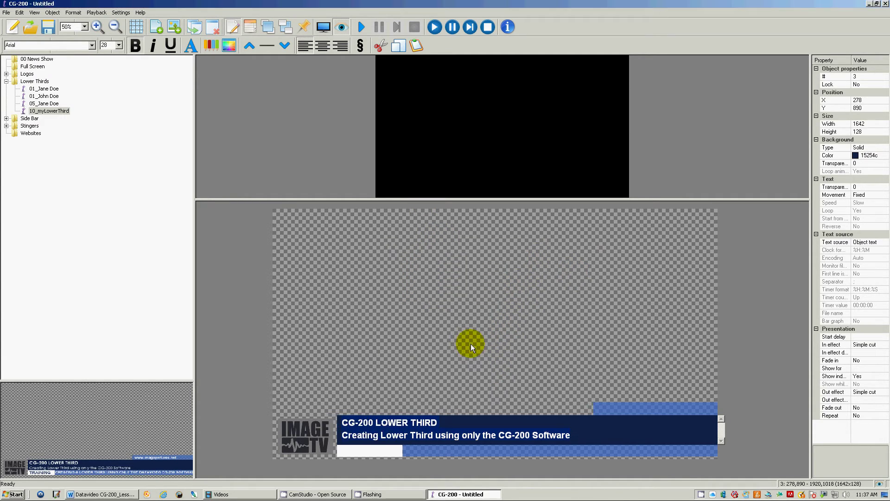
pyautogui.click(435, 331)
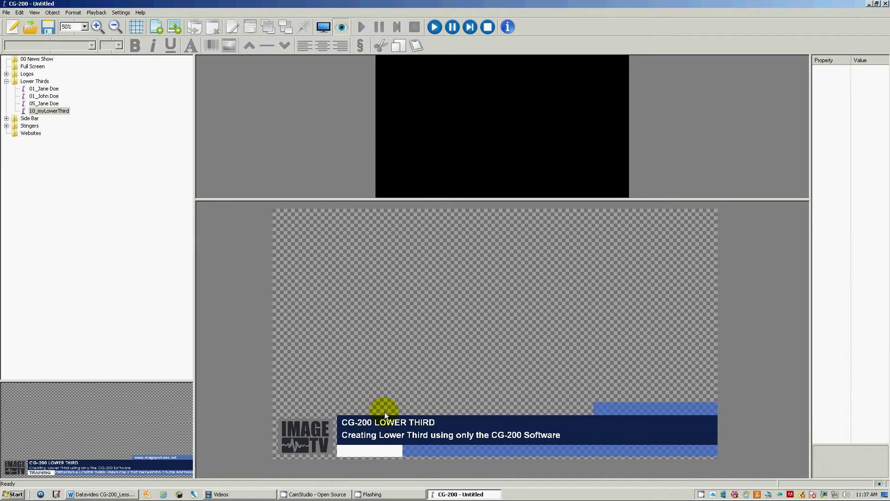
# - Resize the subtitle line to 26 and enlarge the 'CG-200 LOWER THIRD' title to 32
pyautogui.rightClick(406, 434)
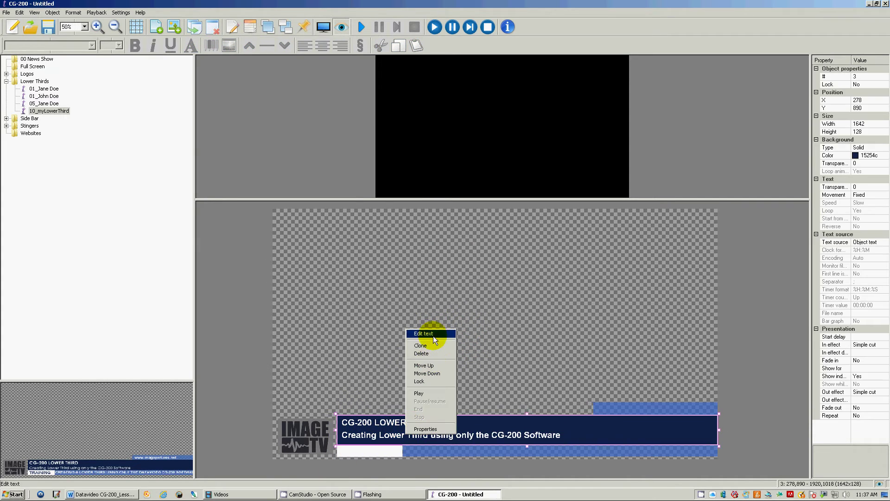
pyautogui.click(433, 334)
pyautogui.moveTo(566, 438); pyautogui.dragTo(342, 440)
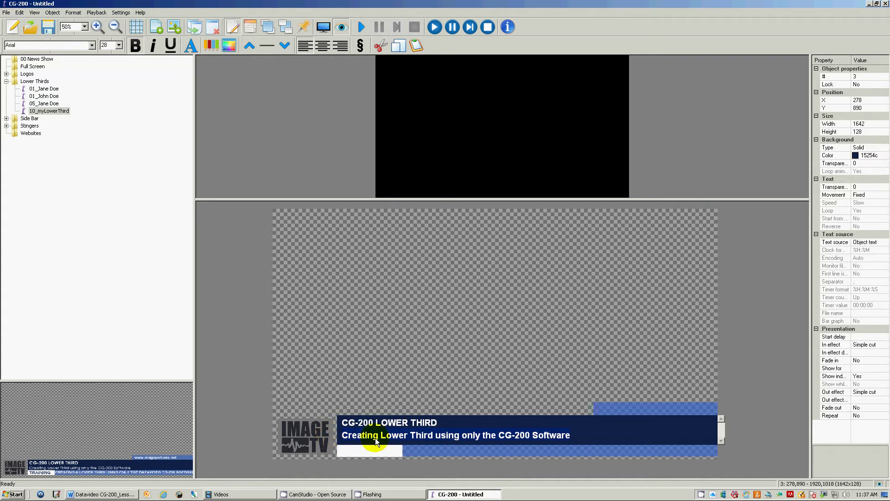
pyautogui.click(119, 48)
pyautogui.write('26')
pyautogui.press('Return')
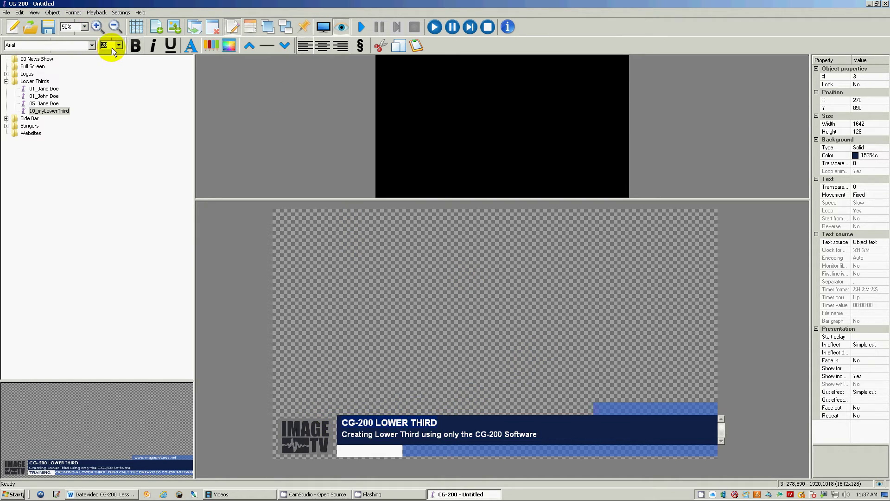
pyautogui.press('Return')
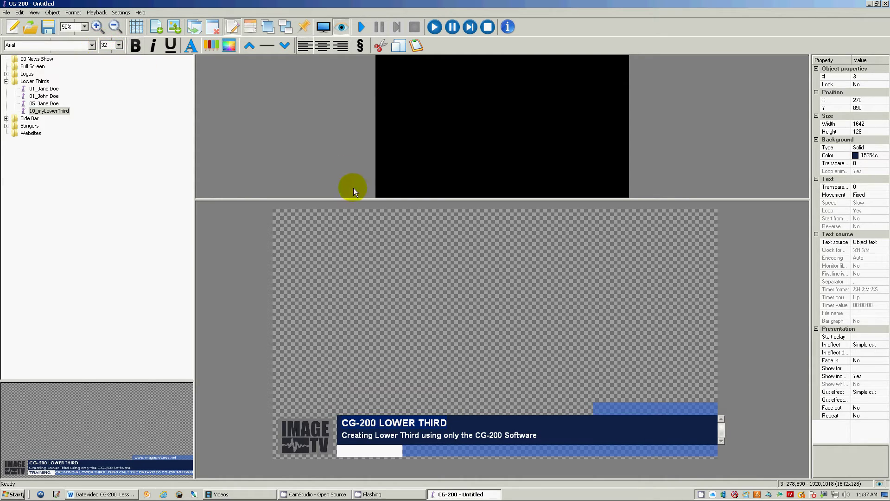
pyautogui.click(377, 255)
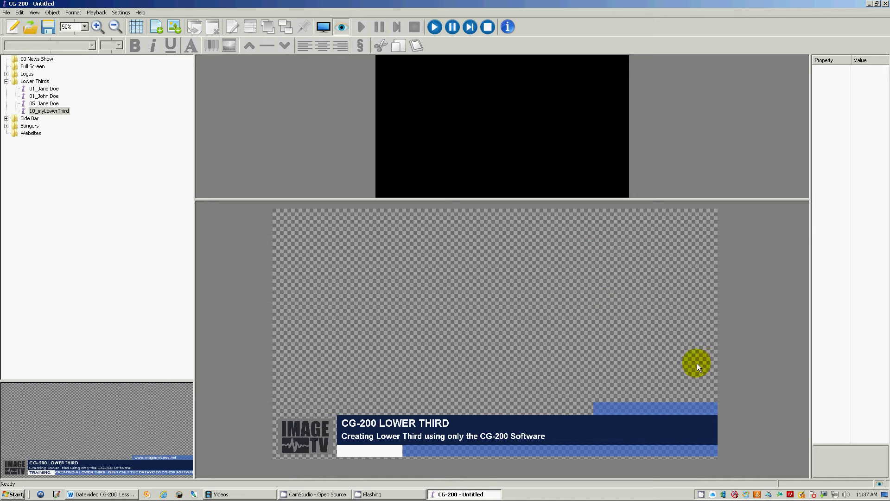
pyautogui.click(611, 406)
pyautogui.rightClick(625, 406)
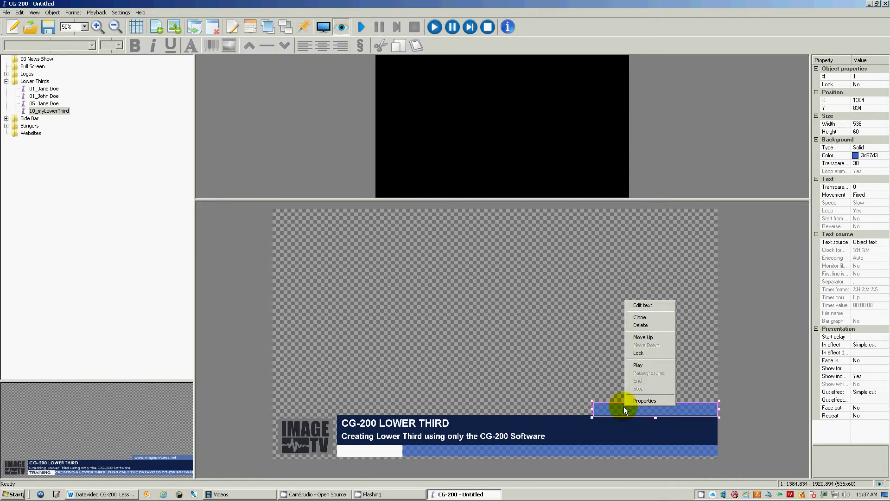
pyautogui.click(644, 306)
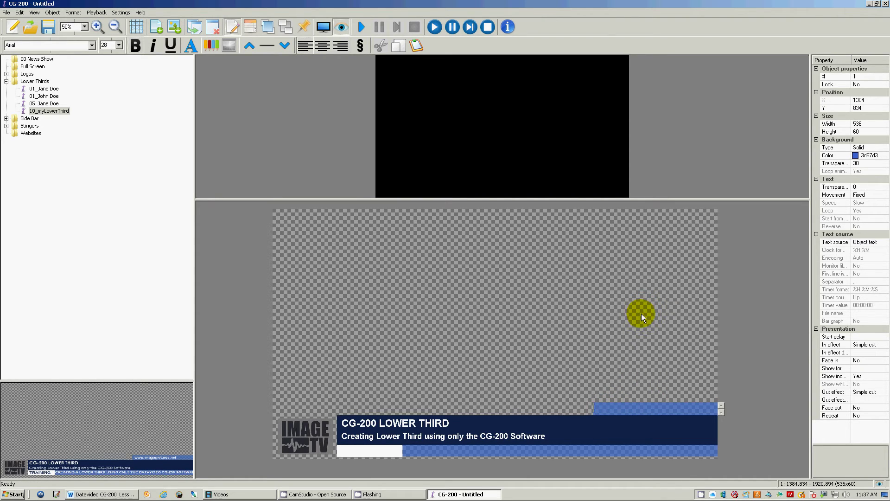
pyautogui.write('www.imagepicture')
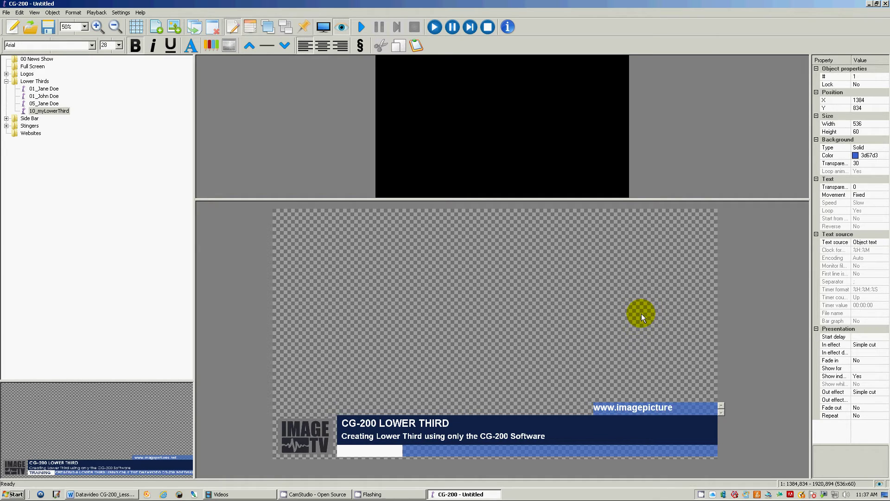
pyautogui.write('s.net')
pyautogui.click(715, 235)
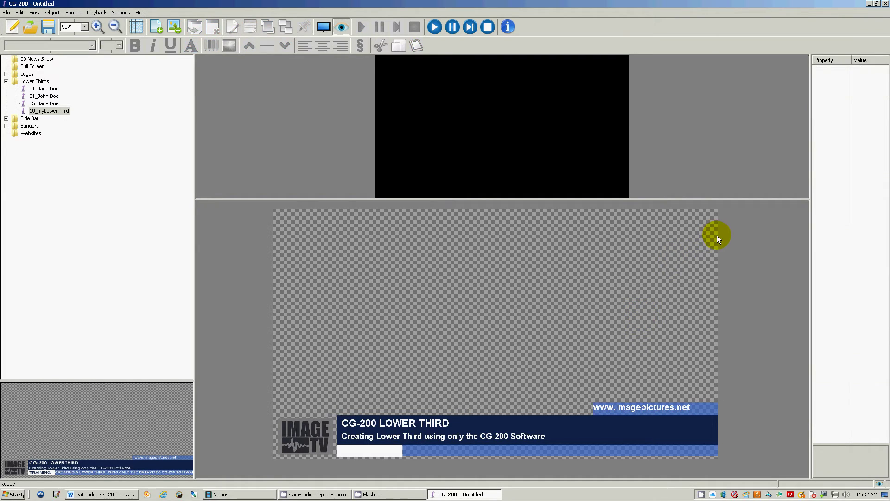
# - Give the URL text a left margin of 20 and a top margin of 15
pyautogui.click(615, 408)
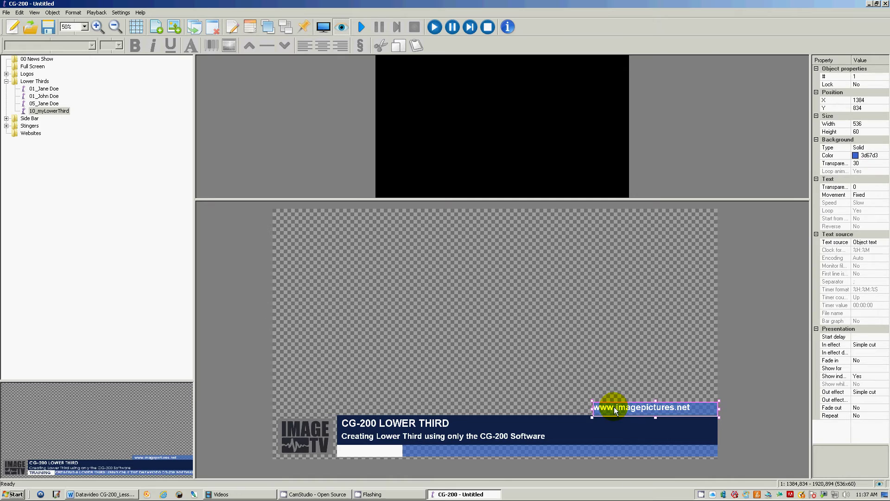
pyautogui.rightClick(614, 410)
pyautogui.click(645, 304)
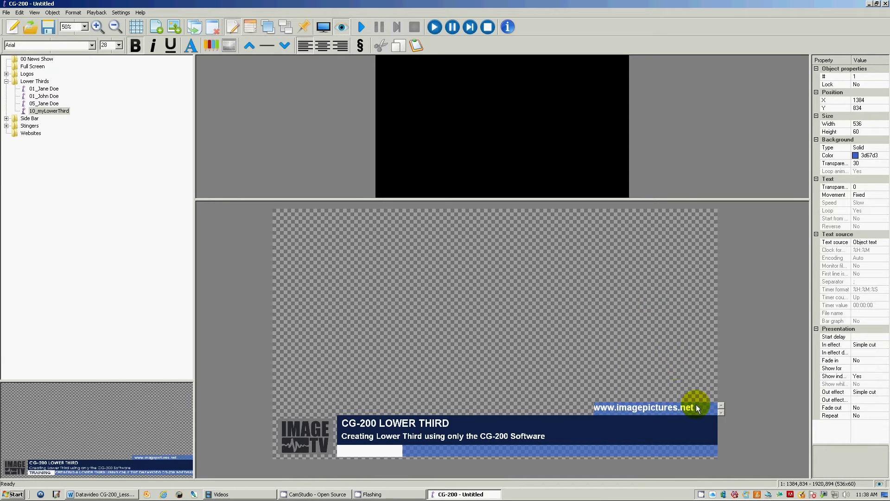
pyautogui.moveTo(700, 408); pyautogui.dragTo(564, 408)
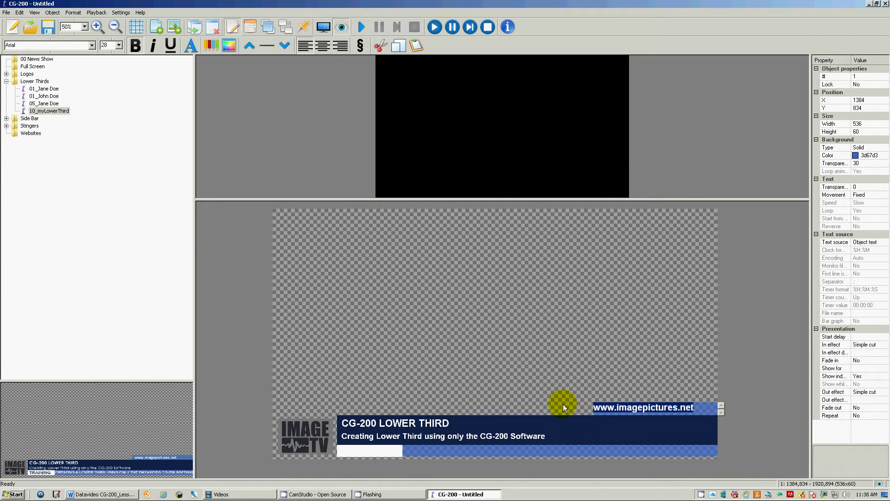
pyautogui.click(360, 46)
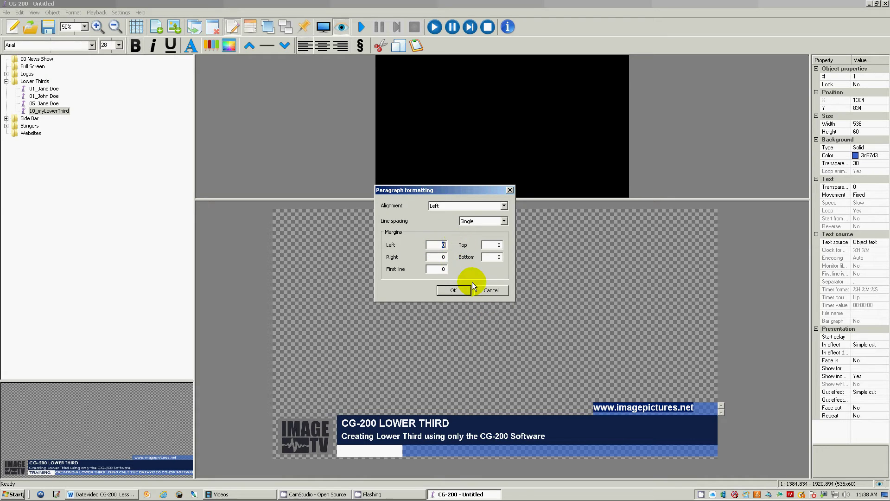
pyautogui.write('20')
pyautogui.press('Tab')
pyautogui.write('15')
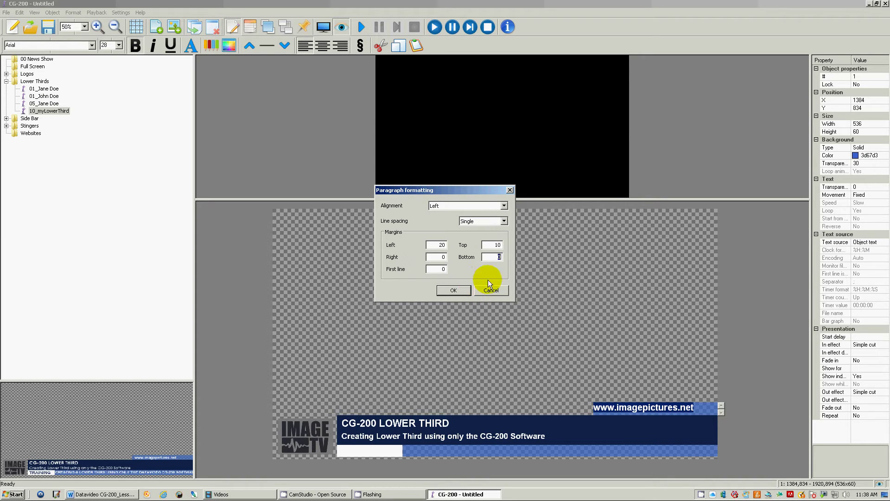
pyautogui.click(459, 290)
pyautogui.click(482, 284)
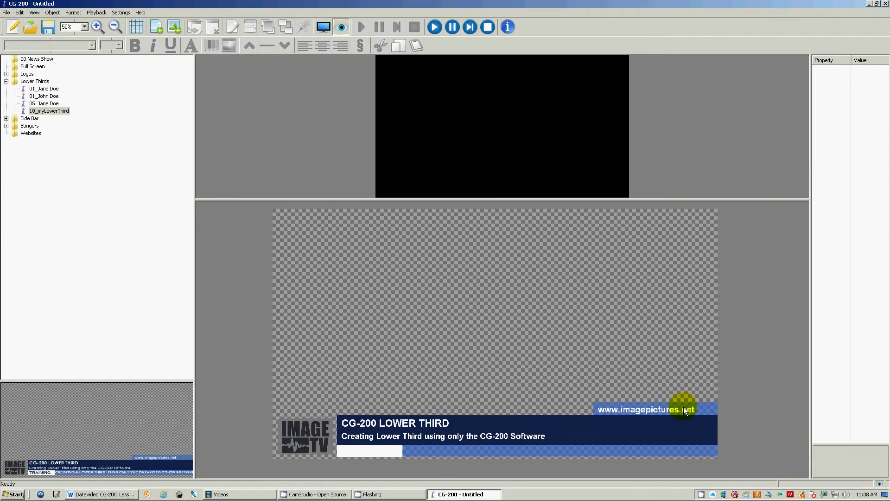
# - Readjust the URL's paragraph margins to left 20 and top 6
pyautogui.click(630, 408)
pyautogui.rightClick(630, 408)
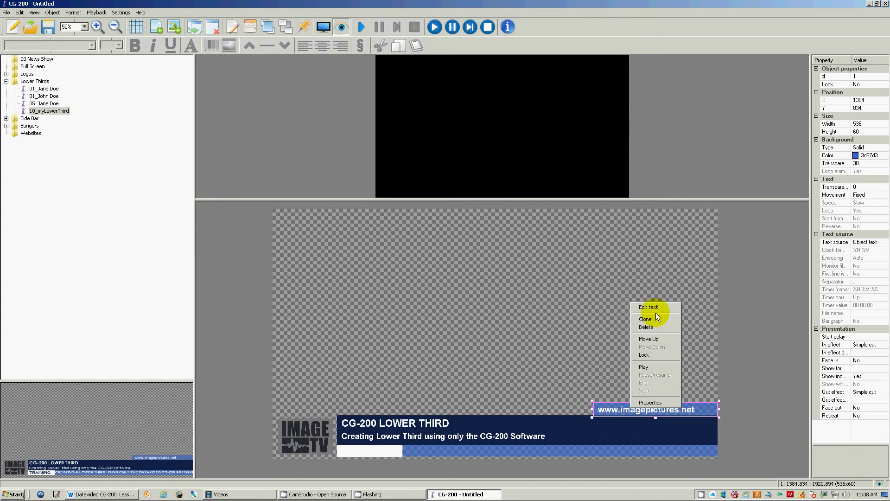
pyautogui.click(655, 308)
pyautogui.moveTo(700, 409); pyautogui.dragTo(540, 405)
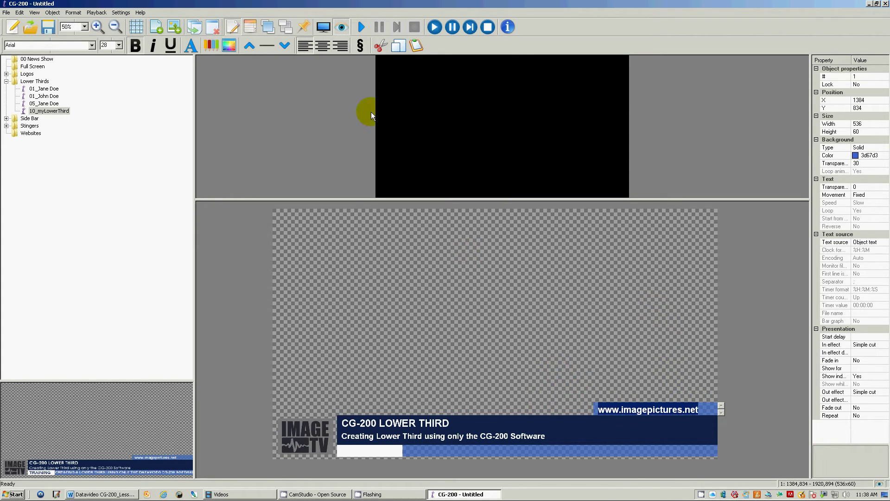
pyautogui.click(366, 49)
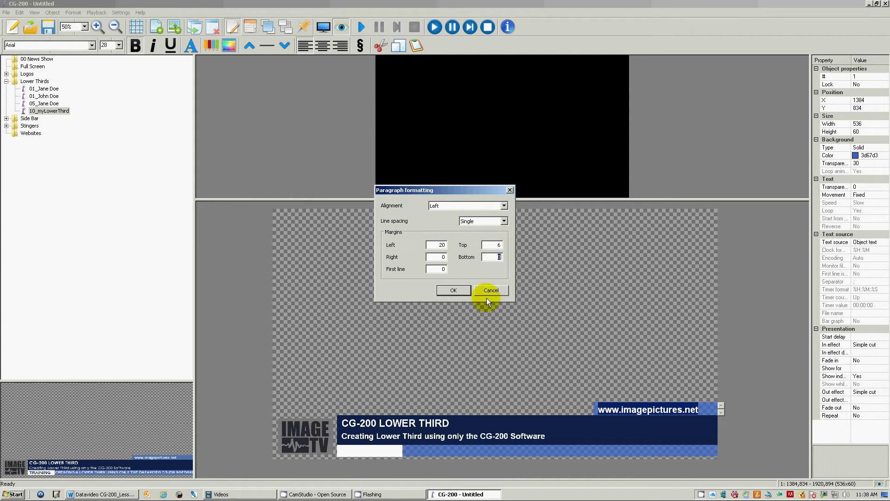
pyautogui.click(454, 291)
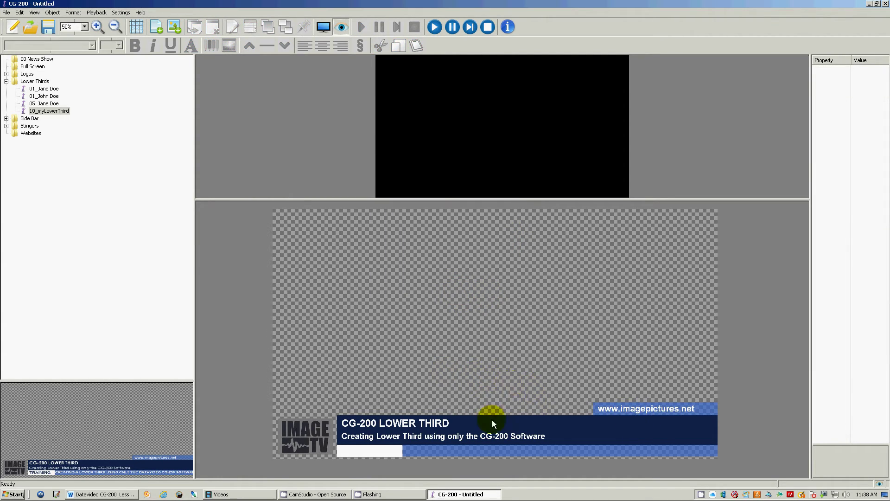
# - Enter TRAINING in the white bar and colour it black
pyautogui.click(376, 452)
pyautogui.rightClick(375, 453)
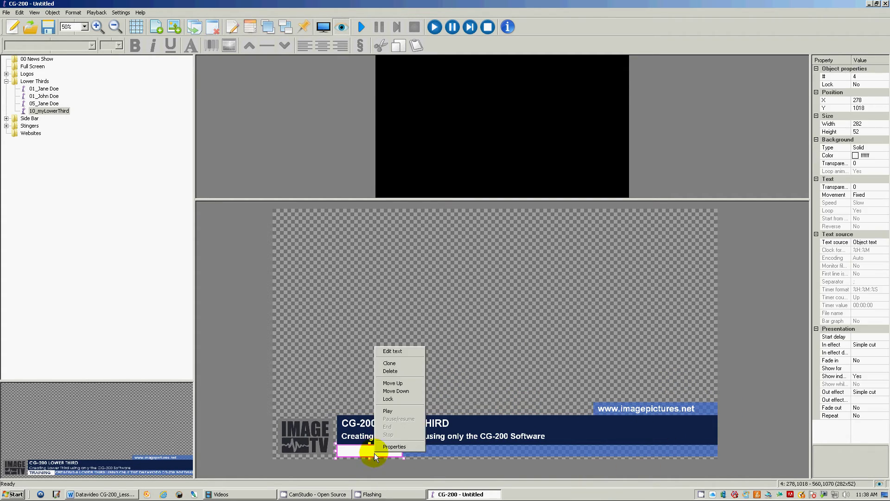
pyautogui.click(403, 353)
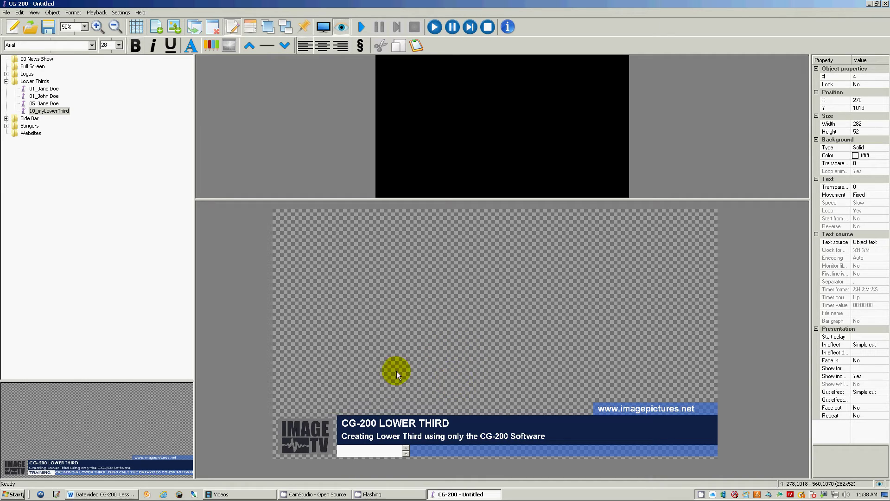
pyautogui.moveTo(380, 449); pyautogui.dragTo(318, 443)
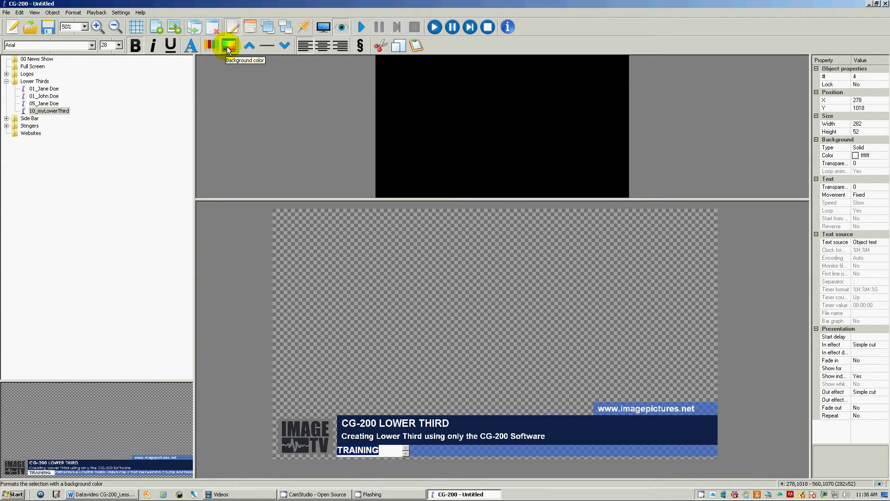
pyautogui.click(208, 46)
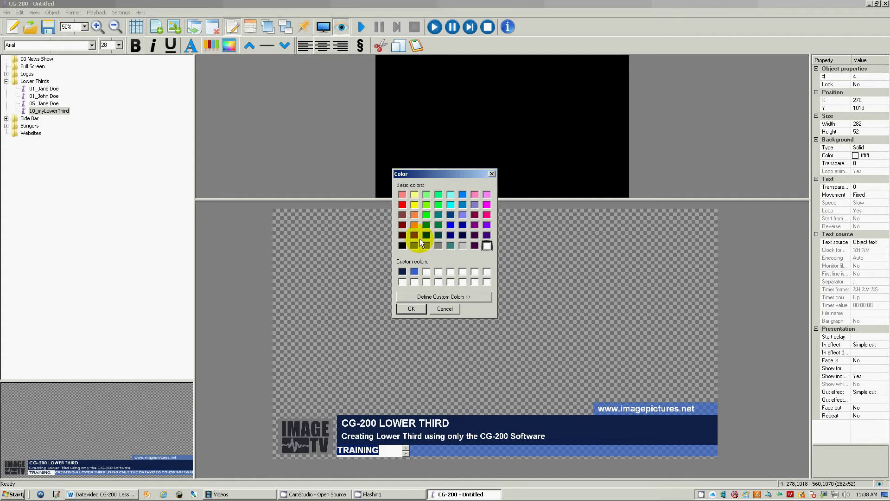
pyautogui.click(402, 245)
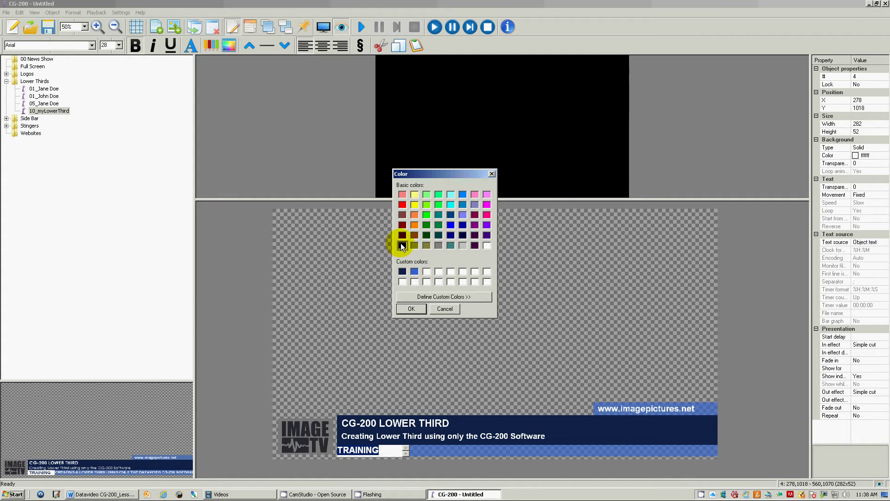
pyautogui.click(411, 309)
pyautogui.click(416, 308)
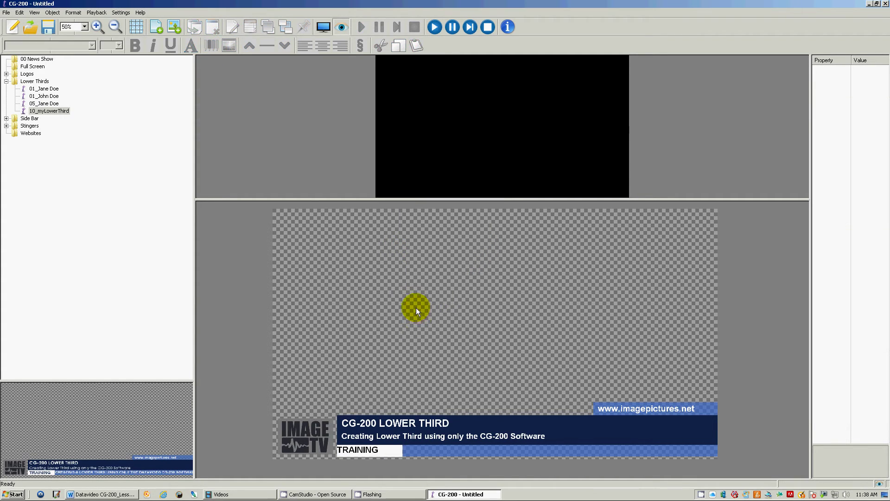
# - Recolour the TRAINING text with the first custom colour
pyautogui.click(373, 454)
pyautogui.rightClick(373, 452)
pyautogui.click(392, 343)
pyautogui.doubleClick(351, 452)
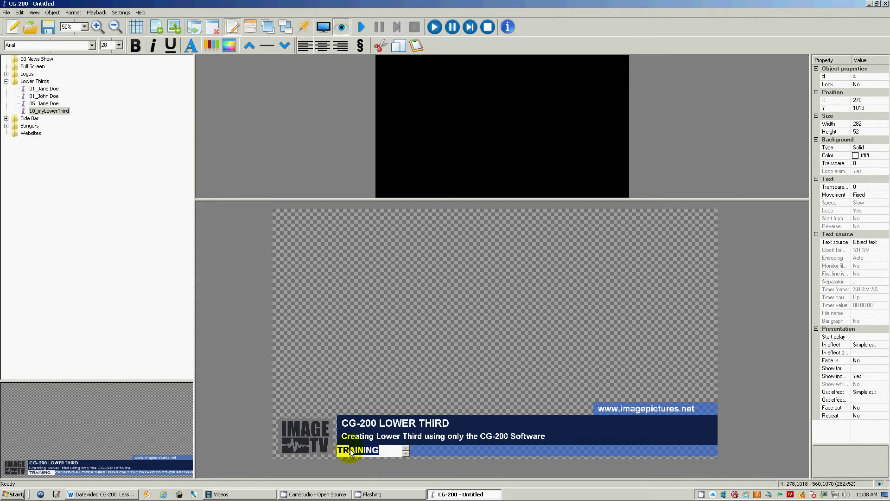
pyautogui.click(210, 45)
pyautogui.click(402, 271)
pyautogui.click(408, 309)
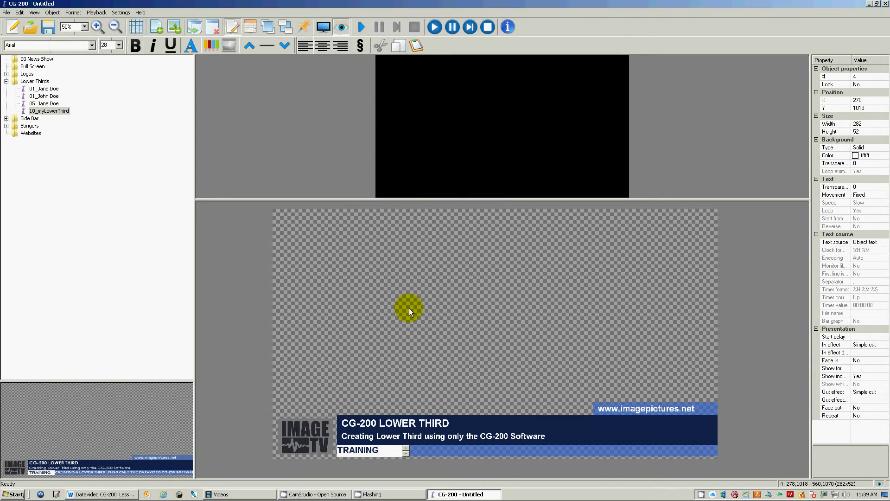
pyautogui.click(409, 307)
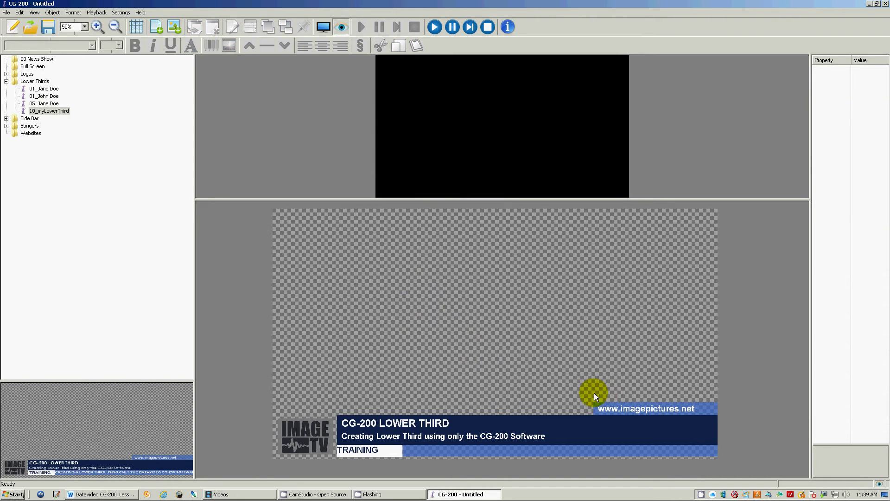
# - Indent the word TRAINING with a paragraph left margin of 20
pyautogui.click(382, 452)
pyautogui.rightClick(384, 452)
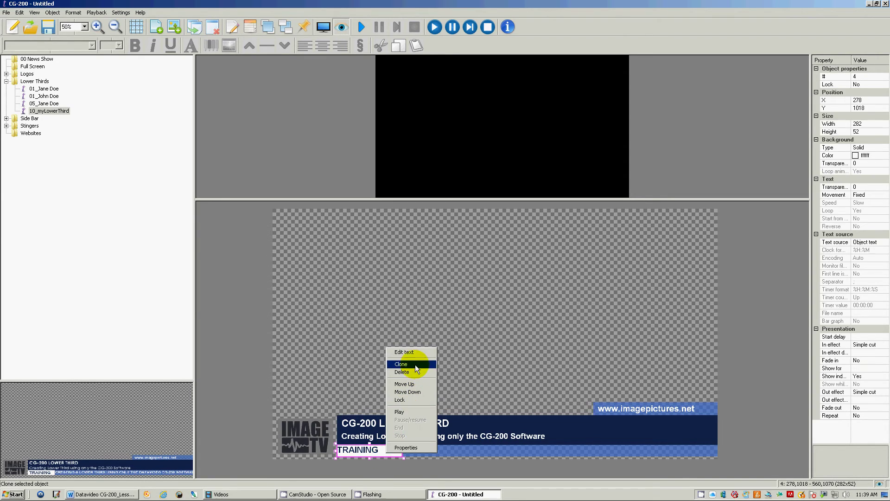
pyautogui.click(414, 352)
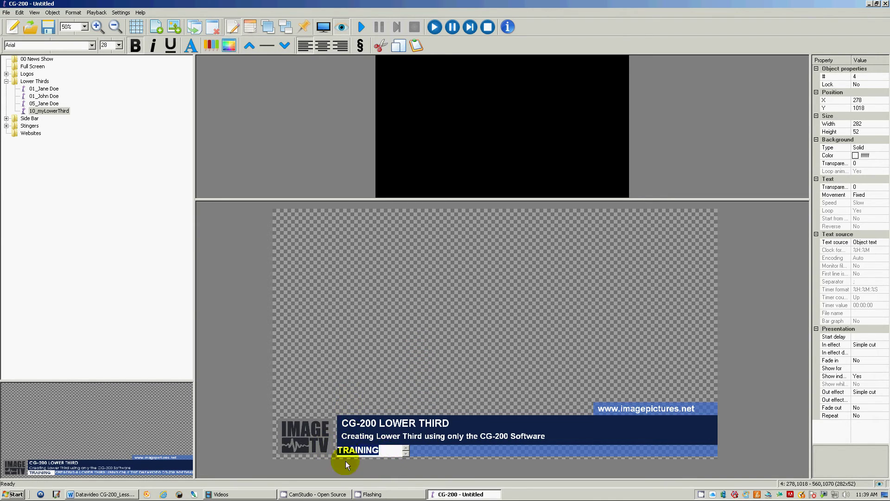
pyautogui.click(361, 45)
pyautogui.doubleClick(441, 246)
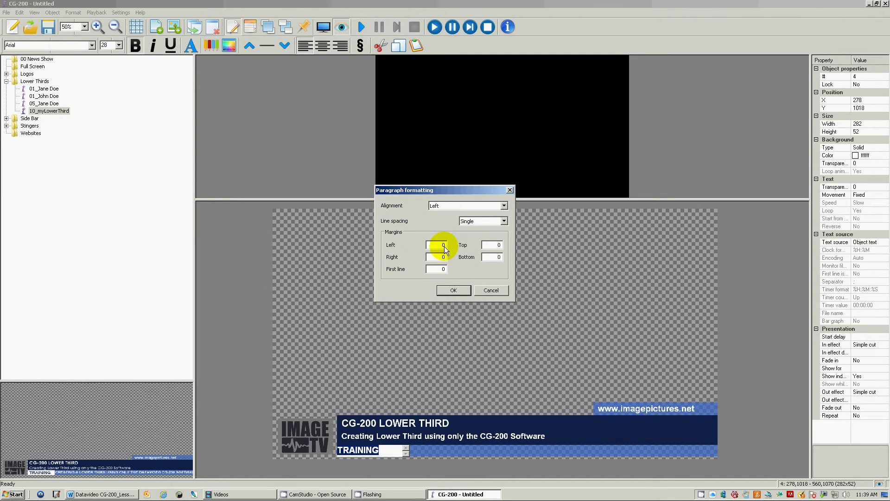
pyautogui.write('20')
pyautogui.press('Tab')
pyautogui.click(455, 290)
pyautogui.click(456, 293)
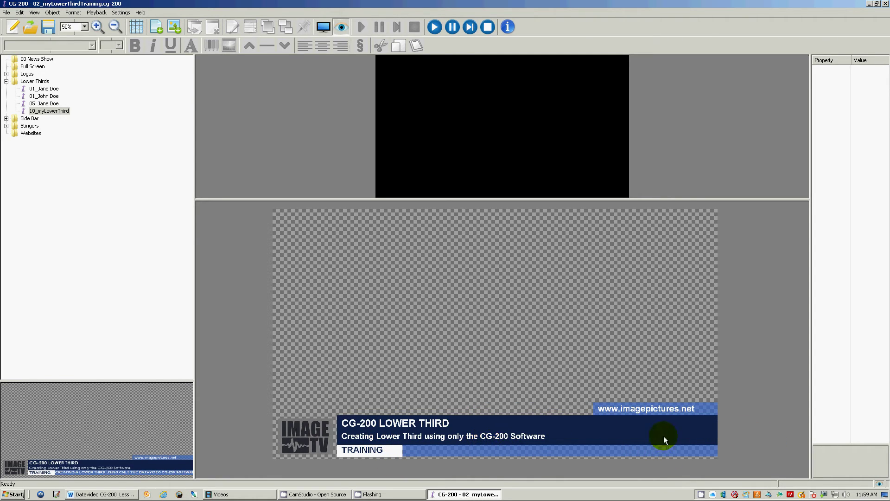
pyautogui.click(491, 449)
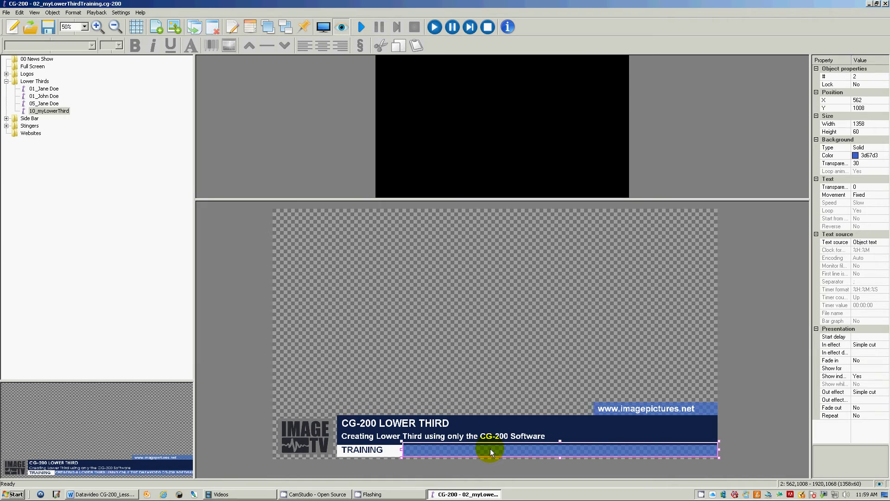
pyautogui.rightClick(491, 451)
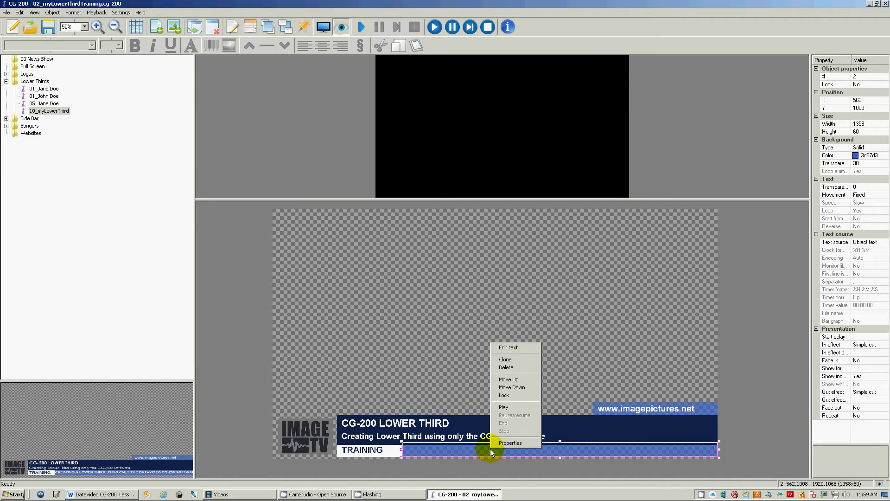
pyautogui.click(507, 348)
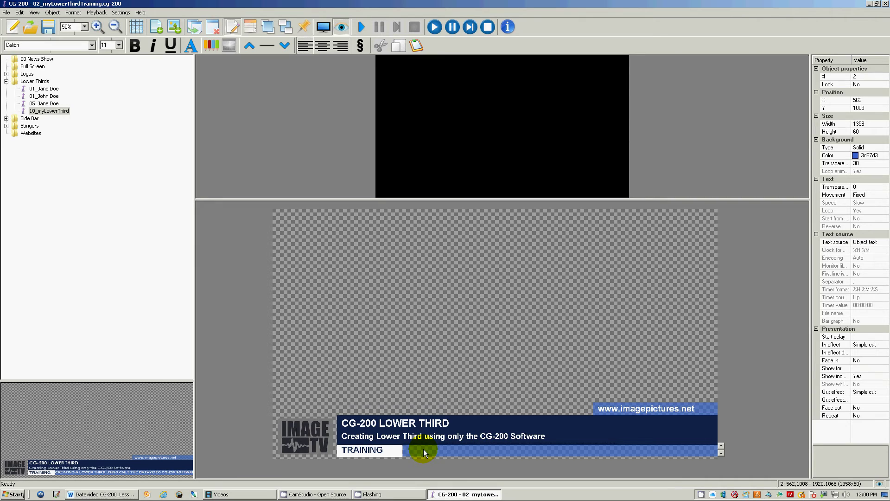
pyautogui.click(568, 333)
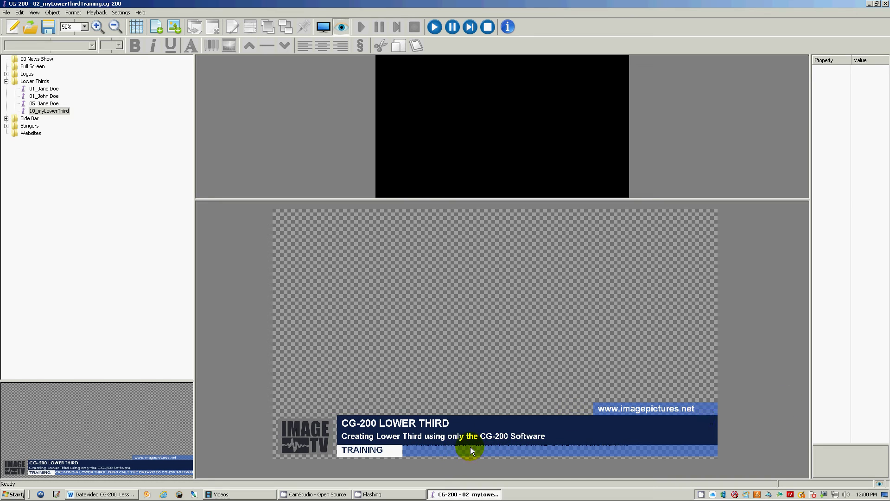
# - Put the blue ticker strip into text editing to reveal its sentence
pyautogui.click(457, 453)
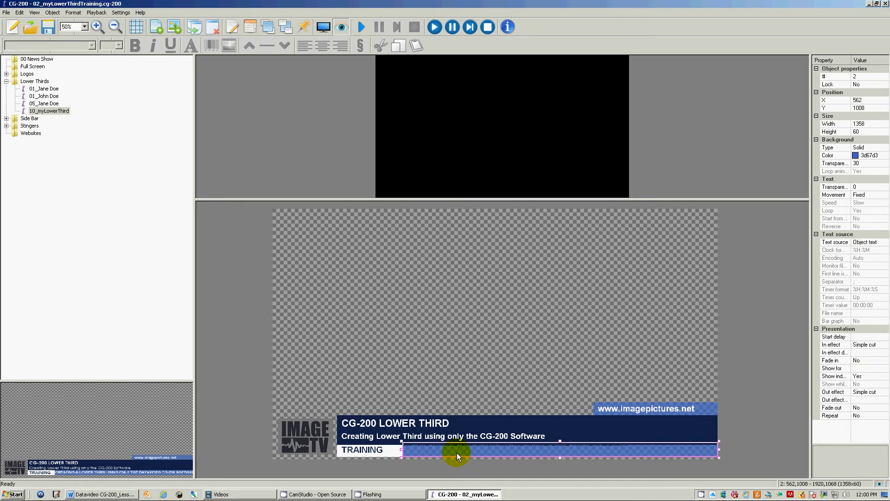
pyautogui.rightClick(457, 453)
pyautogui.click(481, 354)
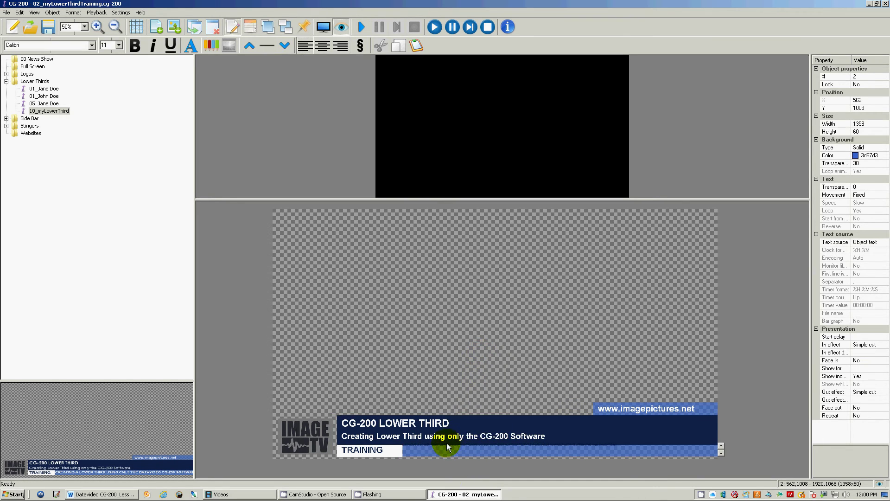
pyautogui.click(430, 425)
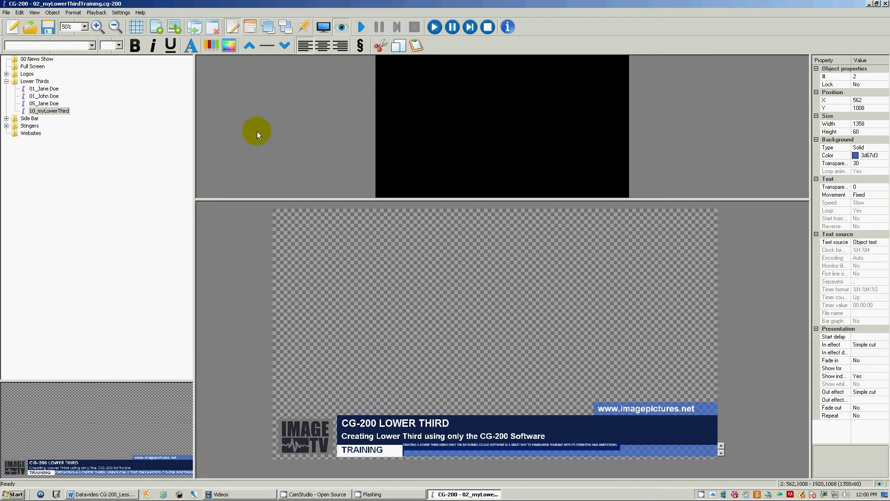
# - Set the ticker text's font to Arial Regular, size 20
pyautogui.click(190, 46)
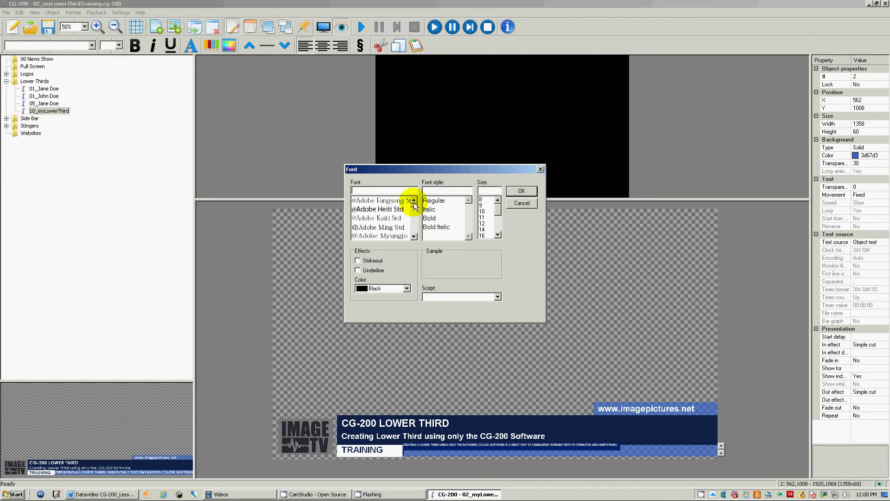
pyautogui.scroll(-10, 413, 211)
pyautogui.scroll(3, 413, 213)
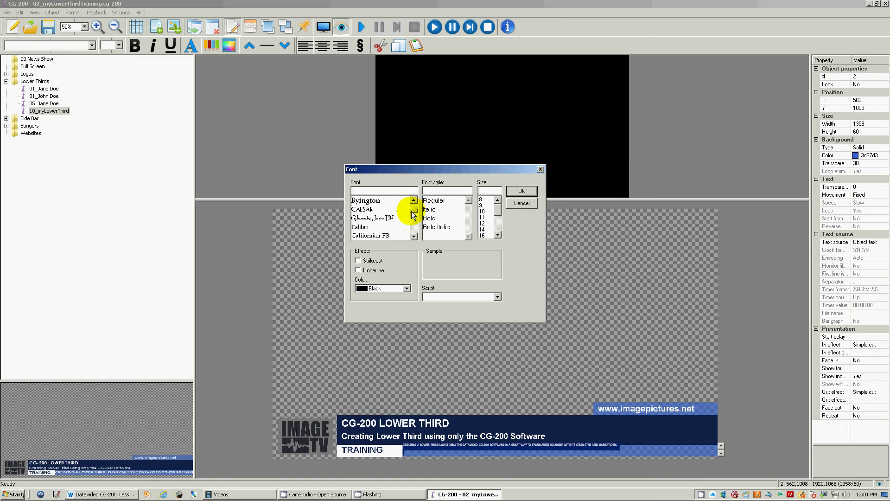
pyautogui.write('a')
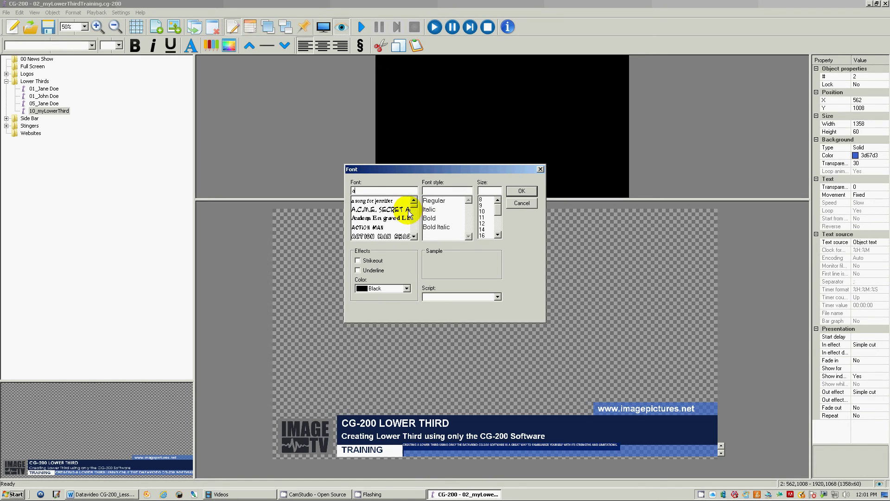
pyautogui.scroll(-5, 414, 234)
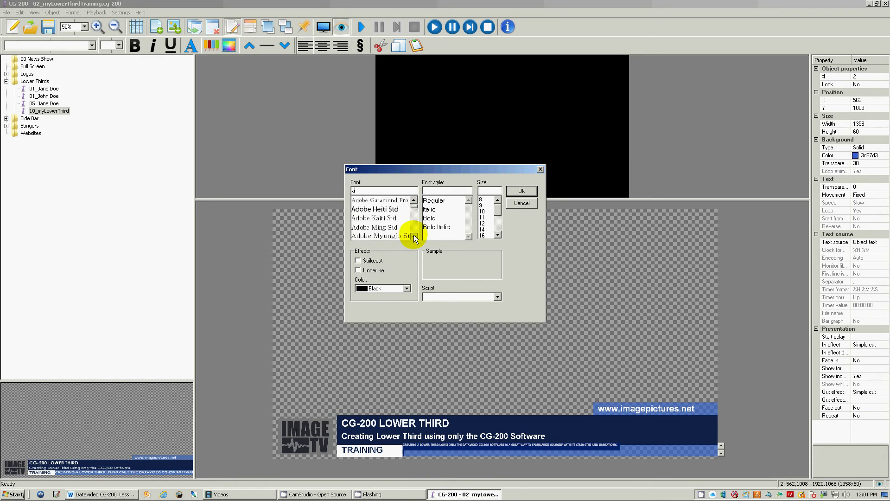
pyautogui.scroll(-4, 414, 236)
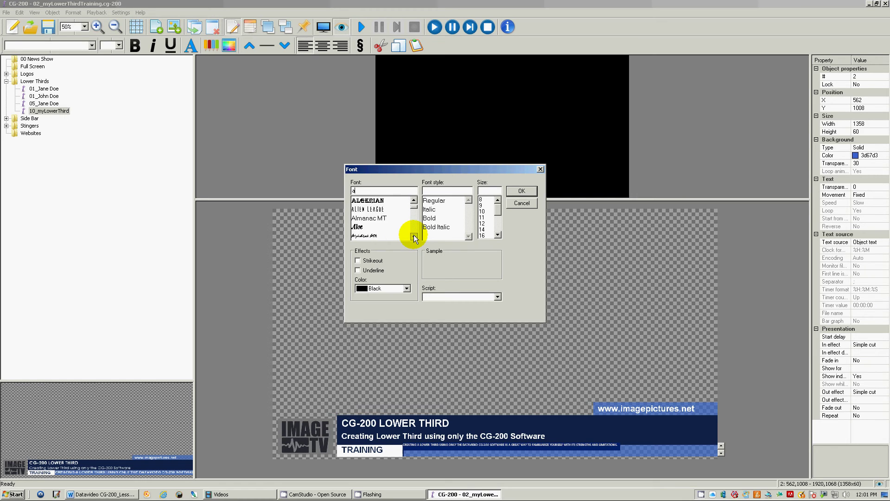
pyautogui.scroll(-5, 415, 238)
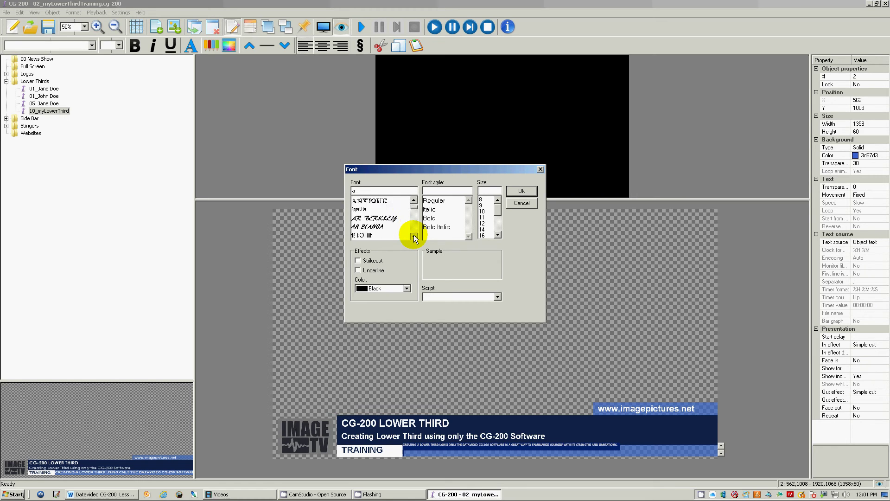
pyautogui.scroll(-5, 414, 234)
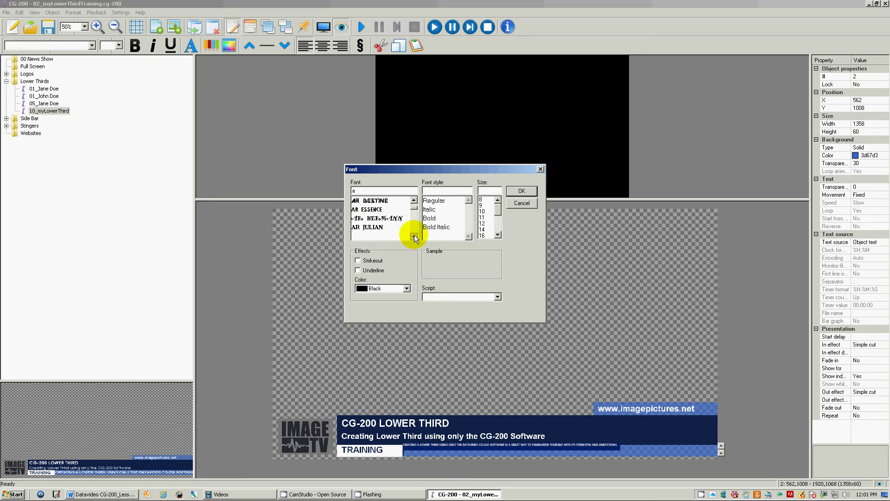
pyautogui.click(376, 220)
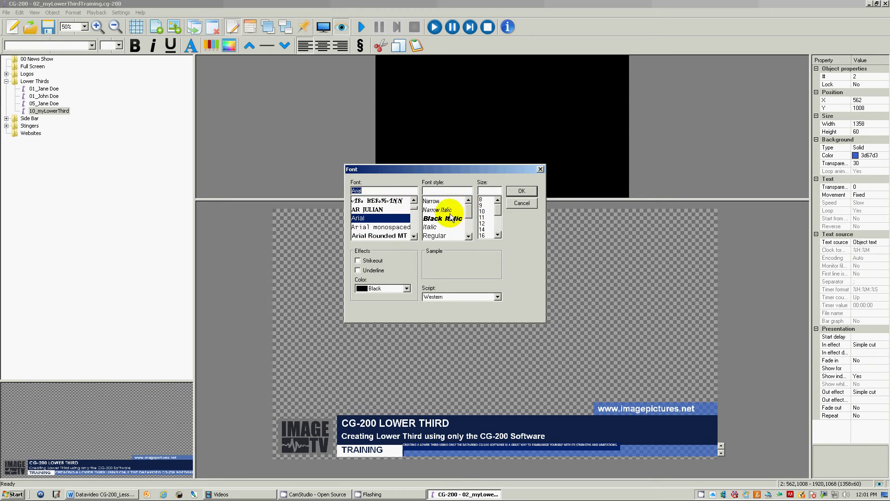
pyautogui.click(444, 237)
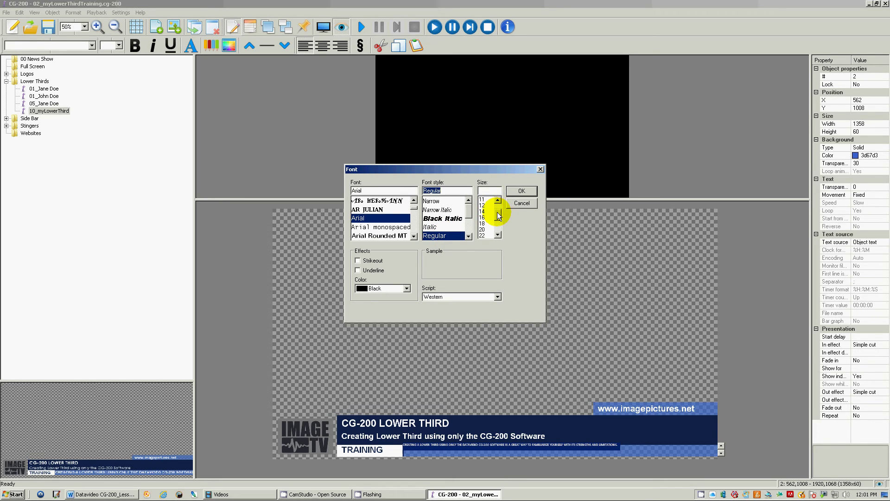
pyautogui.scroll(-1, 499, 211)
pyautogui.click(484, 230)
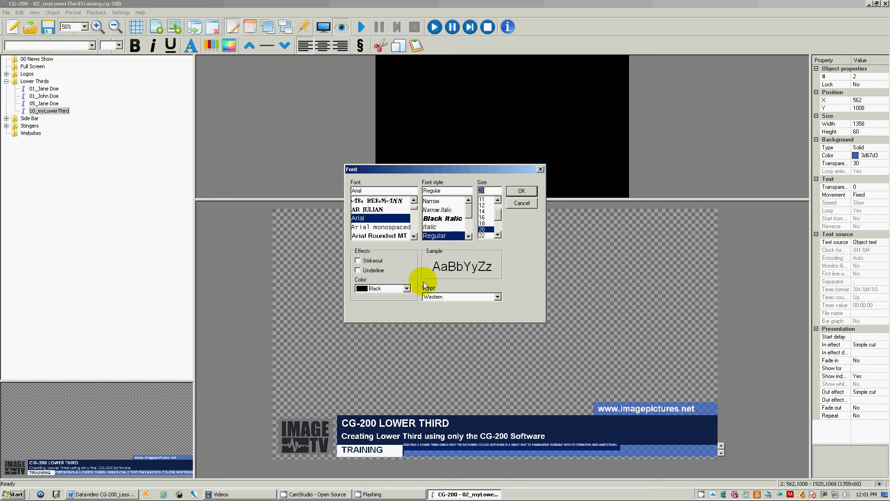
pyautogui.click(525, 205)
pyautogui.click(510, 308)
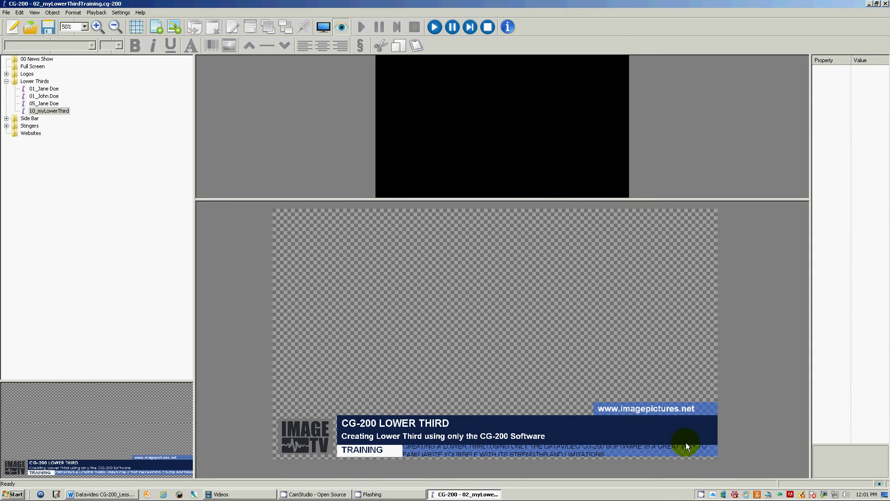
# - Restyle the ticker text to White, Bold Arial at size 22 in the Font dialog
pyautogui.click(597, 451)
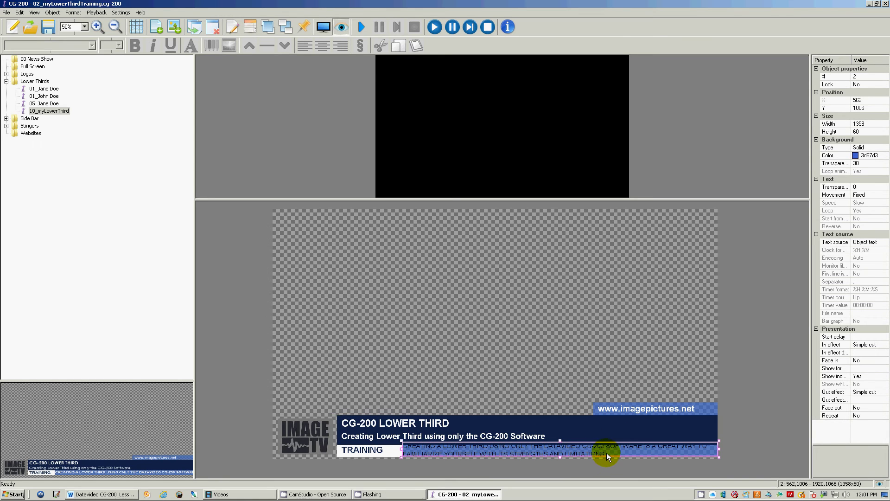
pyautogui.rightClick(607, 452)
pyautogui.click(617, 412)
pyautogui.doubleClick(605, 452)
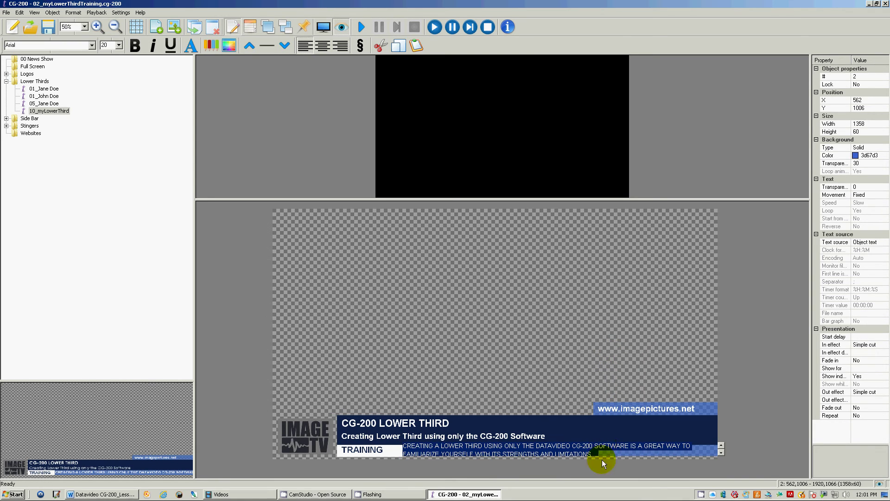
pyautogui.click(195, 49)
pyautogui.click(407, 288)
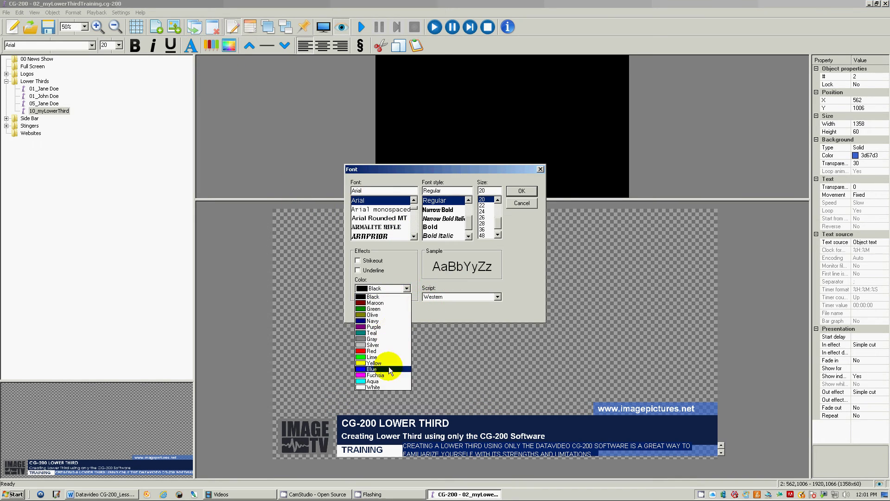
pyautogui.click(382, 384)
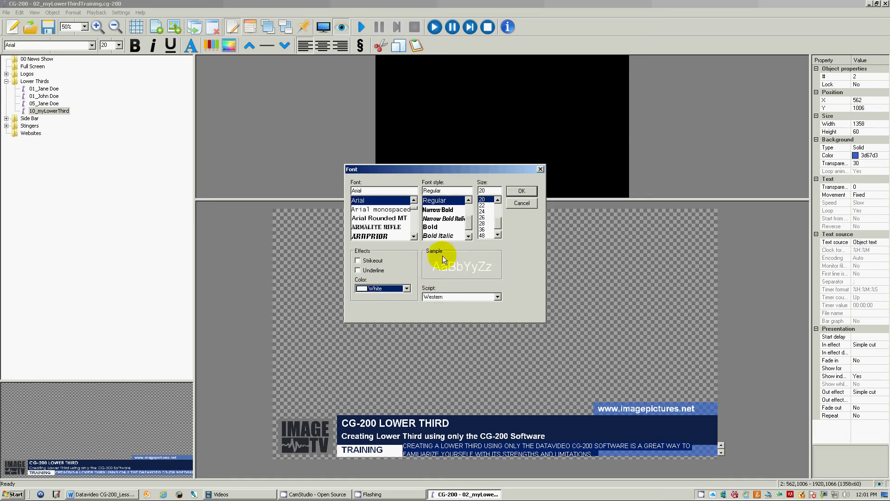
pyautogui.click(436, 228)
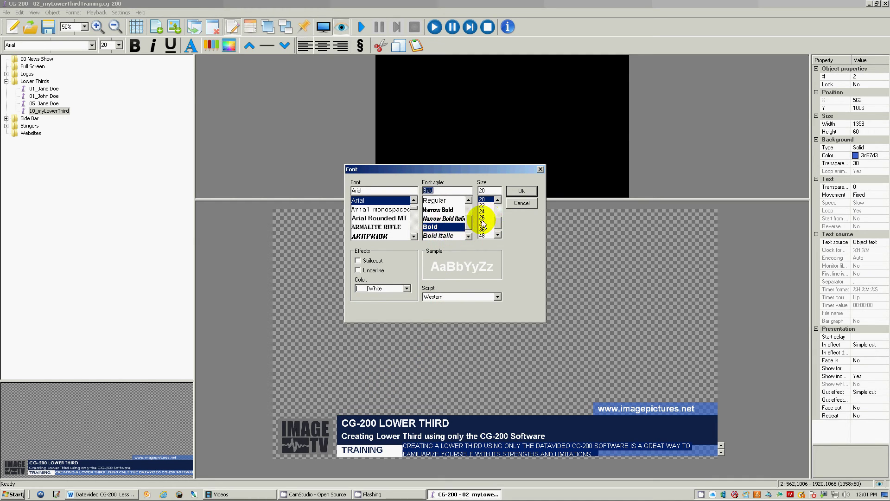
pyautogui.click(482, 206)
pyautogui.click(516, 193)
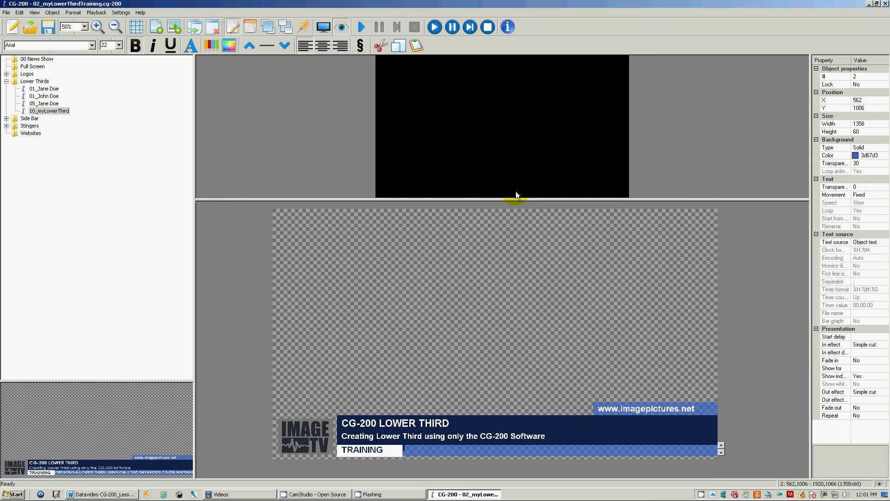
pyautogui.click(478, 308)
# - Set the ticker strip's Movement to Horizontal scroll at Fast speed with Loop left on Yes
pyautogui.click(466, 450)
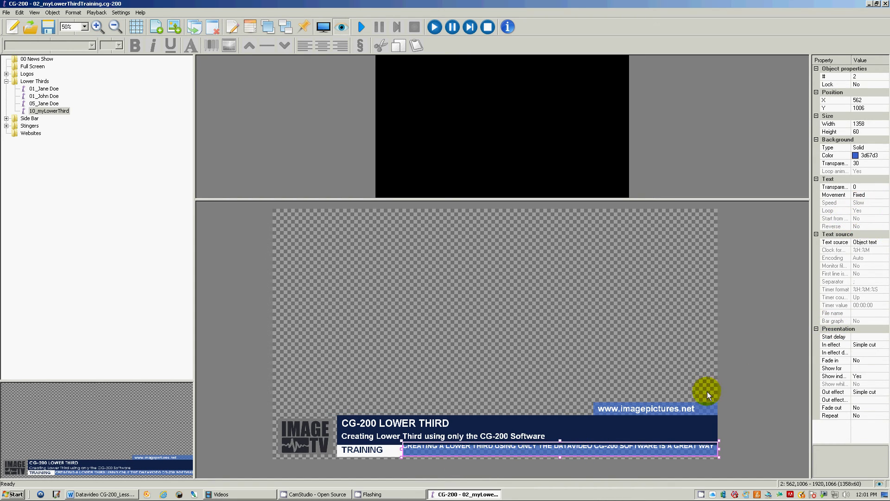
pyautogui.moveTo(810, 190); pyautogui.dragTo(780, 189)
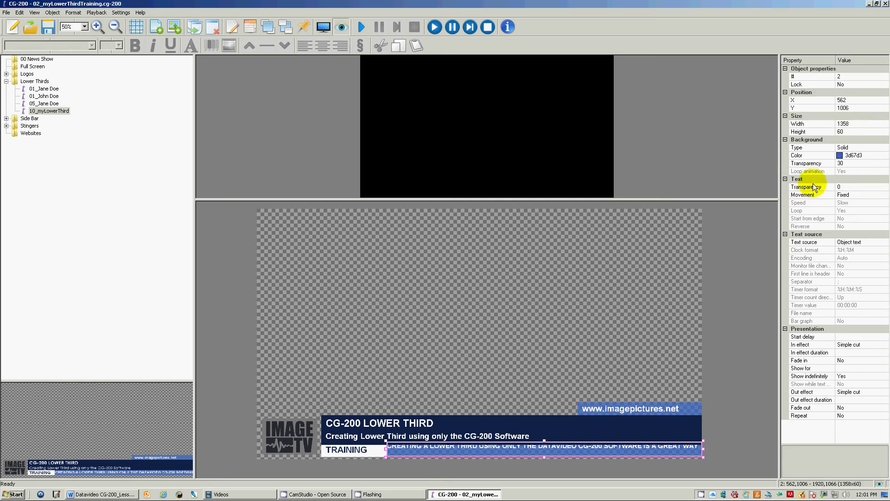
pyautogui.click(872, 195)
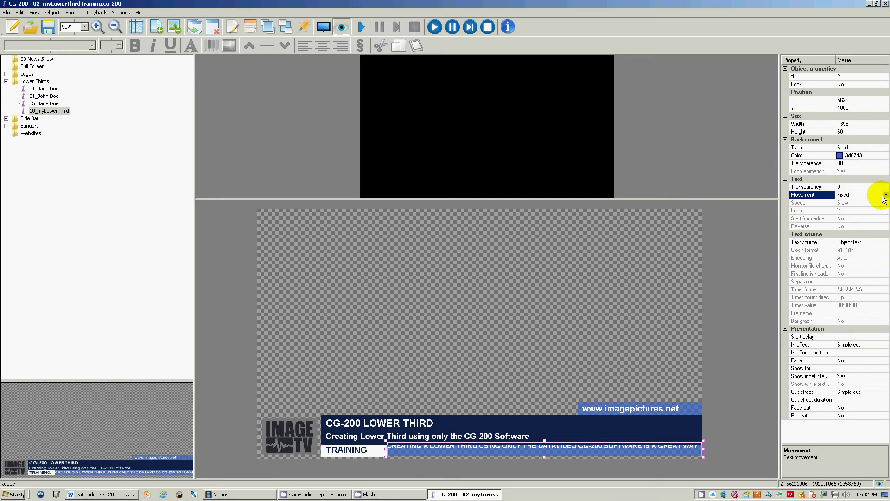
pyautogui.click(886, 195)
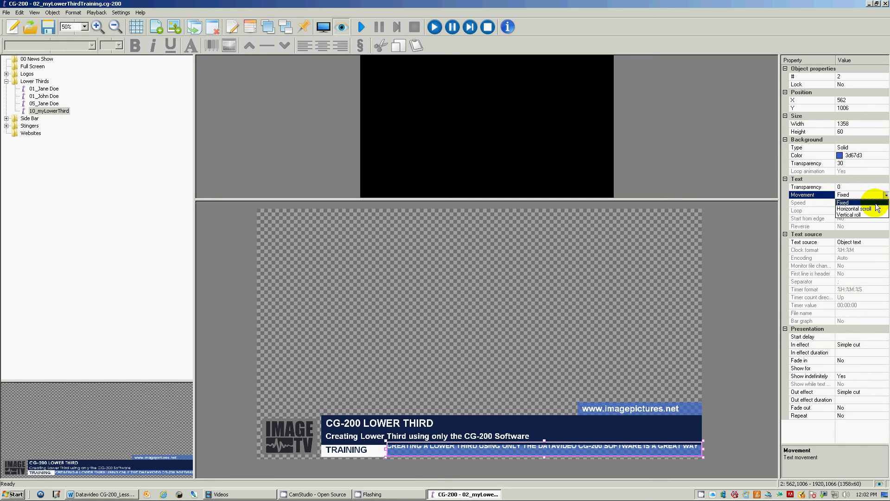
pyautogui.click(877, 209)
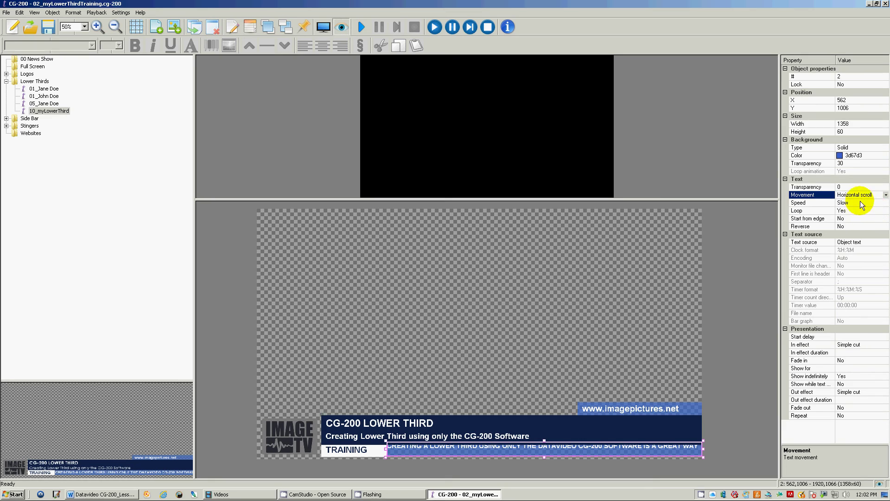
pyautogui.click(862, 203)
pyautogui.click(886, 203)
pyautogui.click(858, 218)
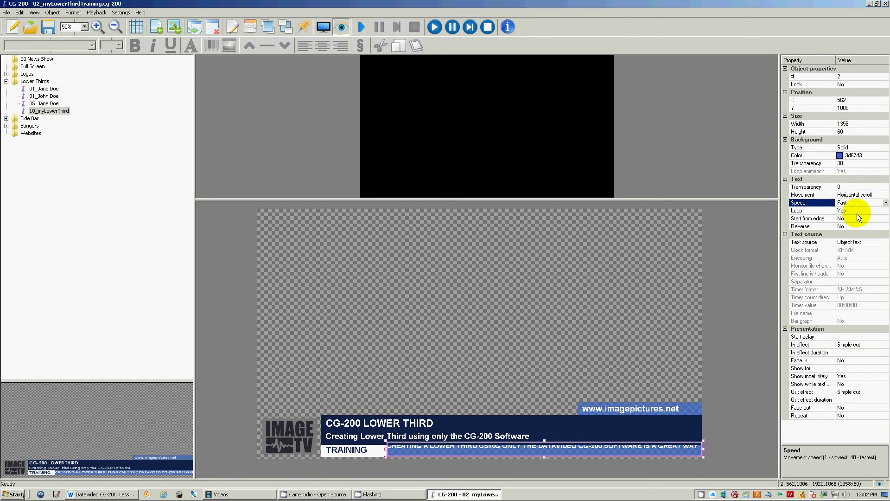
pyautogui.click(858, 211)
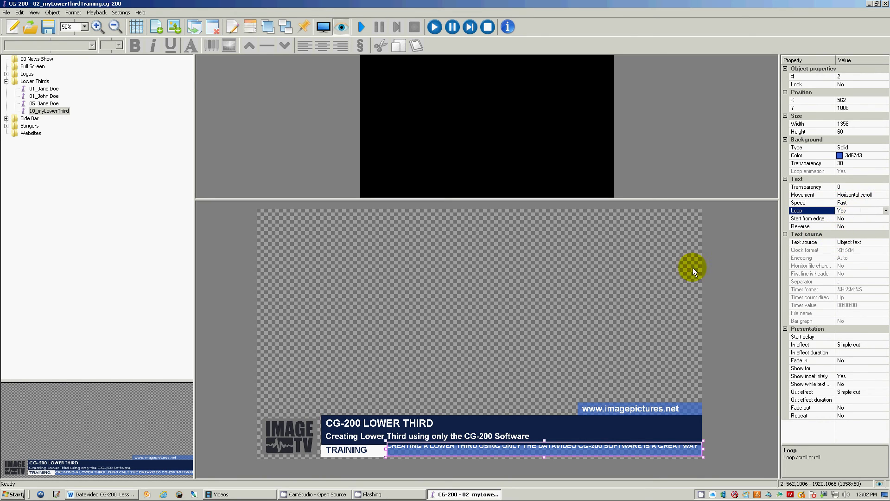
# - Switch selection between the navy title box and the ticker strip, then deselect
pyautogui.click(537, 293)
pyautogui.click(477, 447)
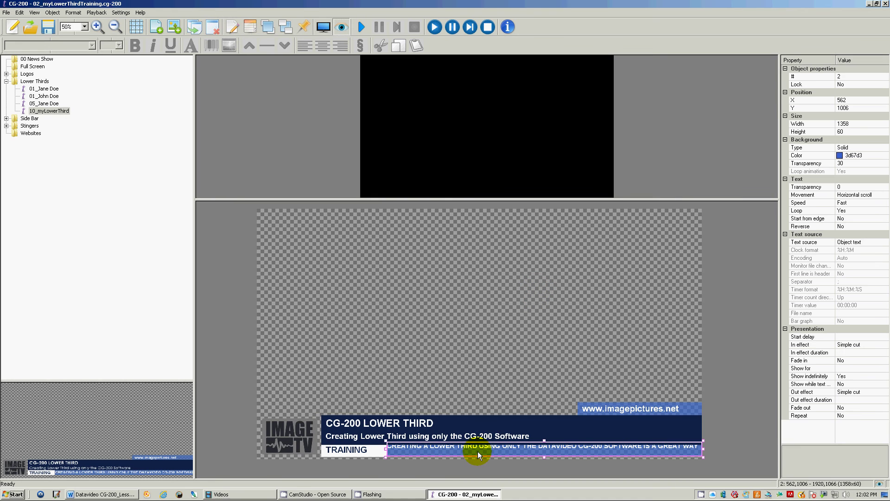
pyautogui.click(545, 444)
pyautogui.click(545, 444)
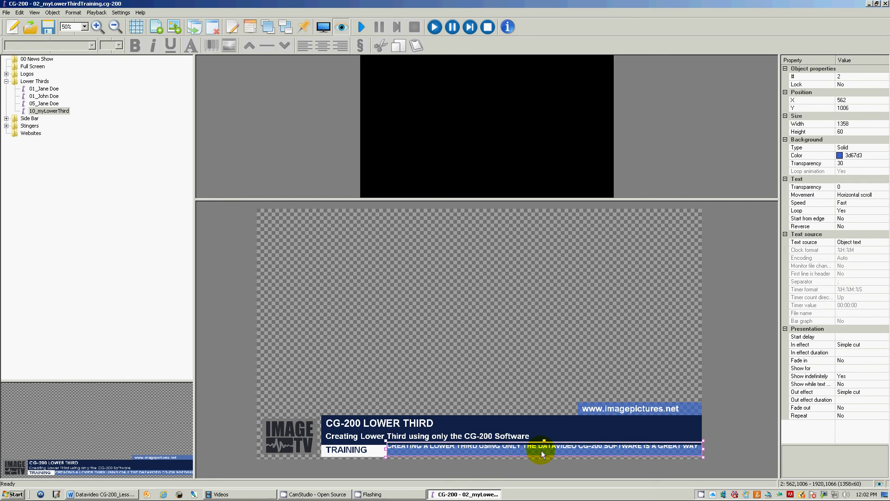
pyautogui.click(545, 445)
pyautogui.click(544, 449)
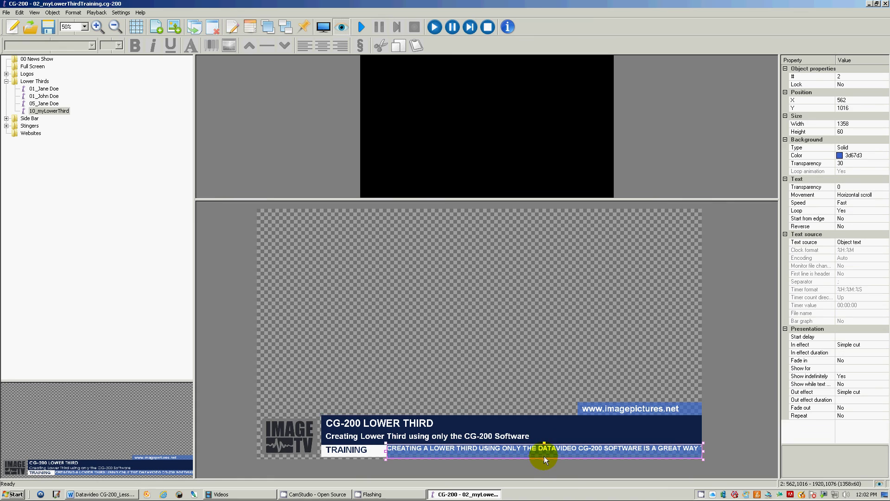
pyautogui.click(563, 385)
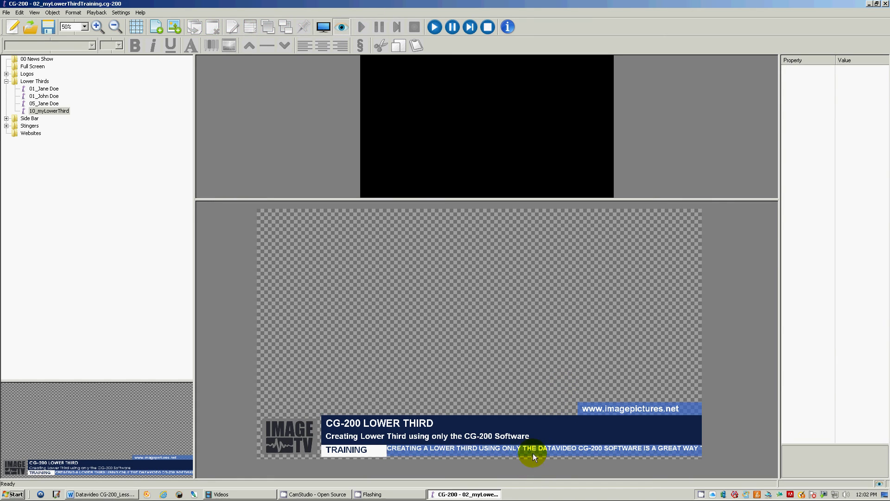
# - Give all the ticker text a paragraph top margin of 5
pyautogui.click(546, 456)
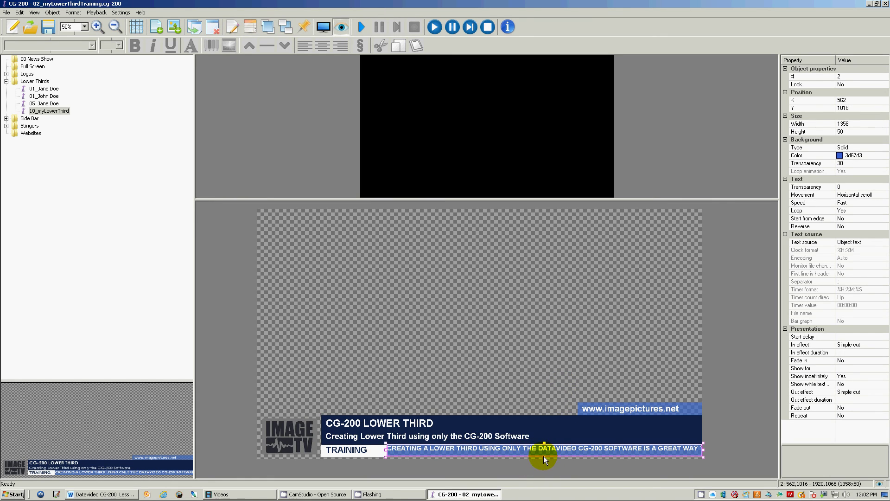
pyautogui.rightClick(503, 449)
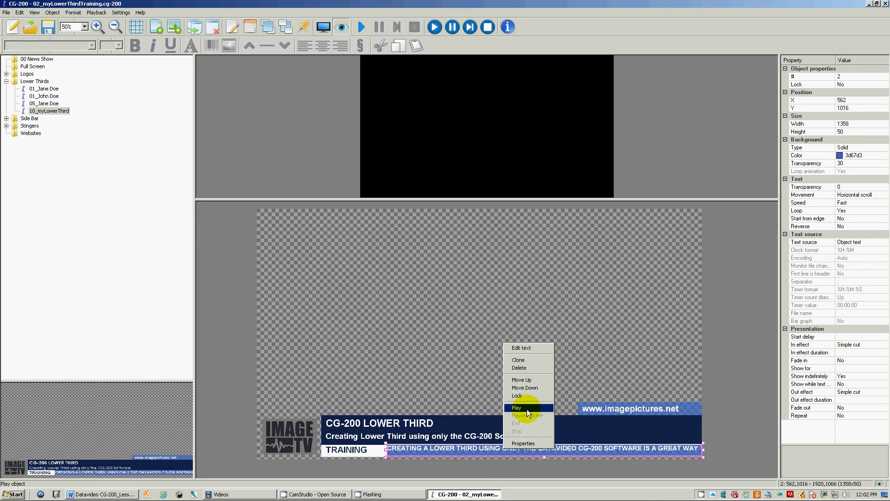
pyautogui.click(525, 350)
pyautogui.hotkey('ctrl', 'a')
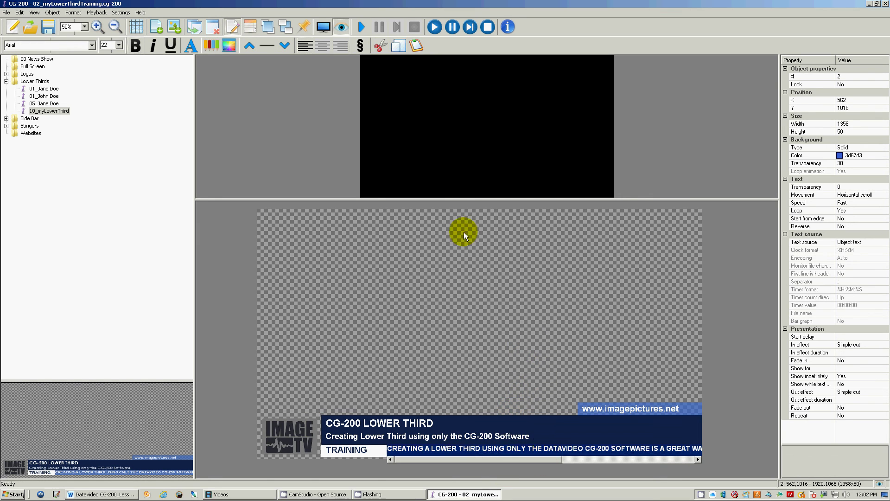
pyautogui.click(359, 46)
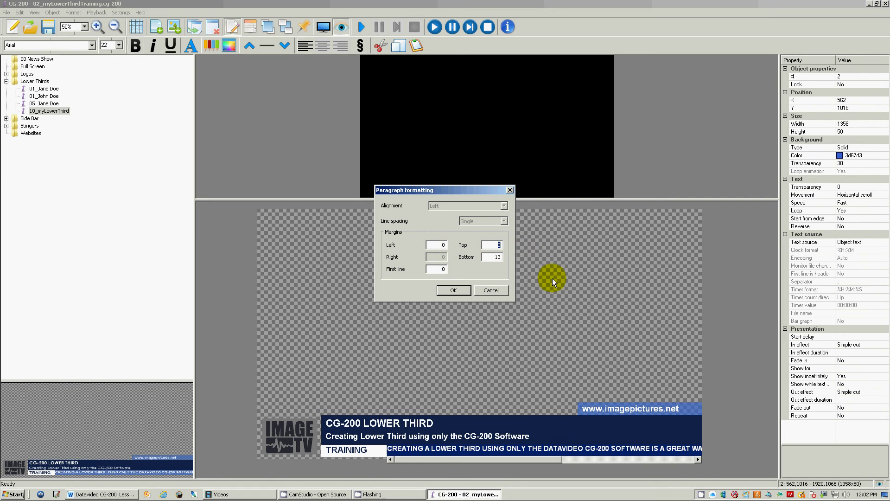
pyautogui.write('5')
pyautogui.press('Tab')
pyautogui.click(459, 293)
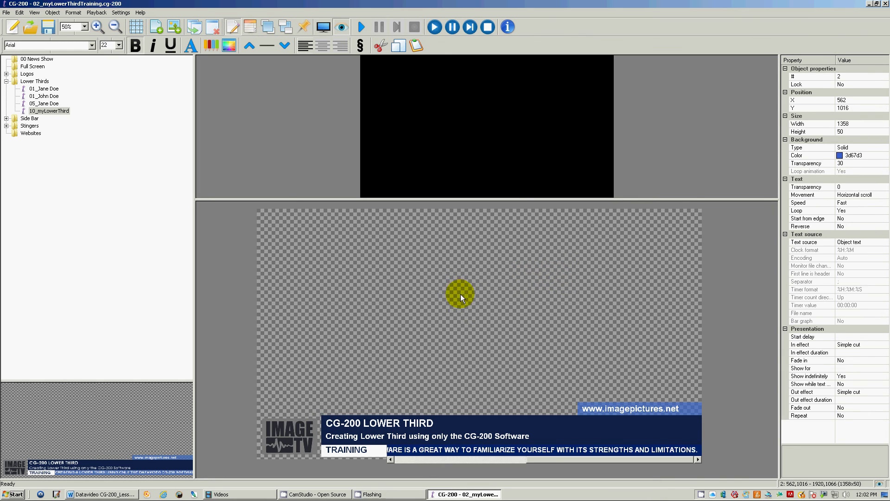
pyautogui.click(489, 357)
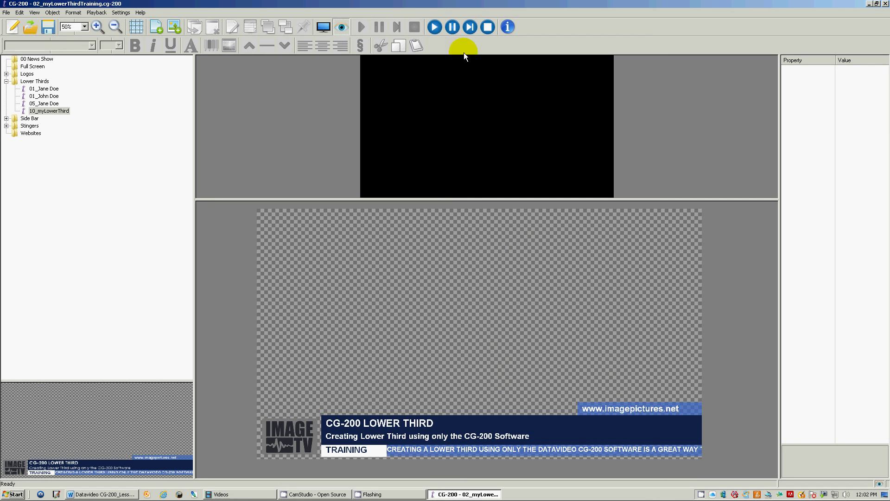
pyautogui.click(425, 450)
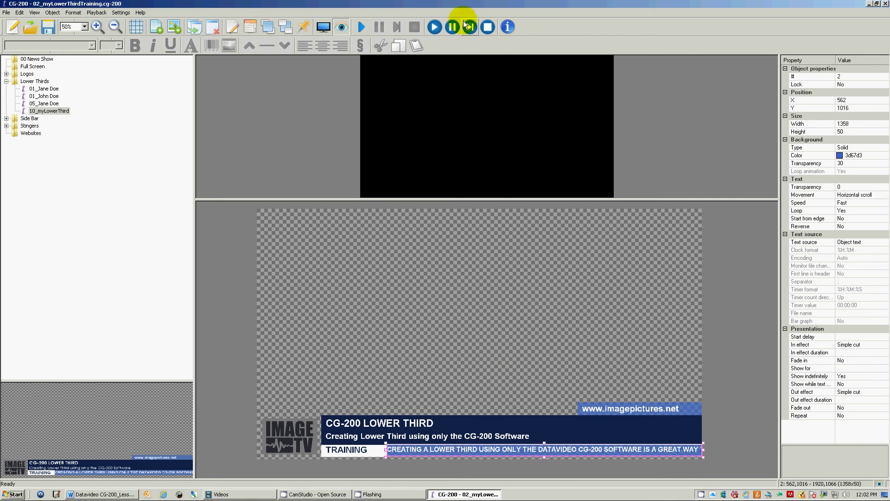
pyautogui.rightClick(584, 448)
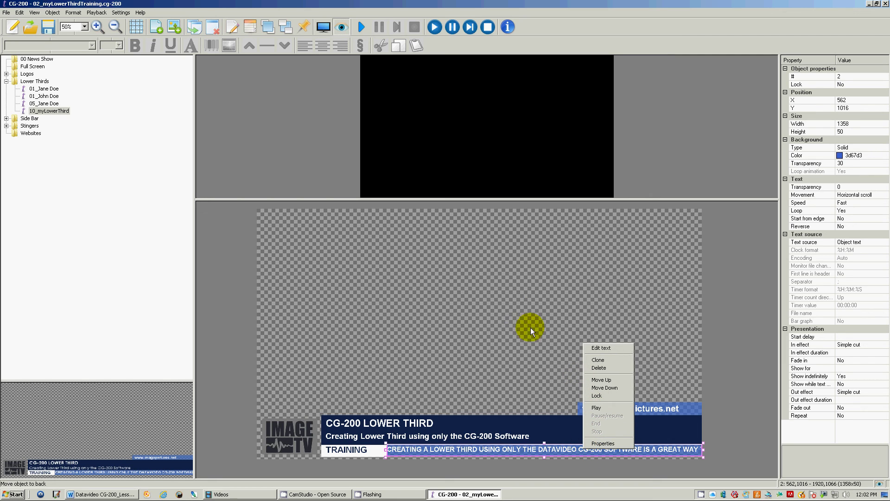
pyautogui.click(376, 10)
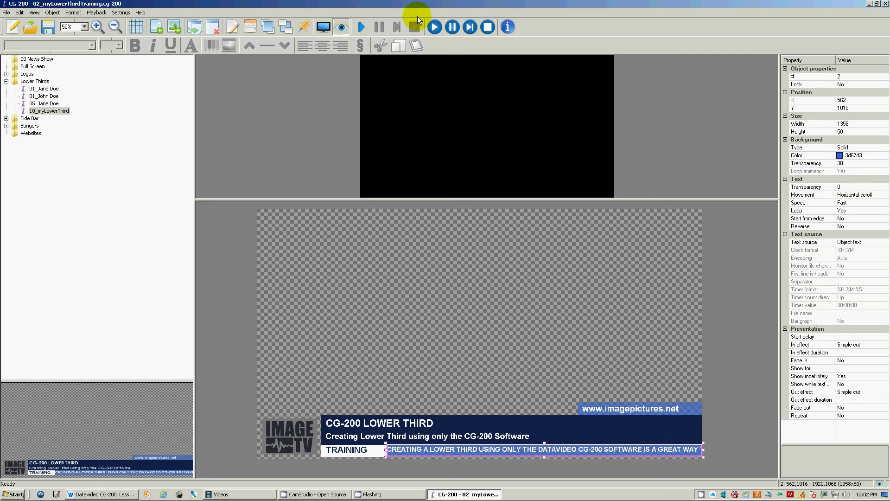
pyautogui.click(361, 28)
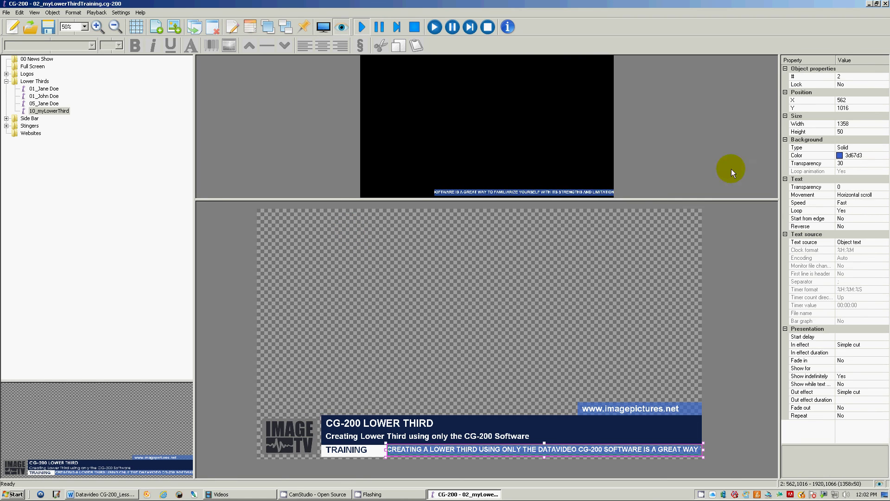
pyautogui.click(397, 25)
pyautogui.click(470, 312)
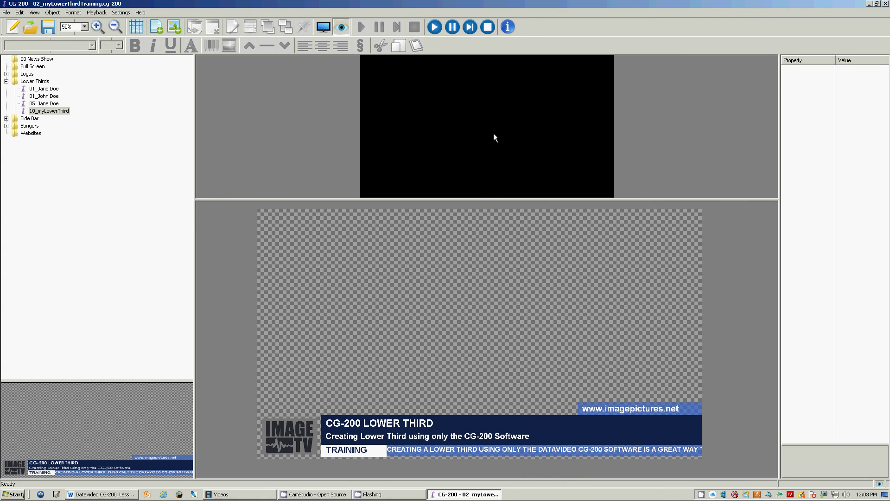
pyautogui.click(435, 27)
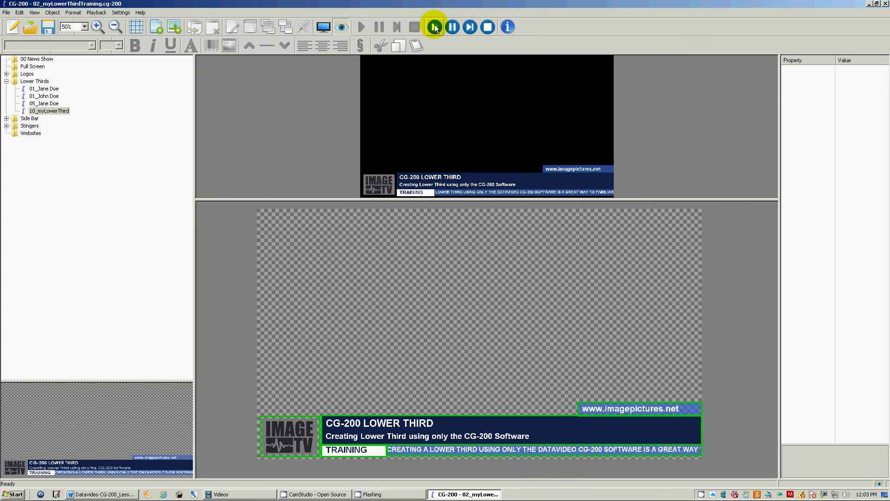
pyautogui.click(473, 27)
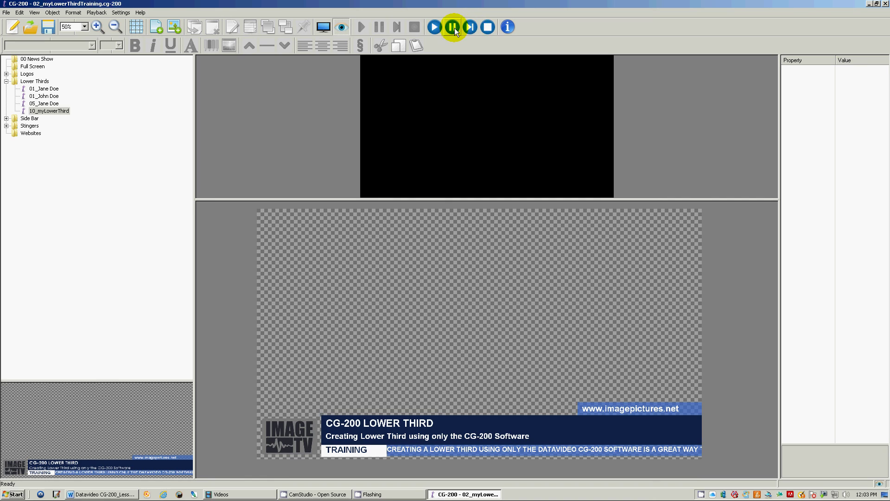
pyautogui.click(435, 27)
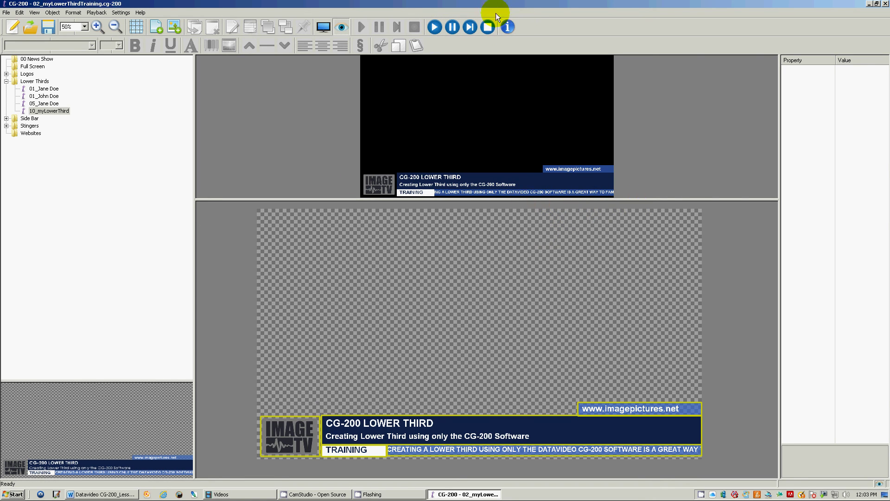
pyautogui.click(453, 28)
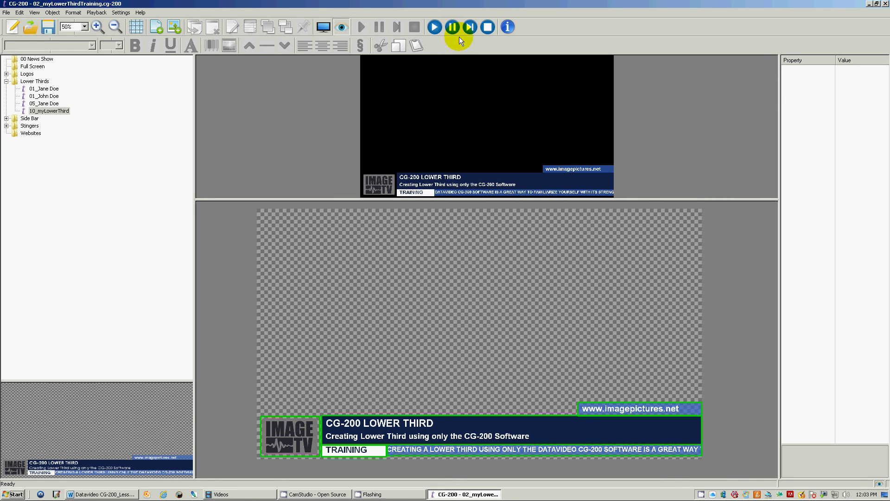
pyautogui.click(471, 29)
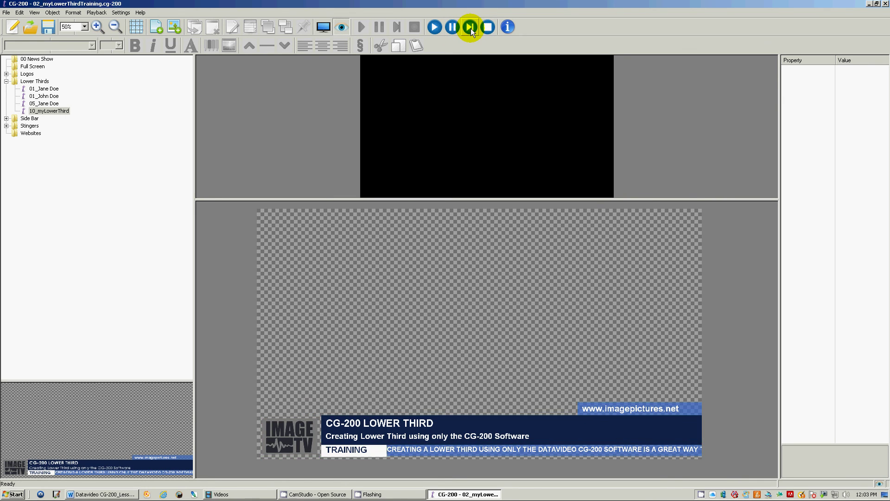